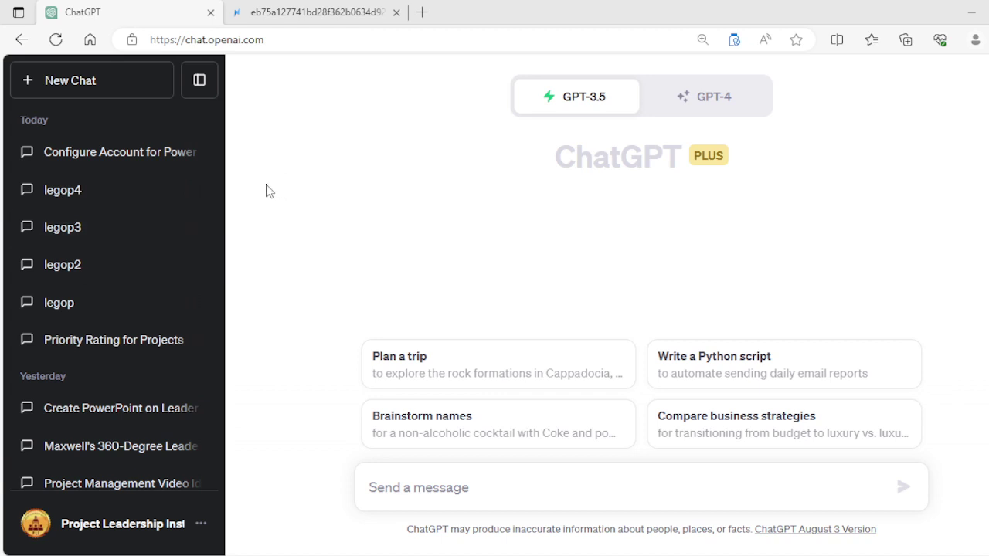
- On the Smart Slides pricing page, highlight the Free plan's '10 slides free' limit, then return to ChatGPT
left_click(266, 23)
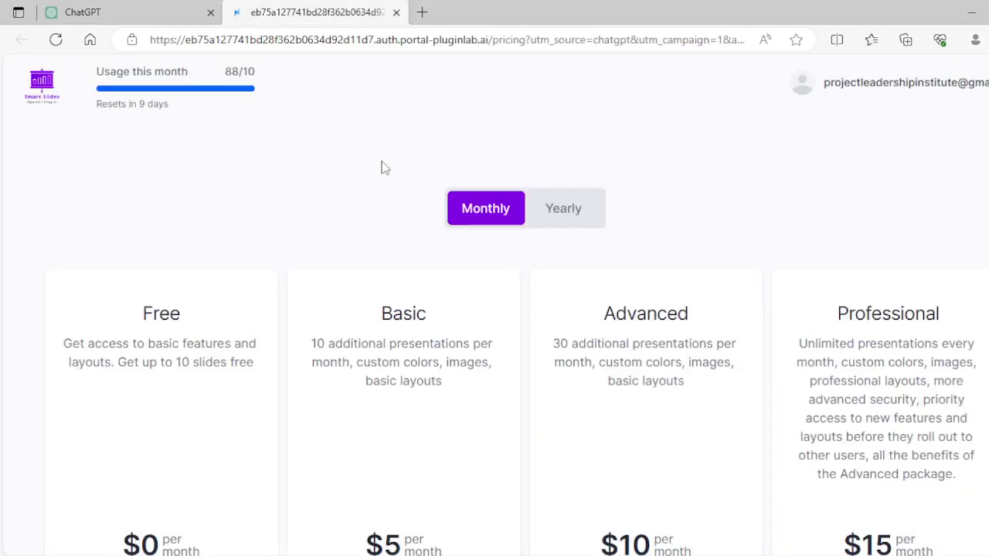
scroll(379, 164, "down", 2)
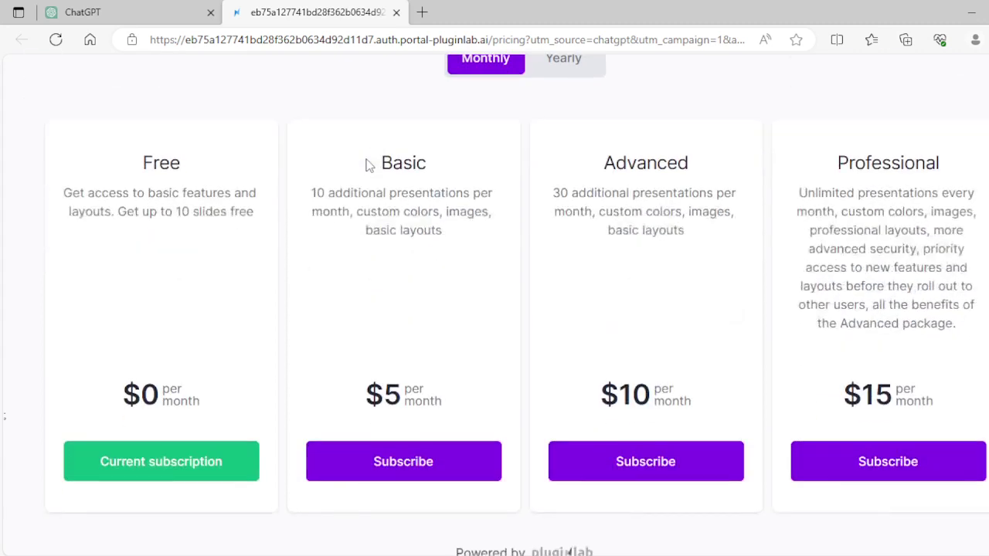
scroll(369, 162, "up", 1)
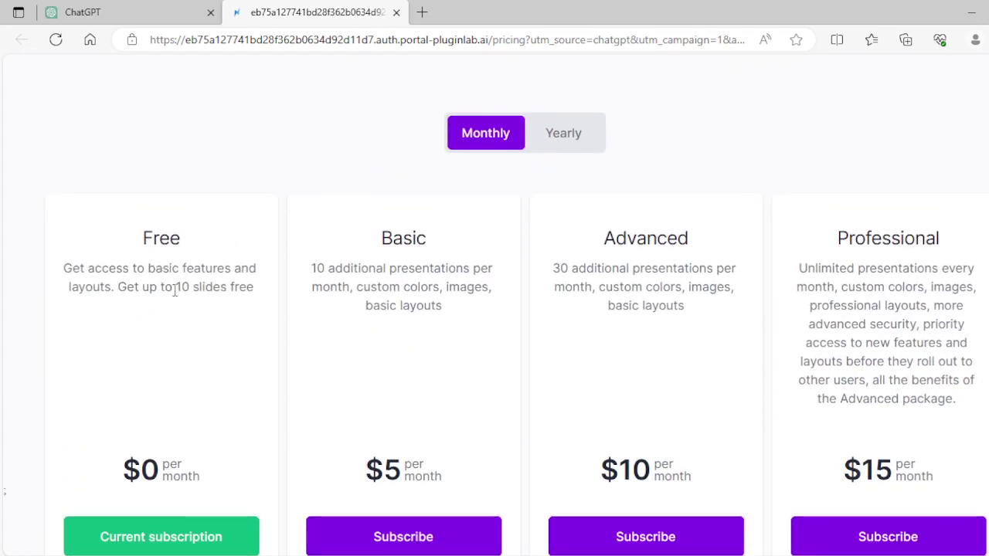
left_click_drag(173, 287, 258, 294)
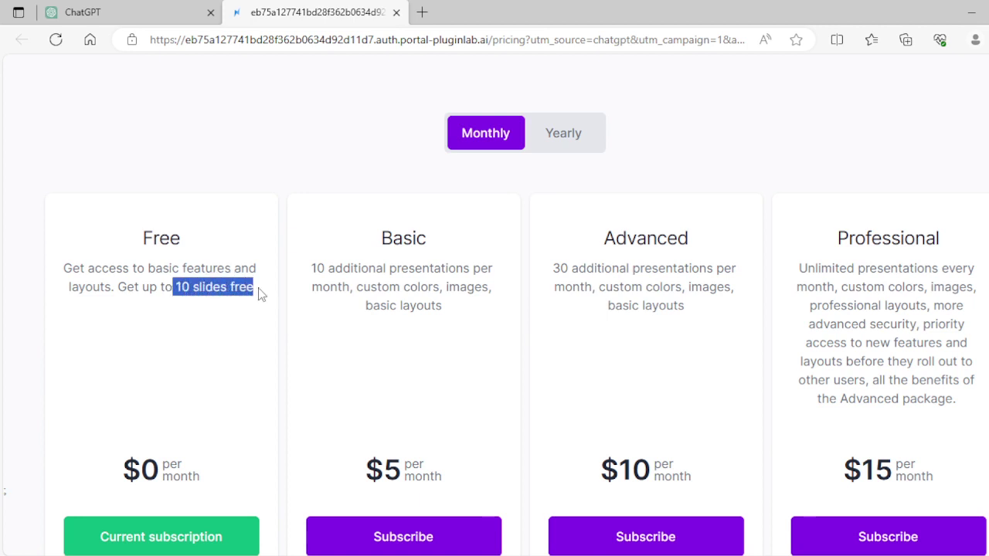
left_click(379, 154)
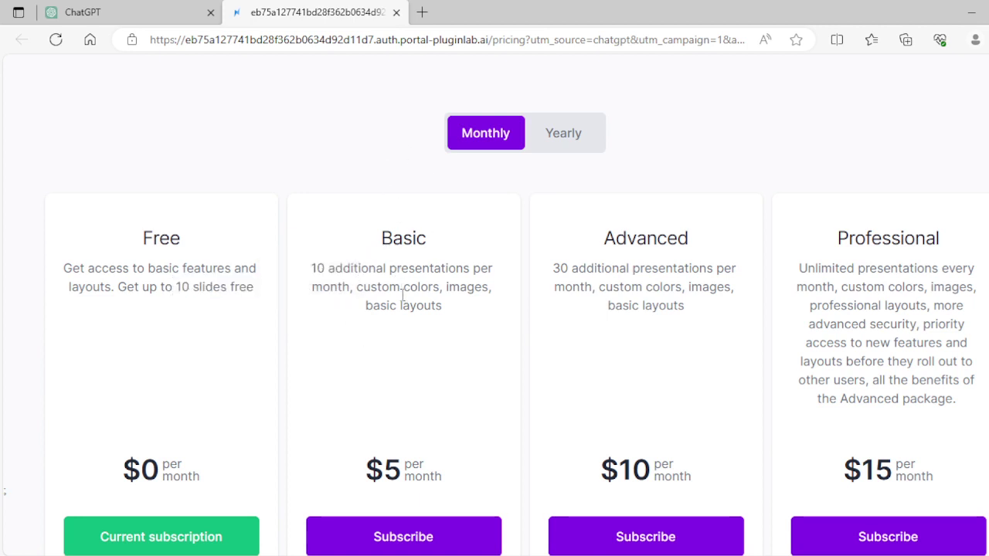
scroll(474, 379, "up", 1)
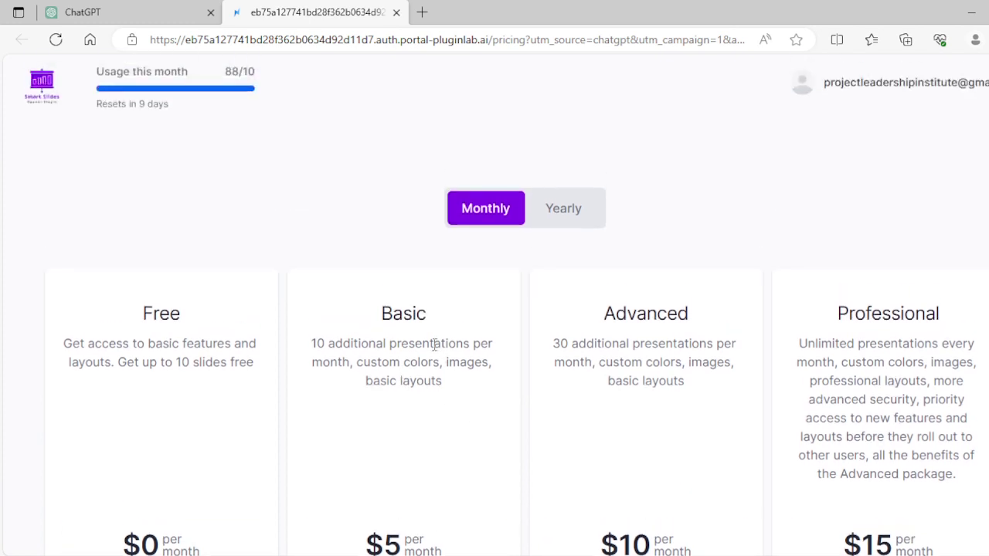
left_click(168, 14)
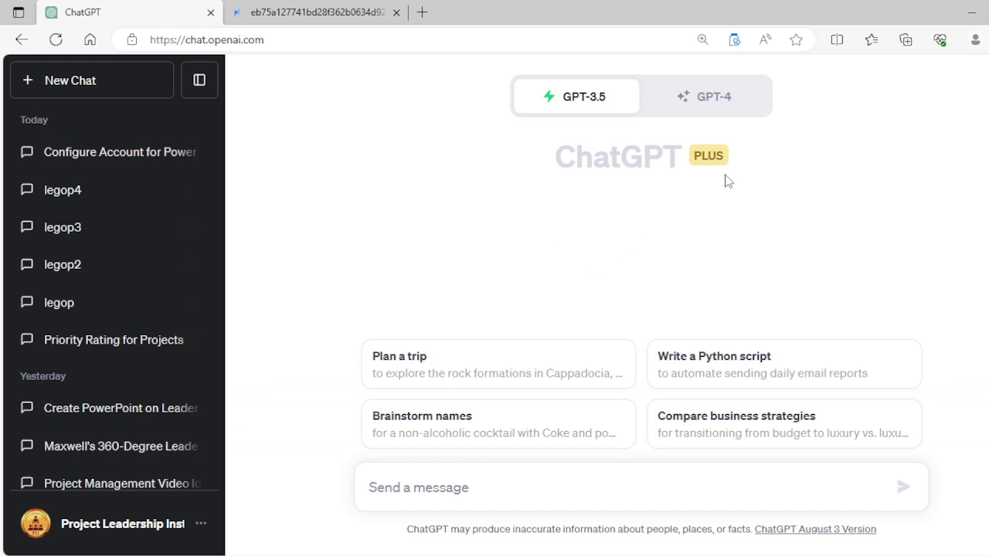
- Select the GPT-4 model for the new chat and adjust the browser zoom
left_click(711, 102)
key("ctrl+plus")
key("ctrl+plus")
key("ctrl+plus")
key("ctrl+plus")
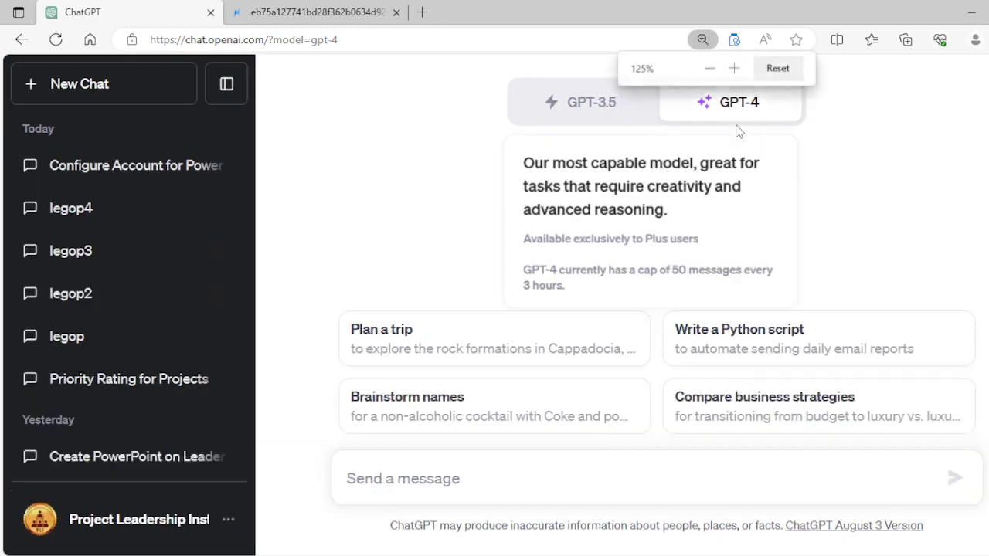
key("ctrl+minus")
key("ctrl+minus")
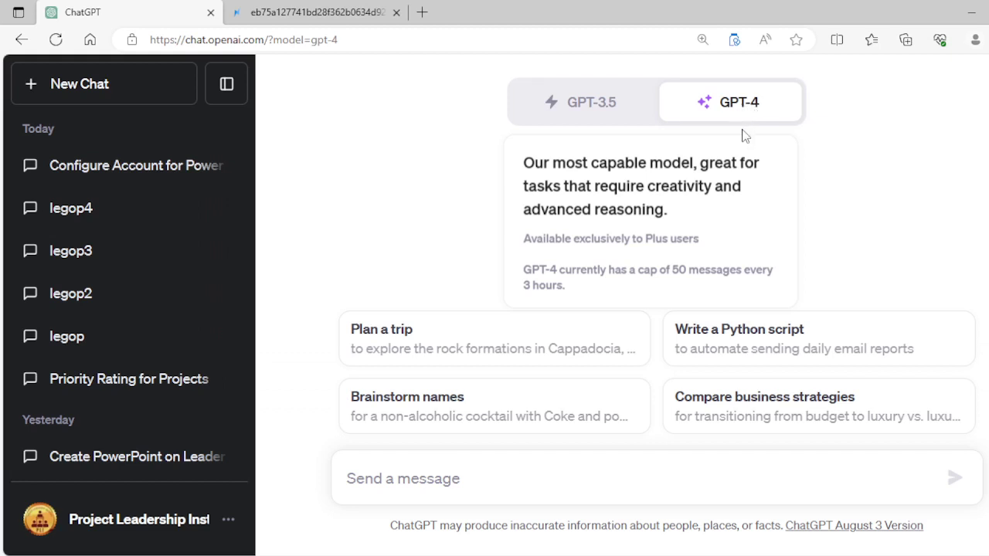
key("ctrl+minus")
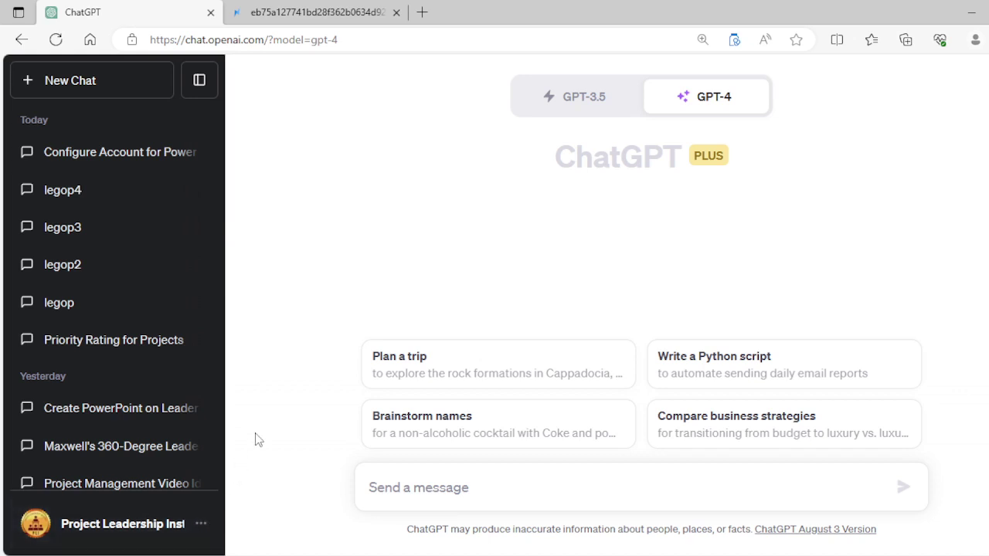
key("ctrl+plus")
key("ctrl+plus")
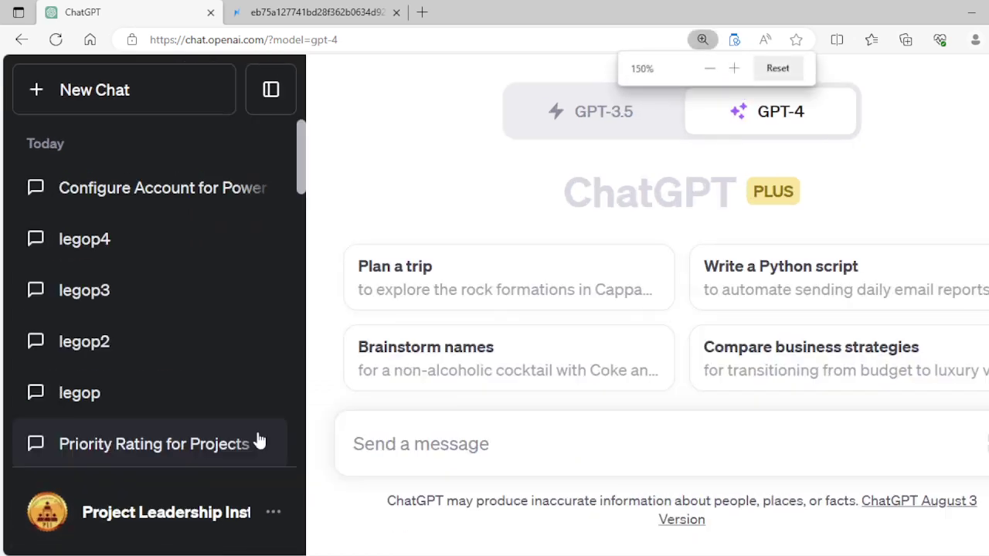
- Switch on Advanced data analysis under Settings & Beta > Beta features, leaving Plugins off
left_click(274, 516)
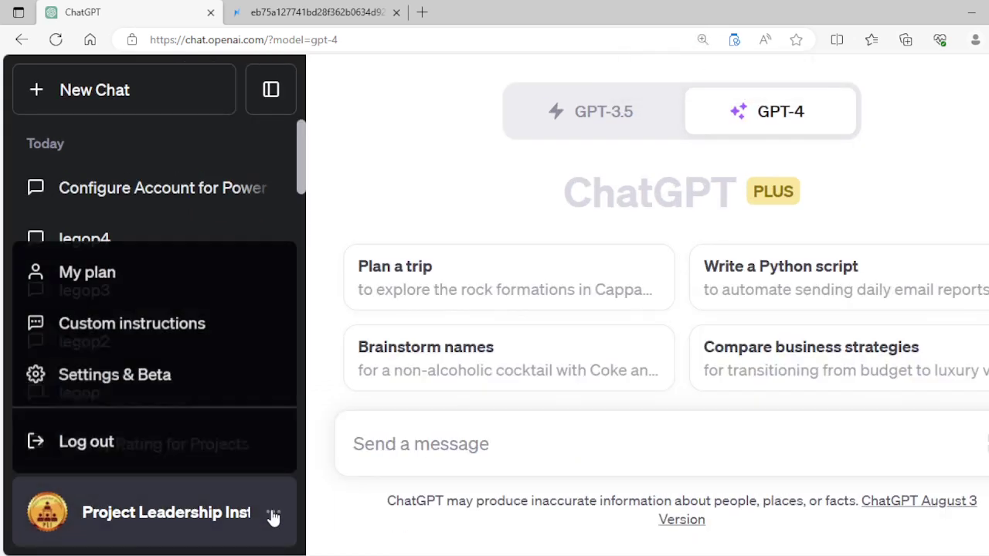
left_click(179, 380)
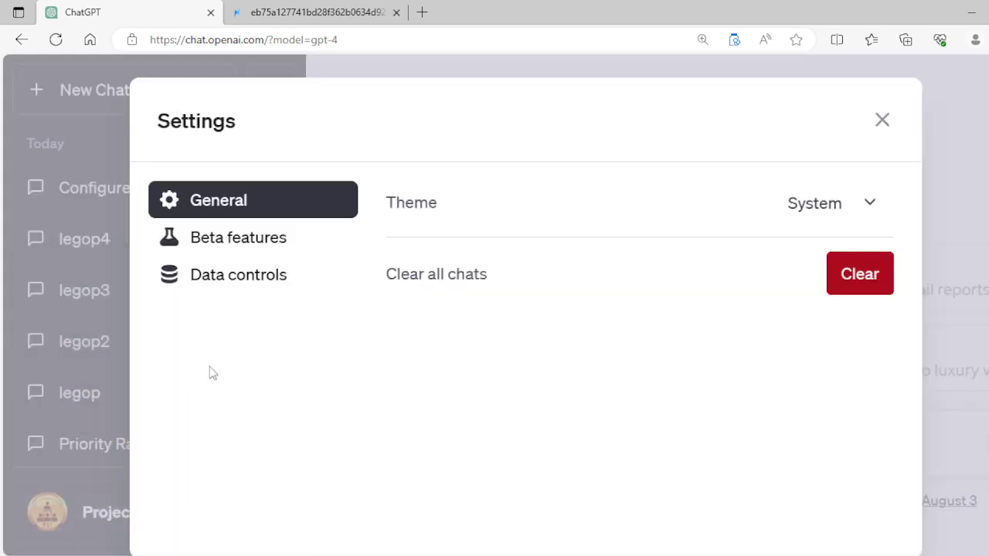
left_click(247, 238)
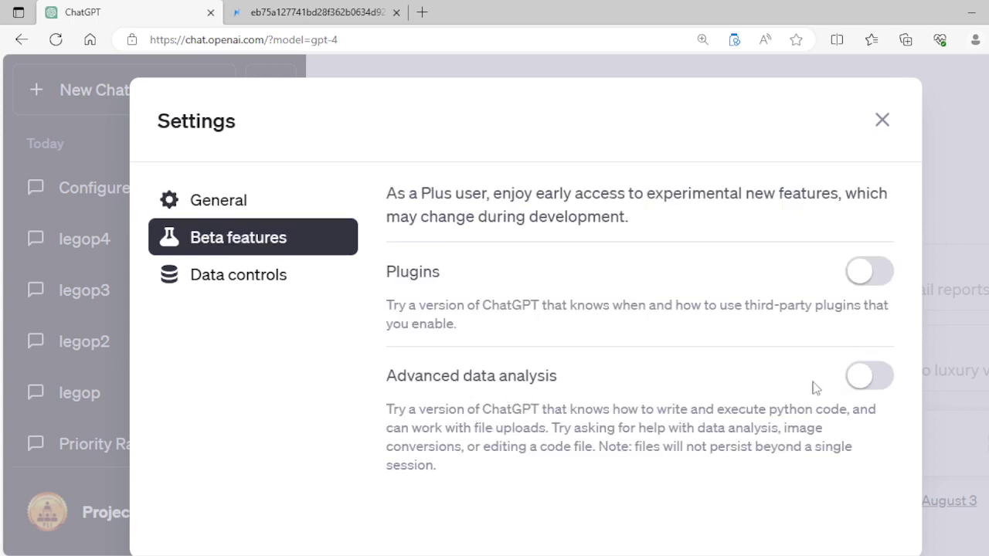
left_click(859, 377)
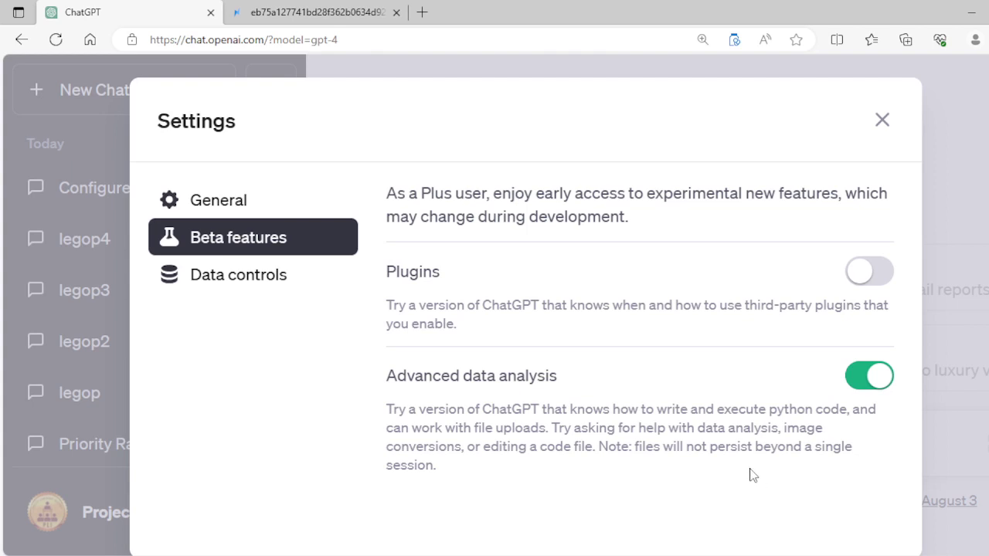
scroll(732, 399, "down", 1)
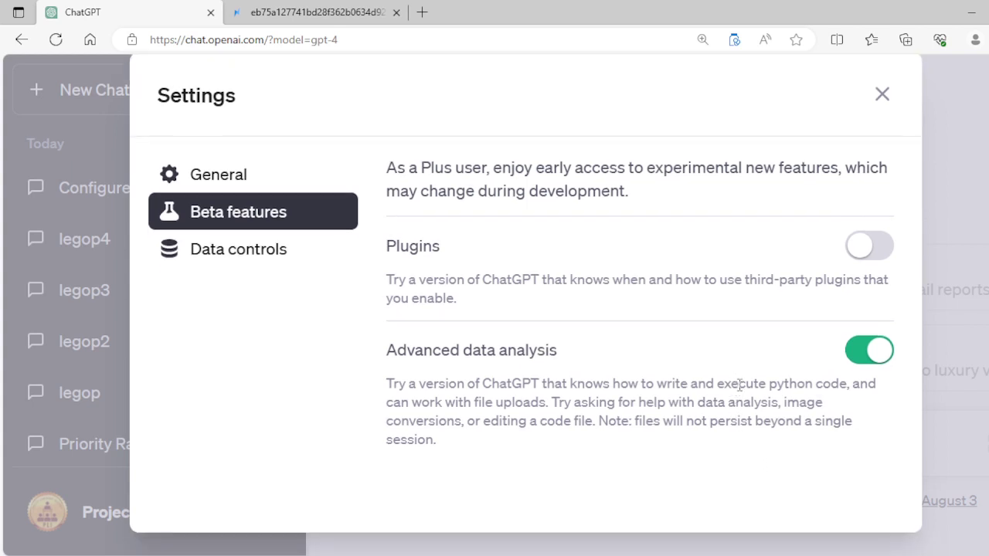
- Close settings, zoom out, and pick Advanced Data Analysis (Beta) from the GPT-4 model menu
left_click(881, 98)
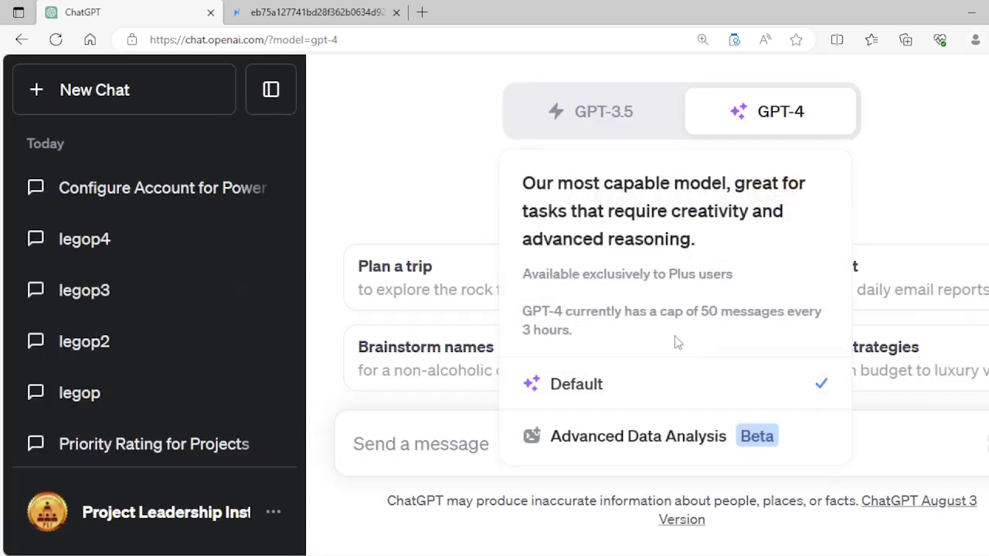
key("ctrl+minus")
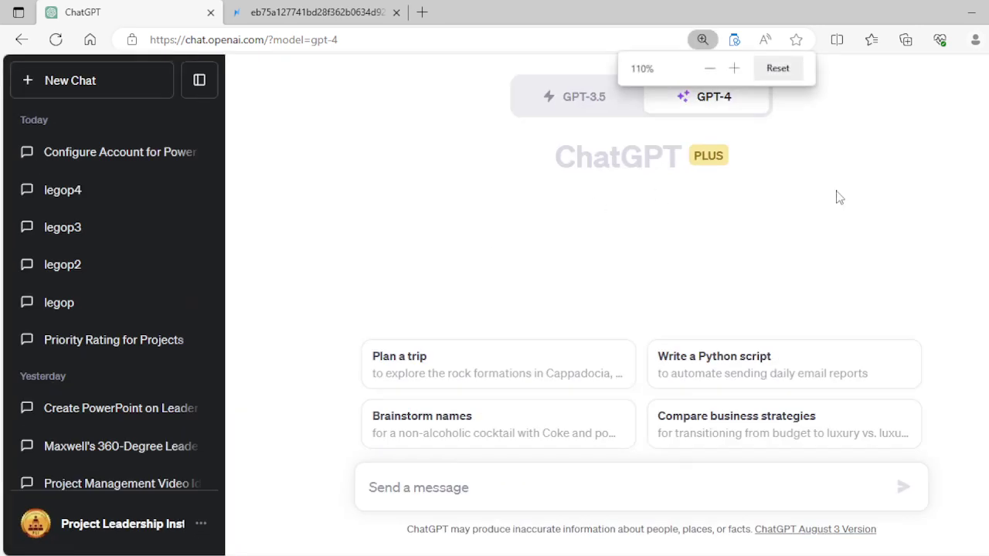
mouse_move(718, 100)
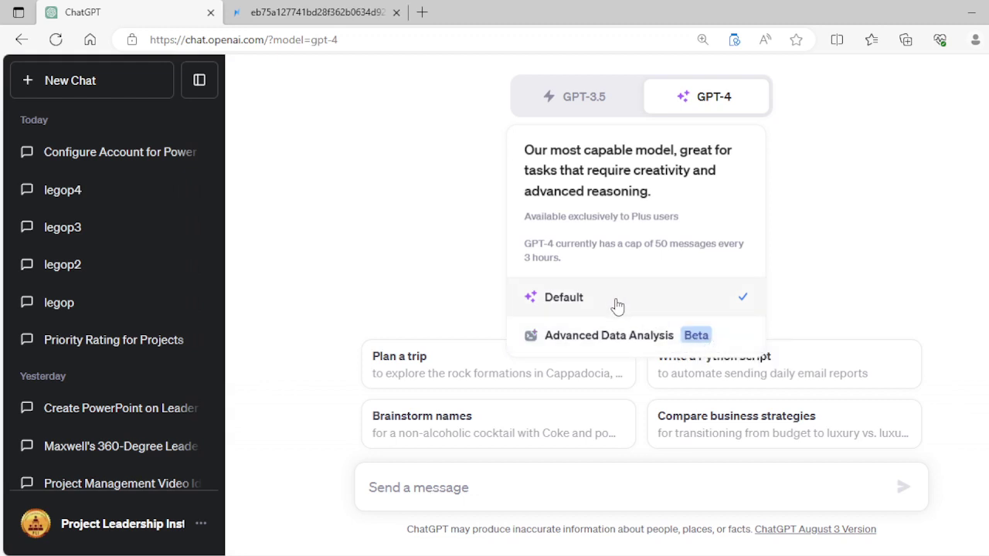
left_click(632, 342)
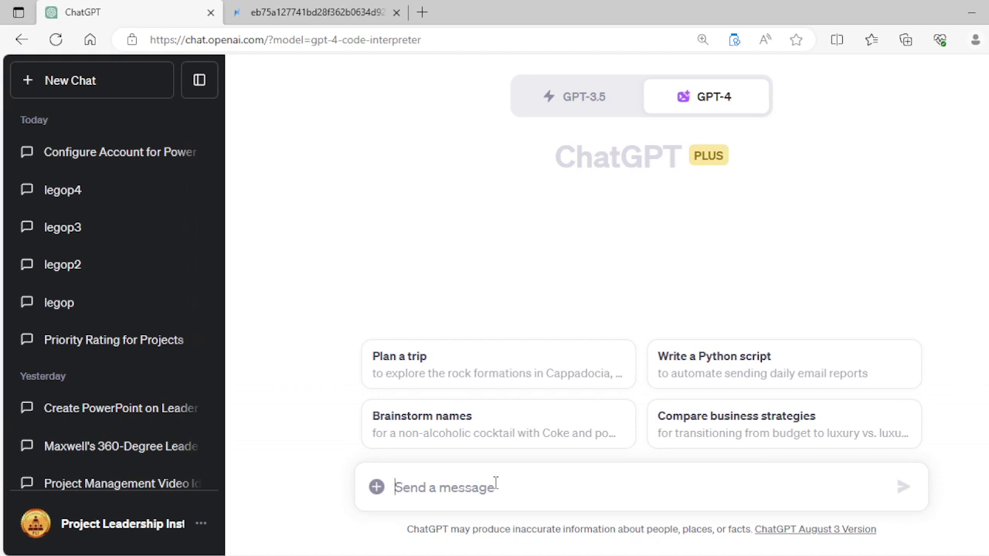
- Ask ChatGPT for a detailed risk-management slide deck across various industries with 12 discrete steps
type("Cre")
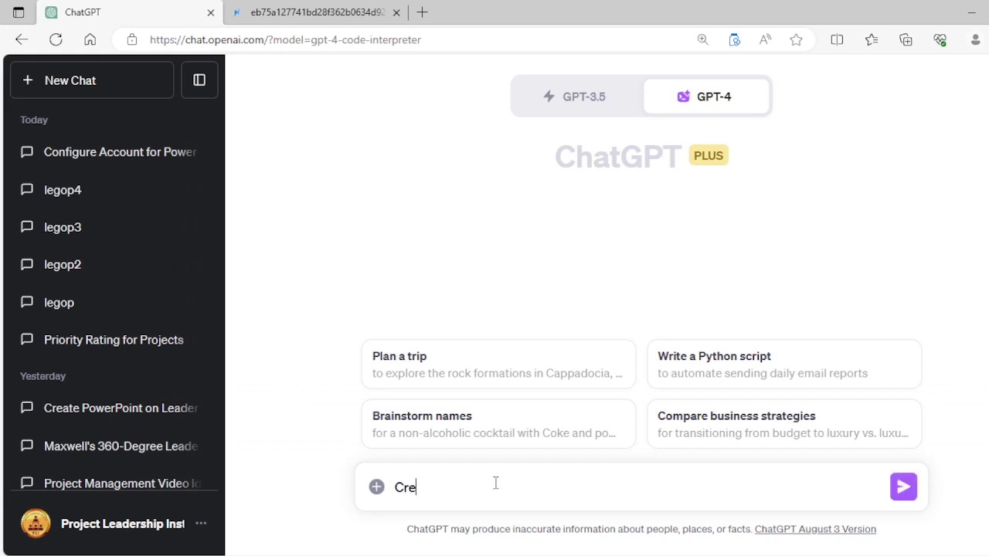
type("ate a detailed slide d")
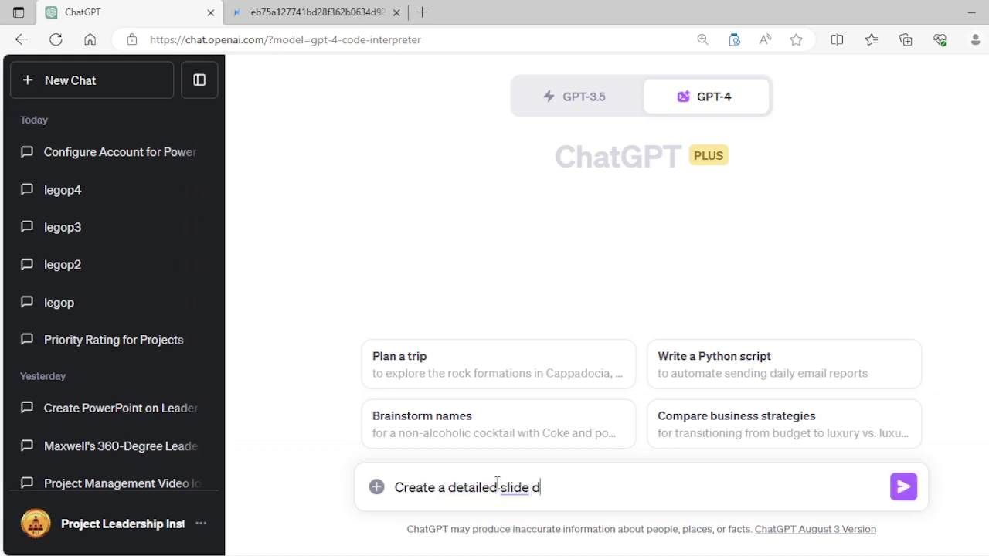
type("eck of risk management a")
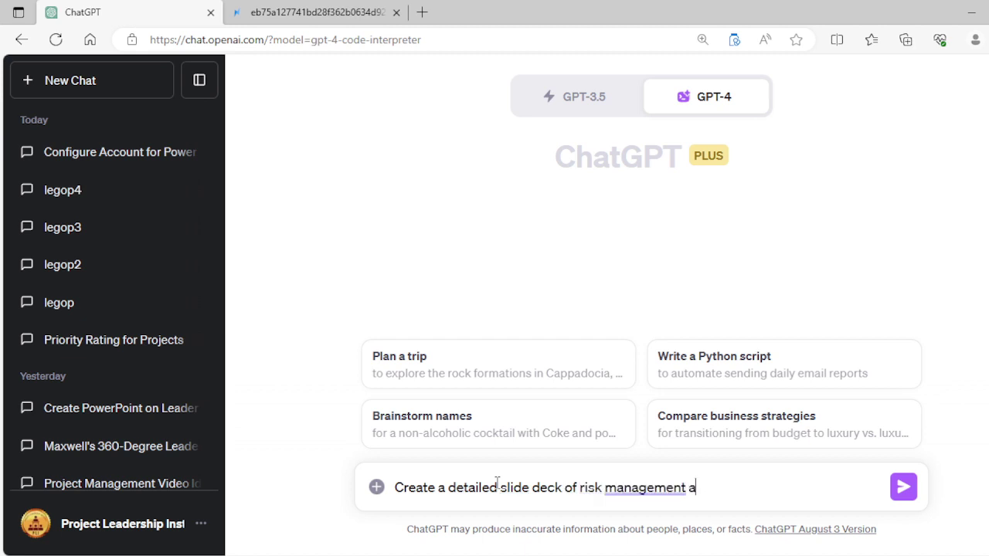
type("cross vario")
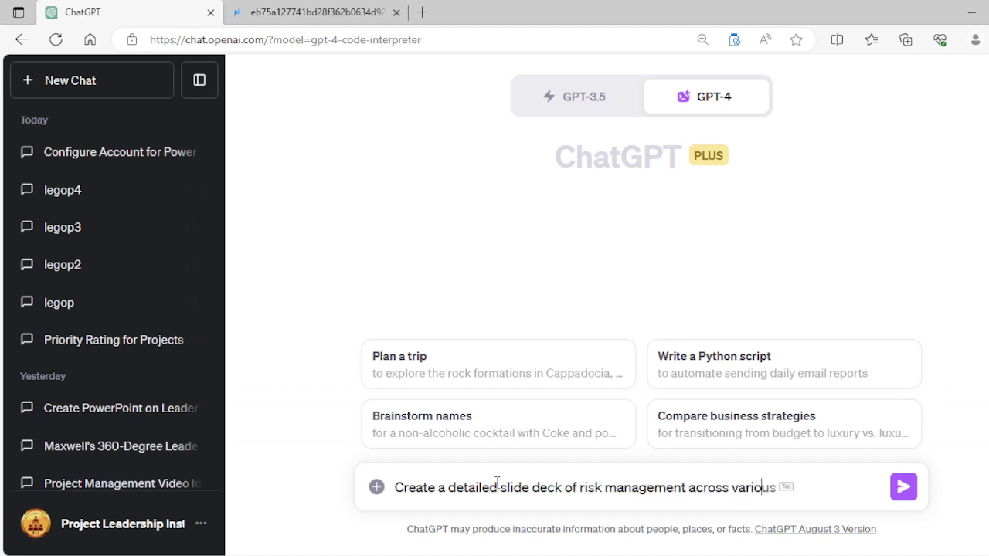
type("us industries")
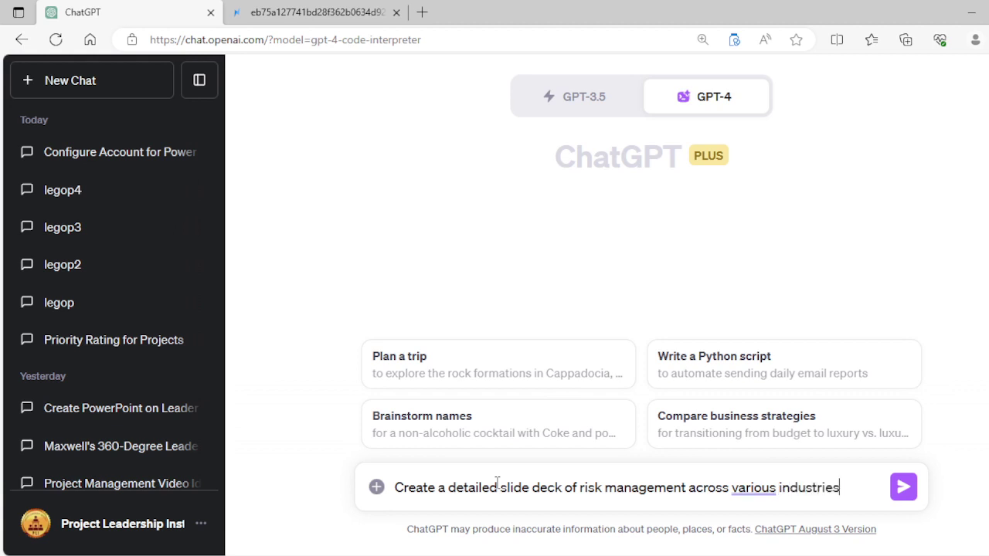
type(" and how to ")
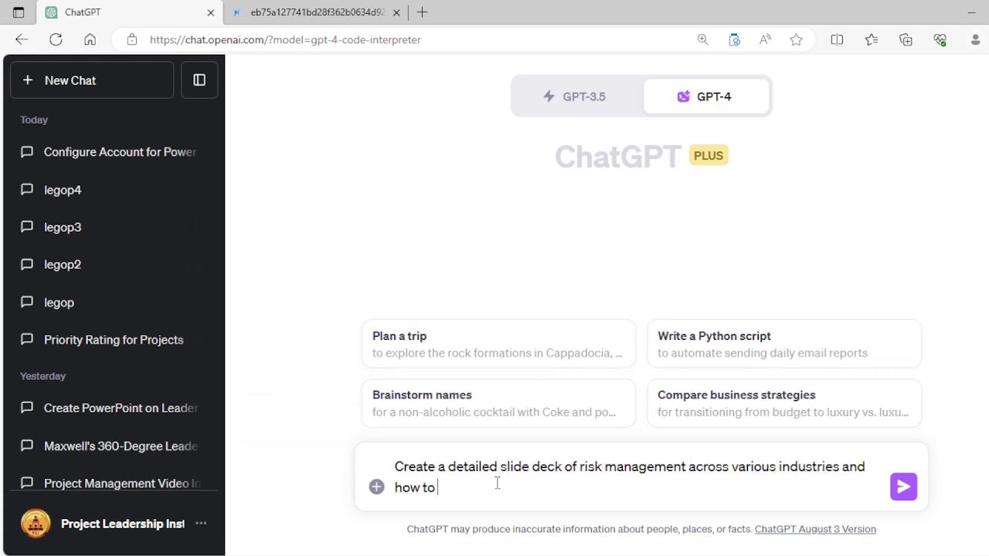
type("effectively manage it. Give 12 discrete steps.")
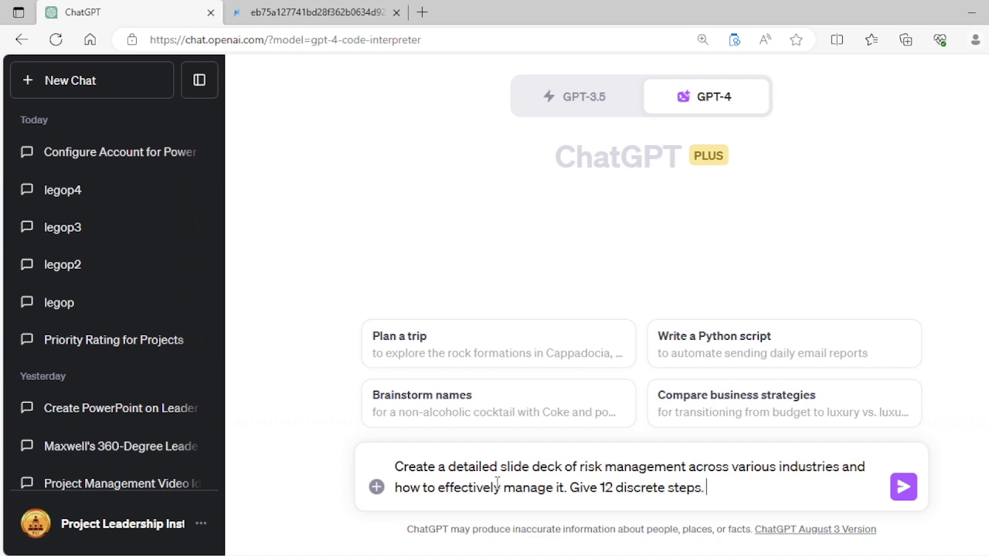
key("Return")
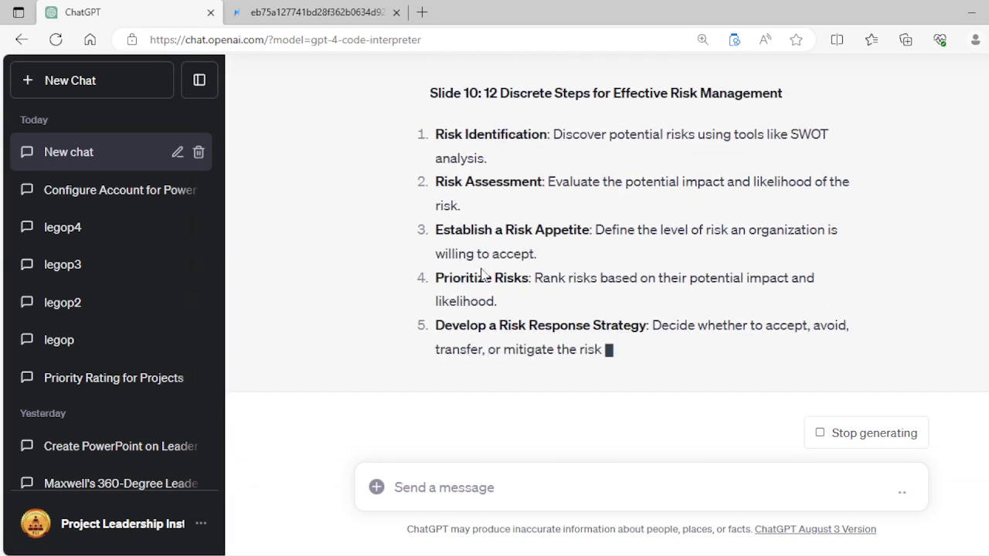
- Scroll through the streaming outline until it ends at Slide 13: Questions & Answers
scroll(481, 271, "up", 2)
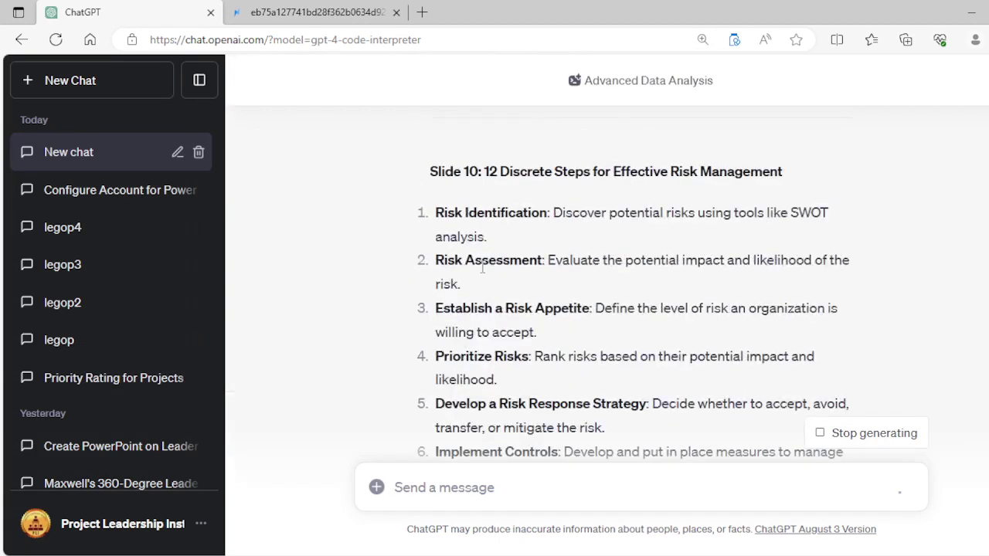
scroll(487, 266, "down", 1)
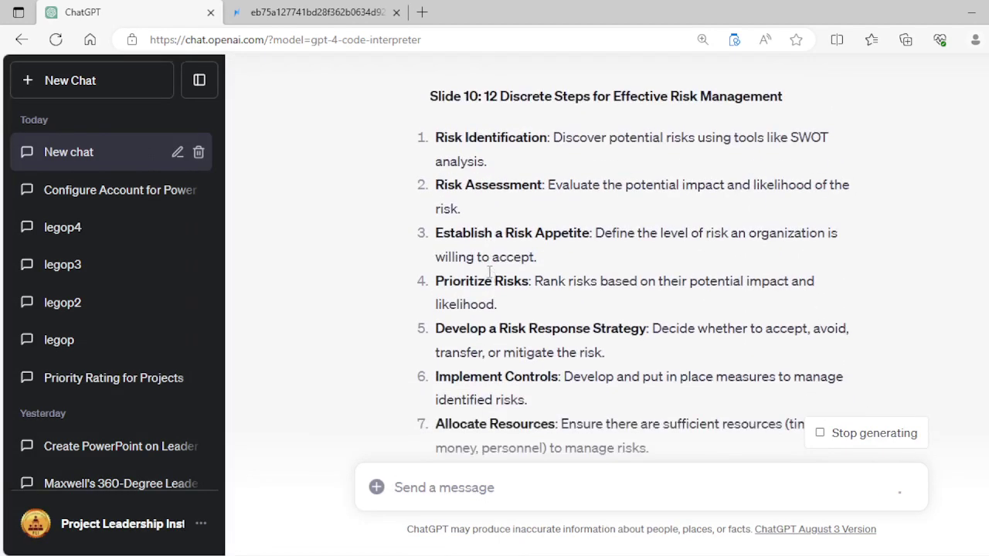
scroll(491, 272, "down", 2)
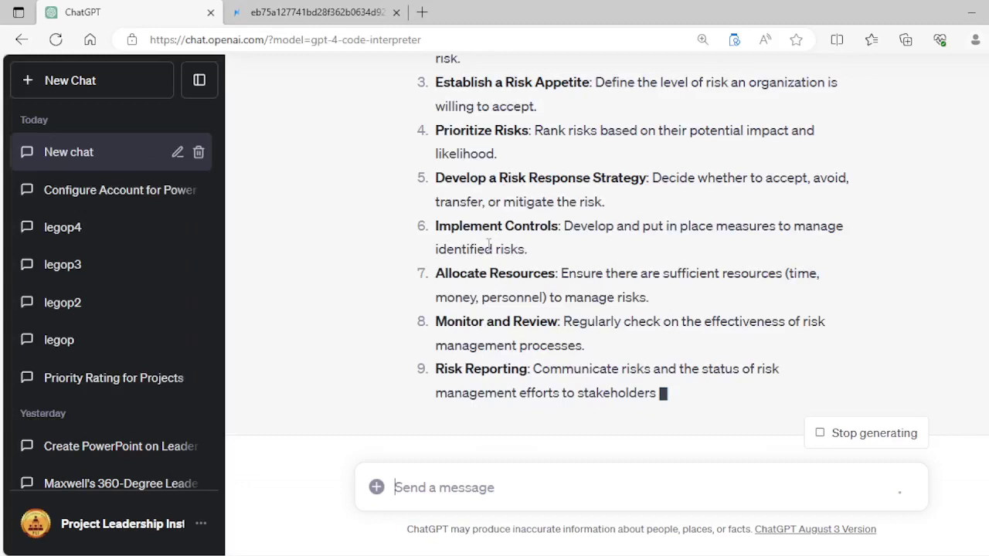
scroll(488, 244, "down", 1)
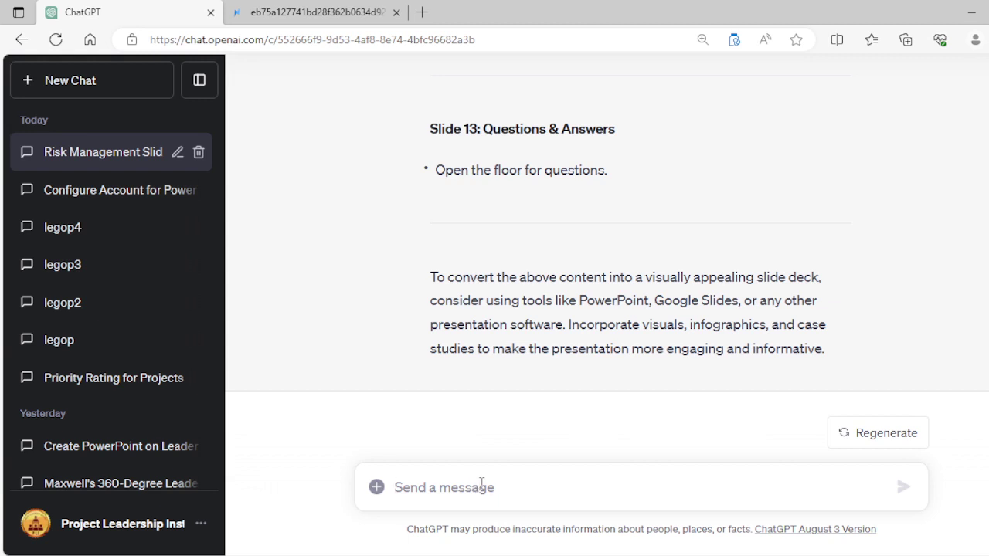
- Send 'Generate the slide deck right here. Remember you can do this now?', stop the PDF reply, and begin a follow-up
type("Generate the ")
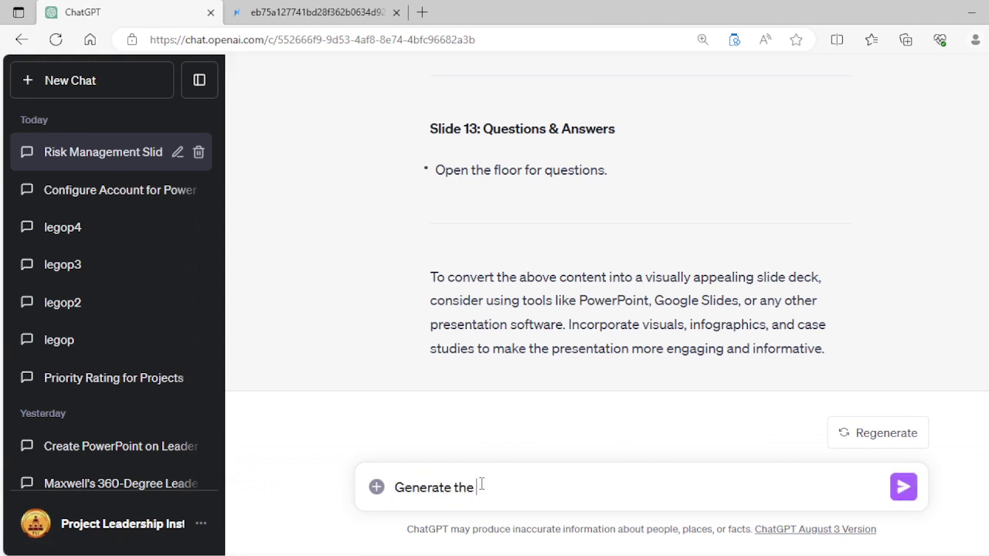
type("slide dec")
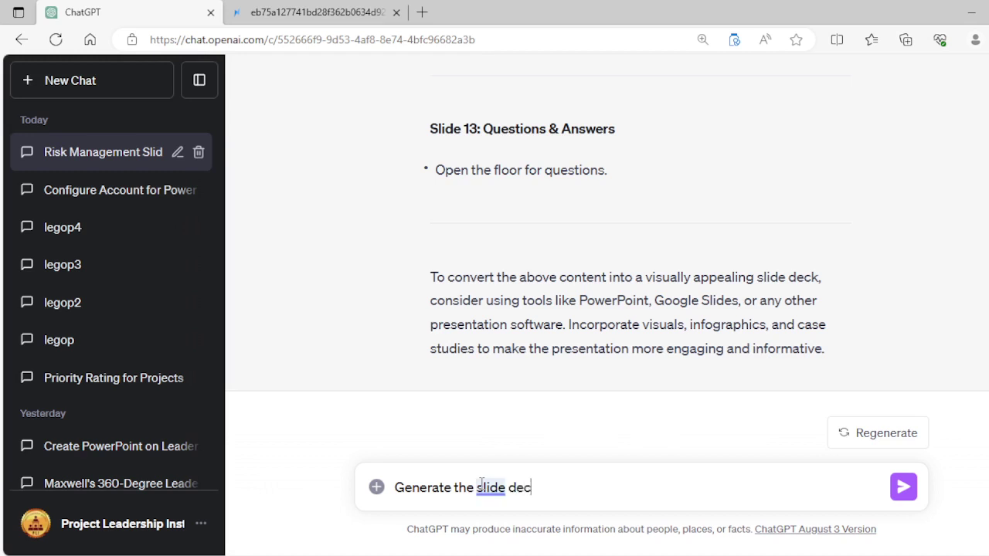
type("k right here")
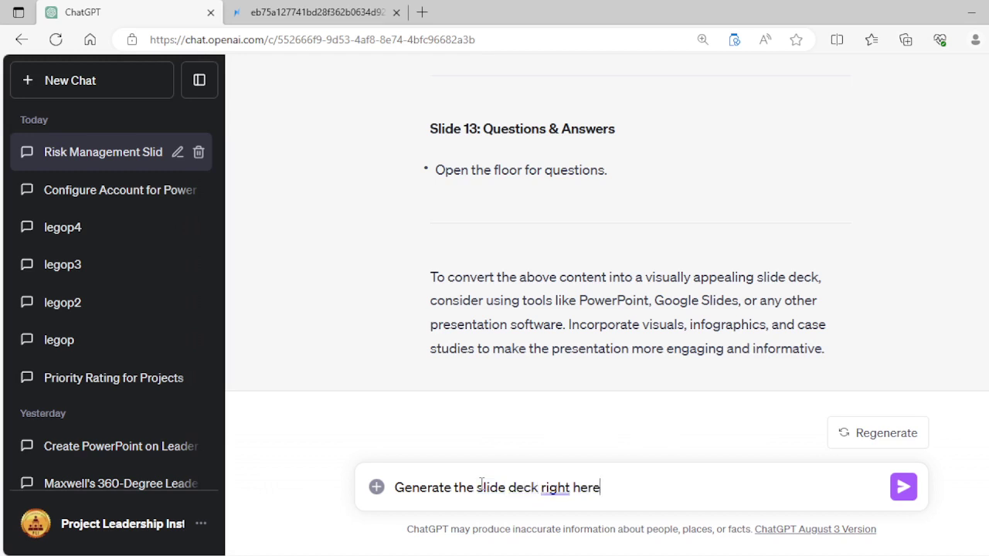
type(". Remember ")
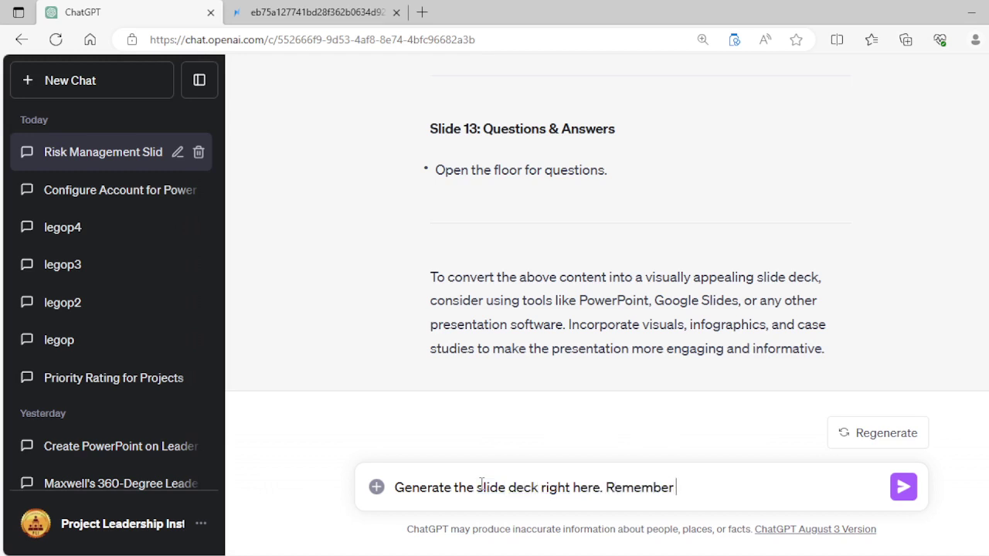
type("you can do this")
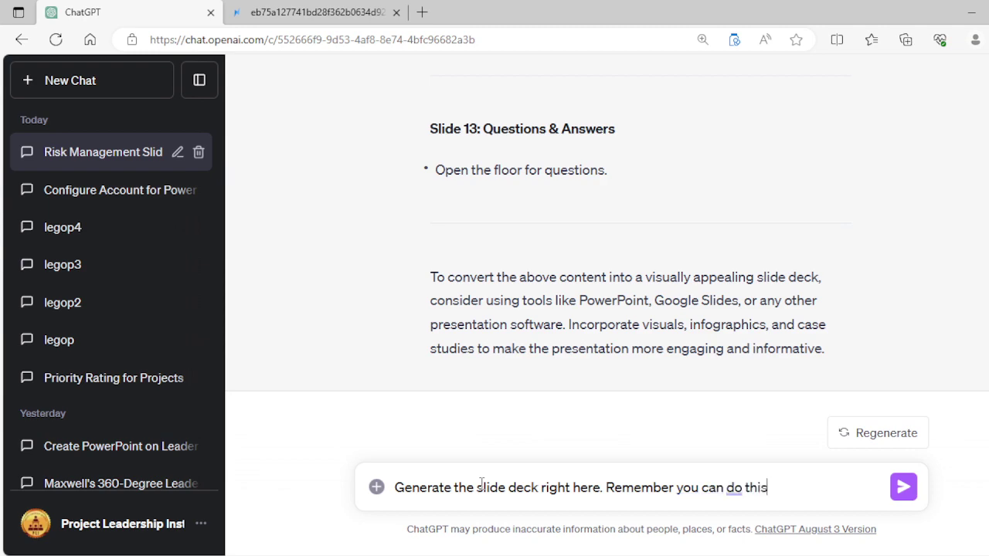
type(" now?")
key("Return")
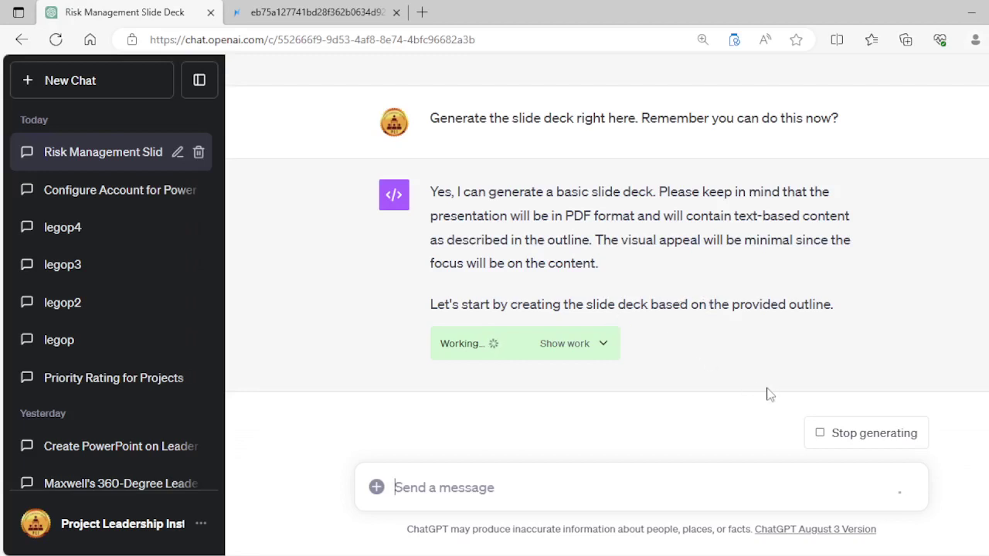
left_click(842, 434)
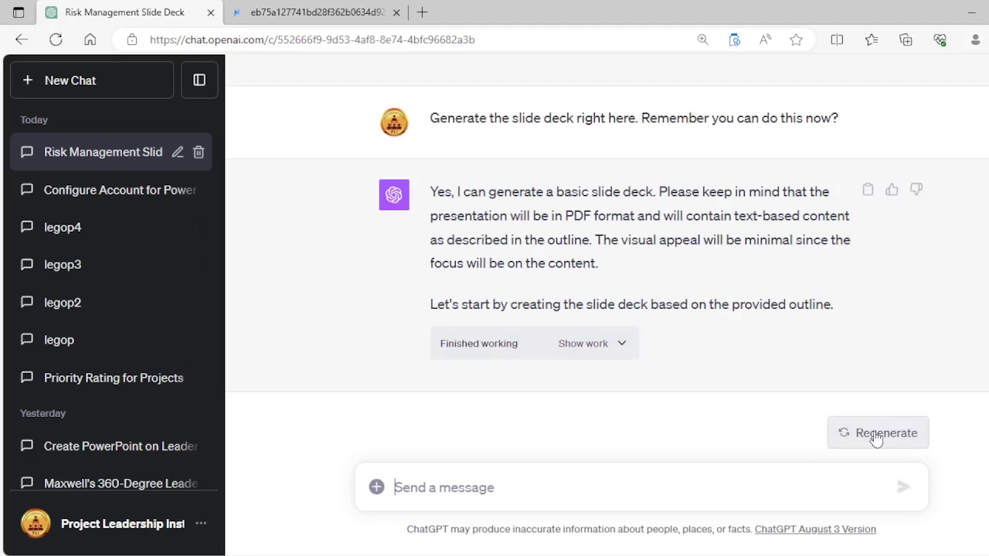
left_click(632, 492)
type("Recall th")
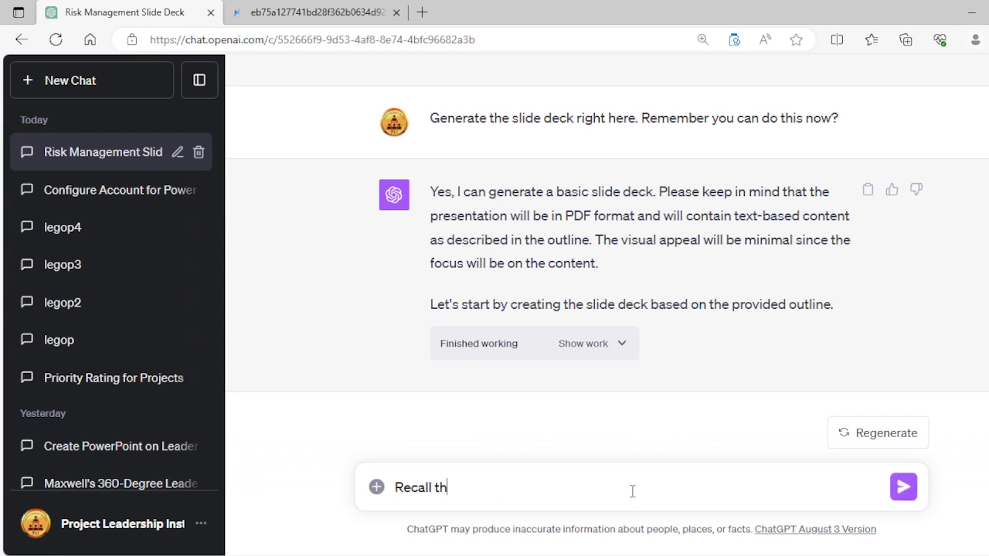
type("is should ne")
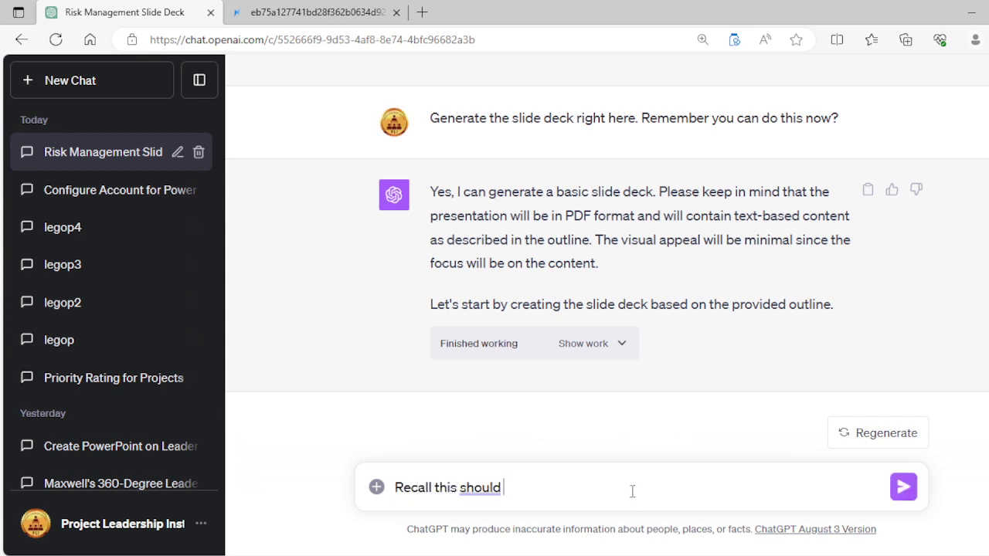
- Send 'Recall this should be in PPTX? You can do this' and download risk_management_presentation.pptx
key("BackSpace")
key("BackSpace")
type("be in PPTX")
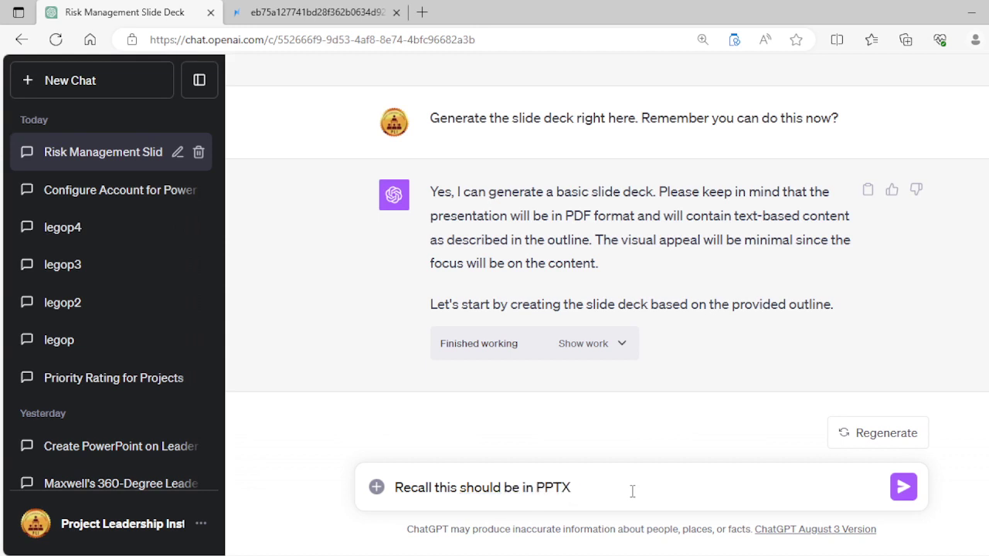
type("? You can do this!")
key("Return")
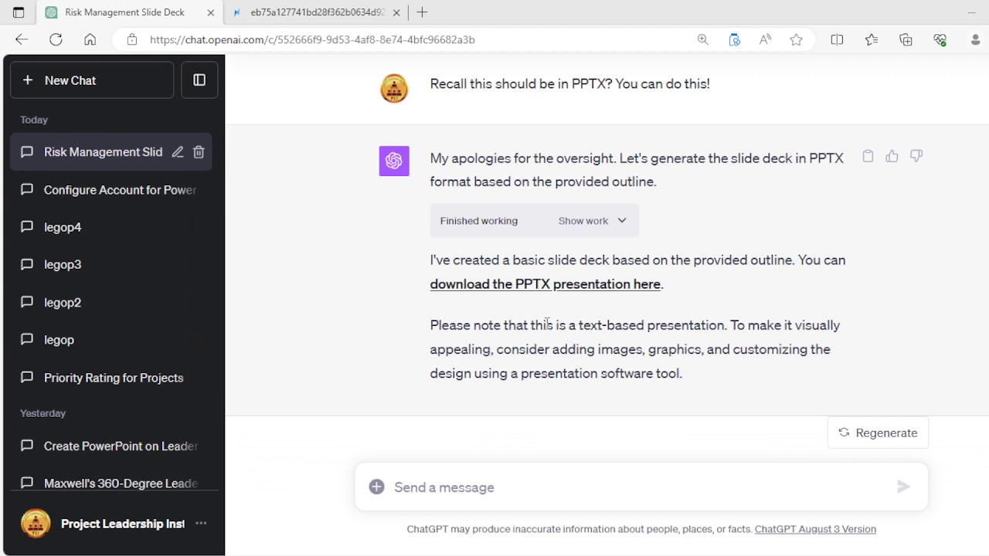
left_click(479, 286)
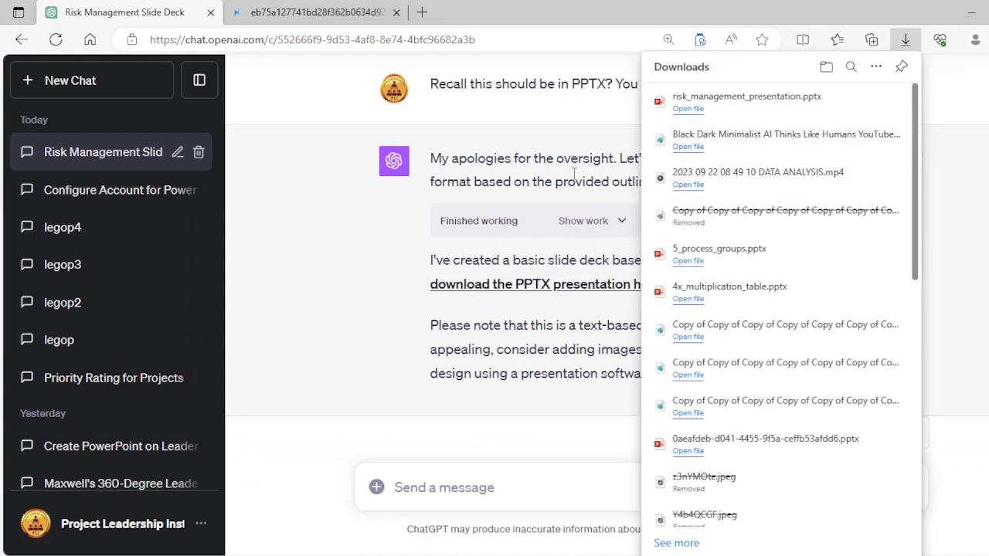
- Open risk_management_presentation.pptx in PowerPoint, enable editing, and select the title slide
left_click(688, 109)
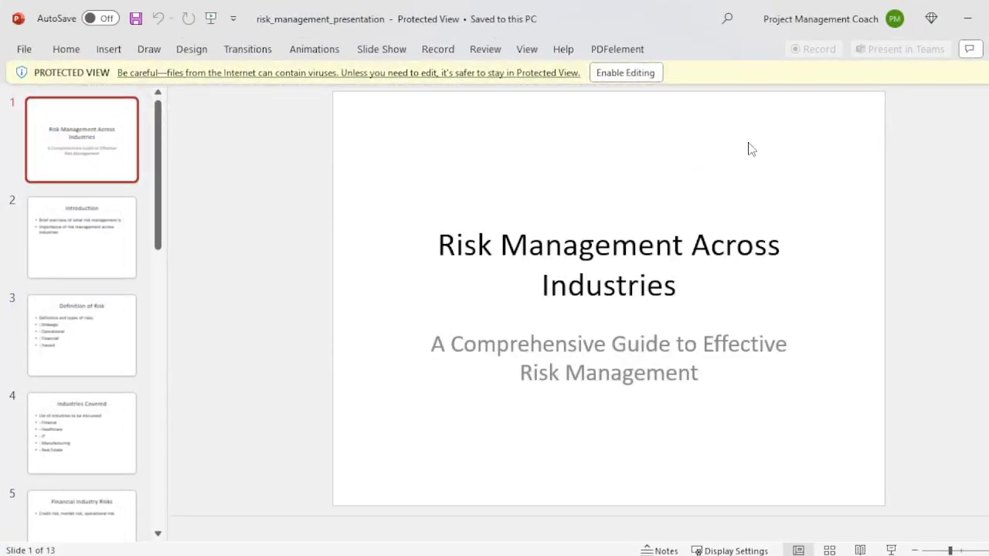
left_click(83, 255)
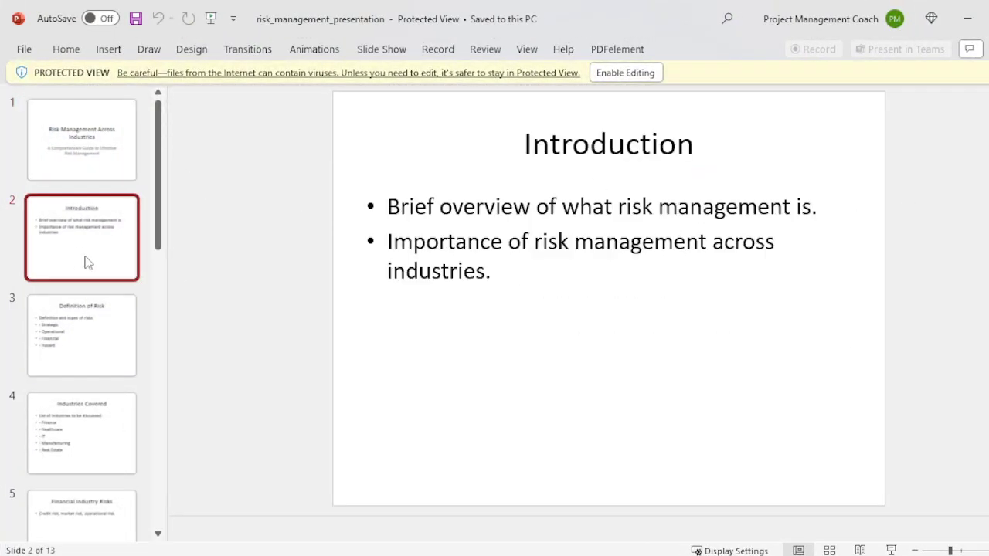
scroll(88, 267, "down", 10)
scroll(97, 282, "up", 10)
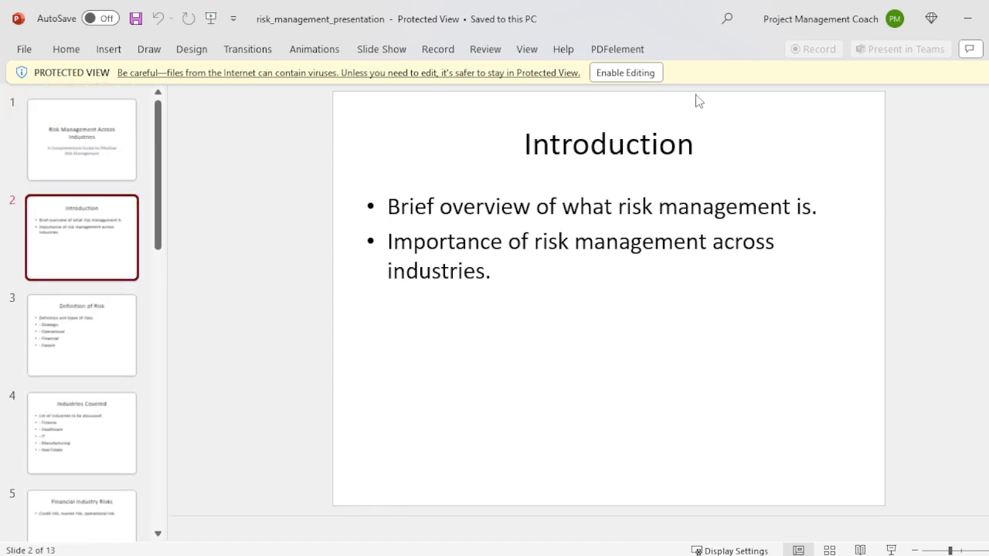
left_click(629, 74)
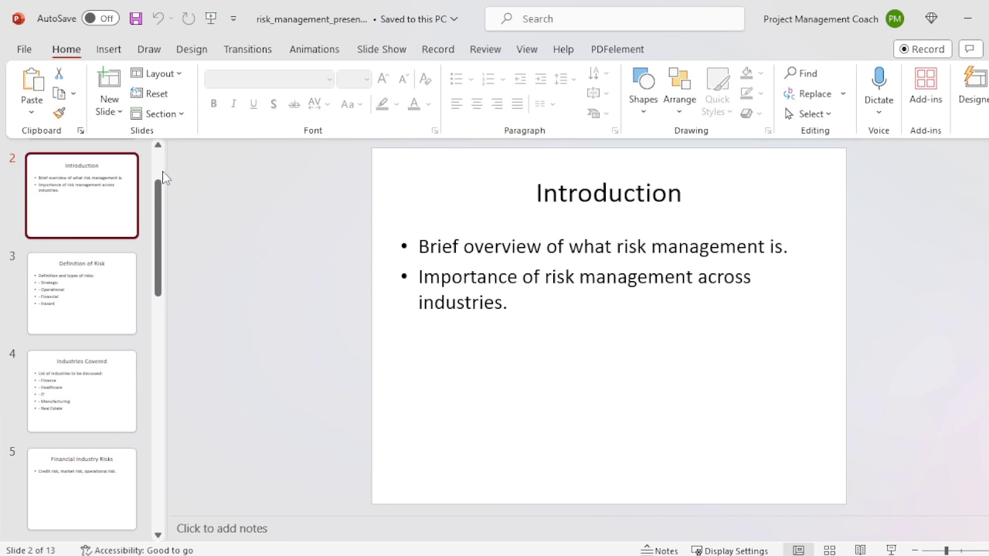
scroll(158, 162, "up", 2)
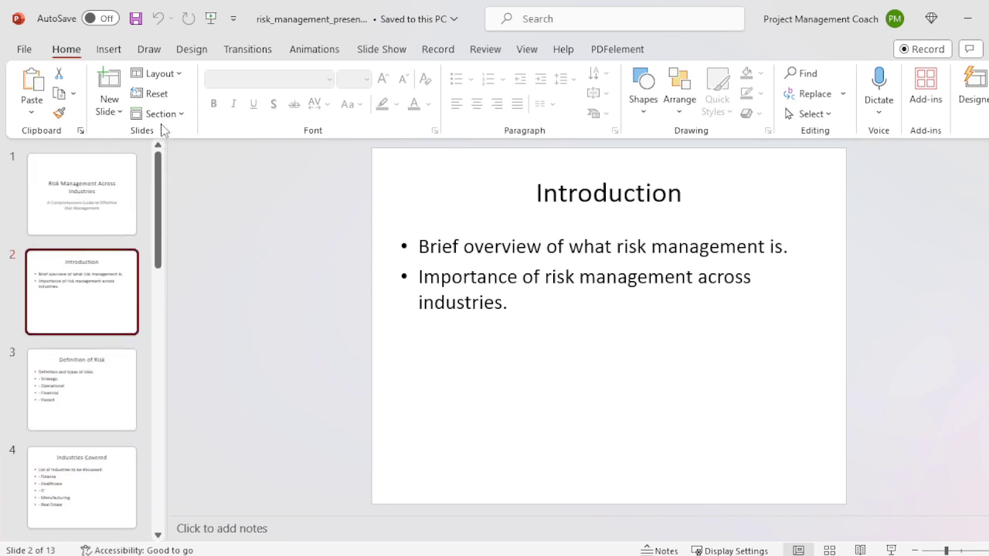
left_click(57, 185)
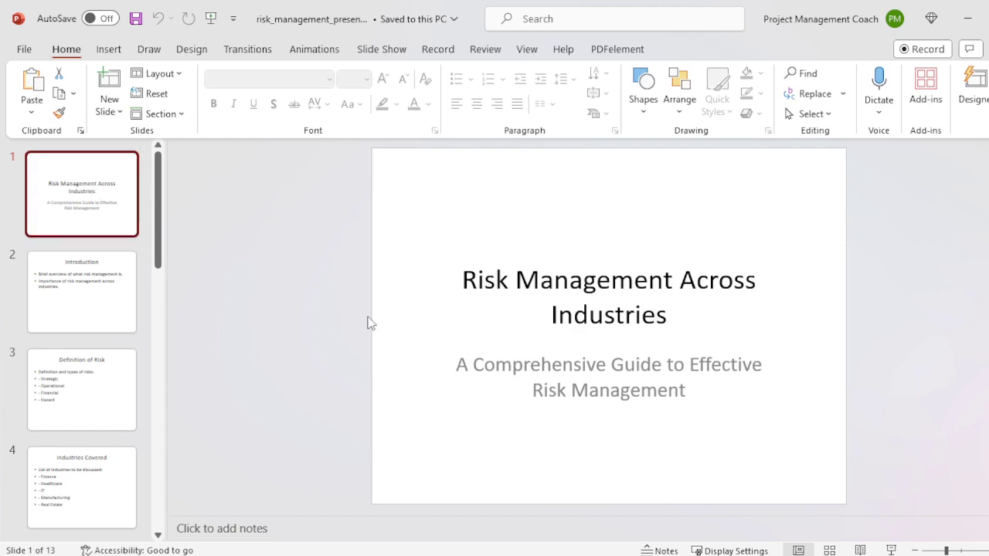
- Apply the Office Theme, set Widescreen (16:9), and give the title slide the smokestack Designer layout
left_click(193, 51)
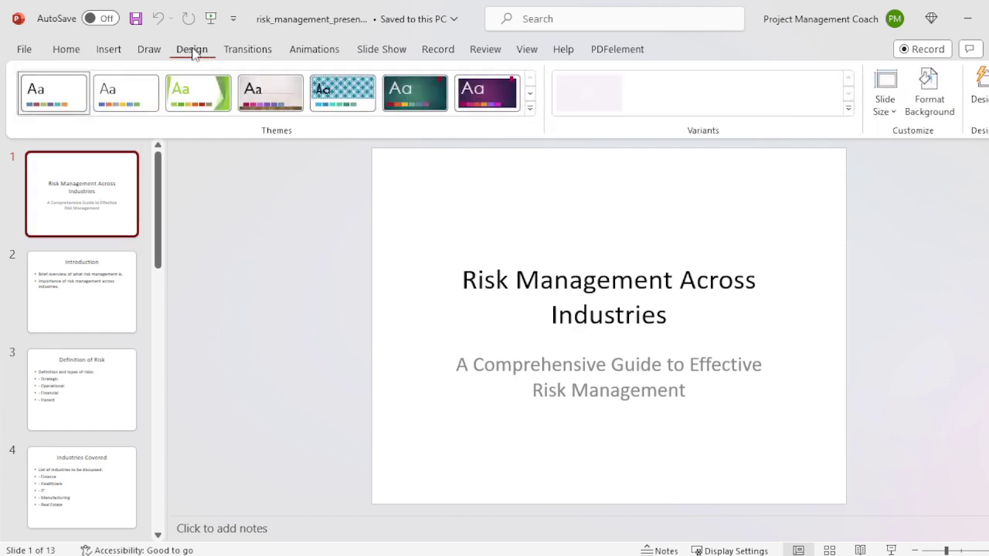
left_click(141, 100)
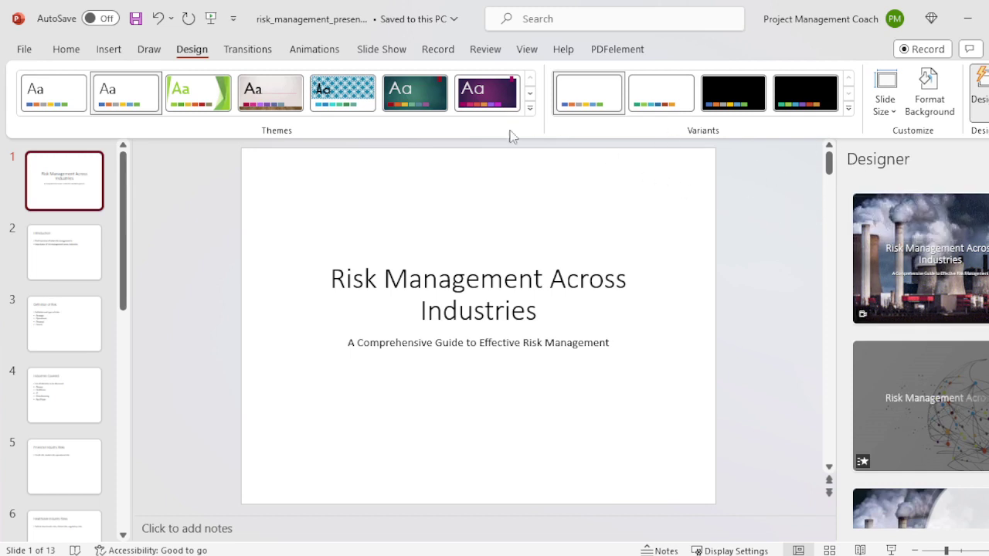
left_click(889, 108)
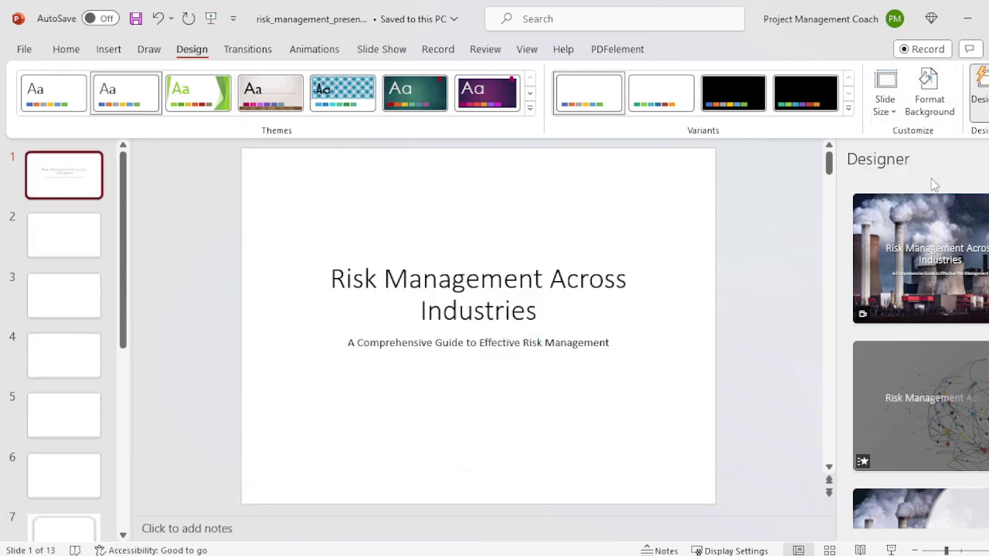
left_click(929, 180)
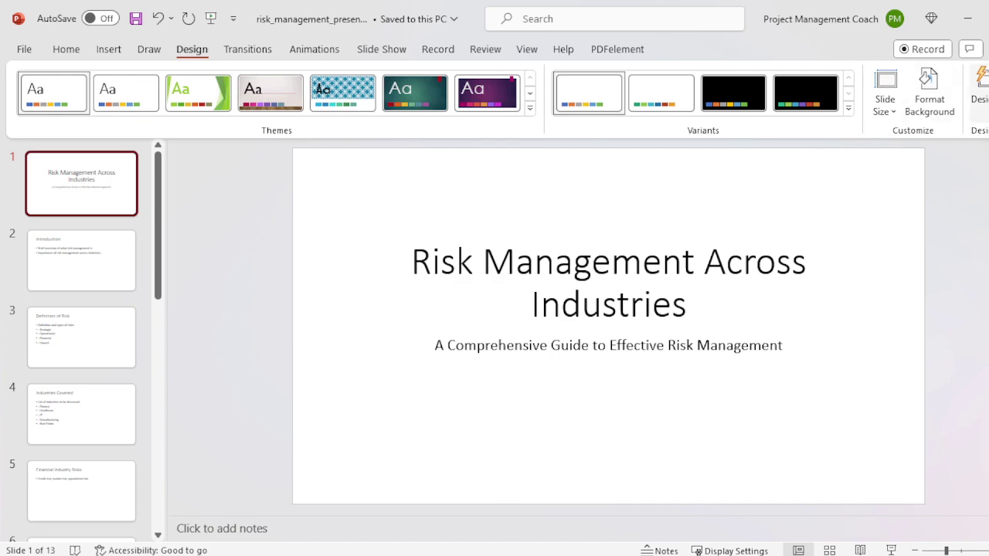
left_click(979, 89)
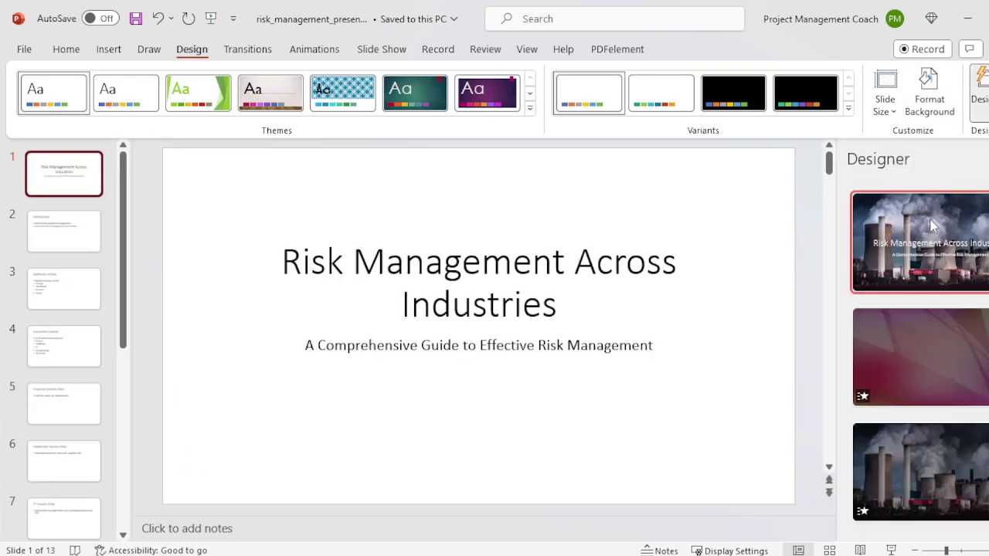
left_click(906, 241)
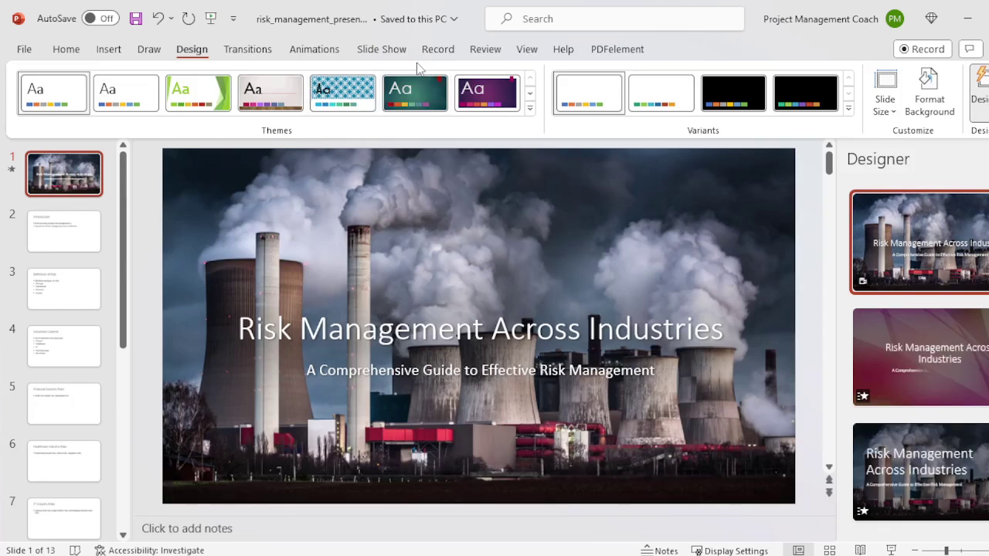
- Switch to Slide Master view and select the top-level master slide
left_click(531, 49)
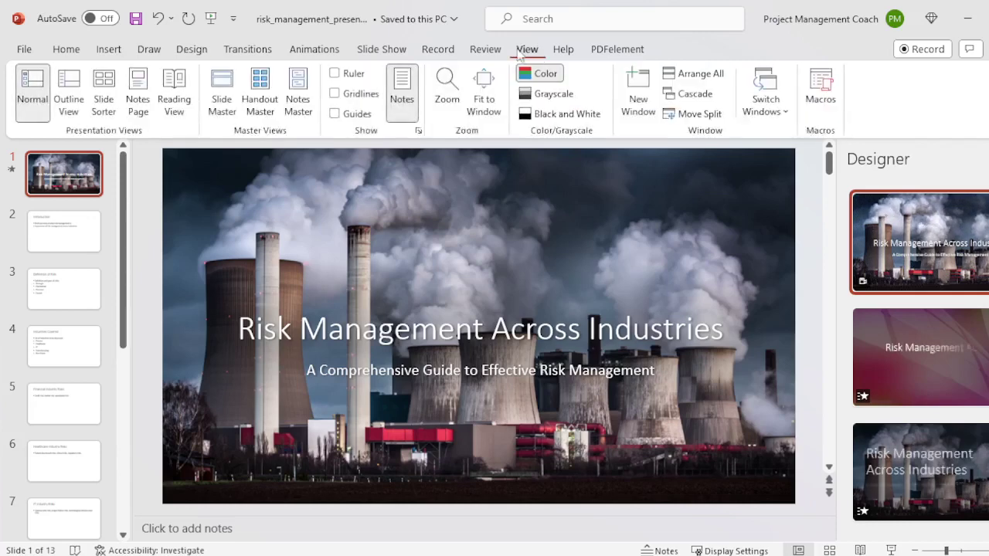
left_click(222, 87)
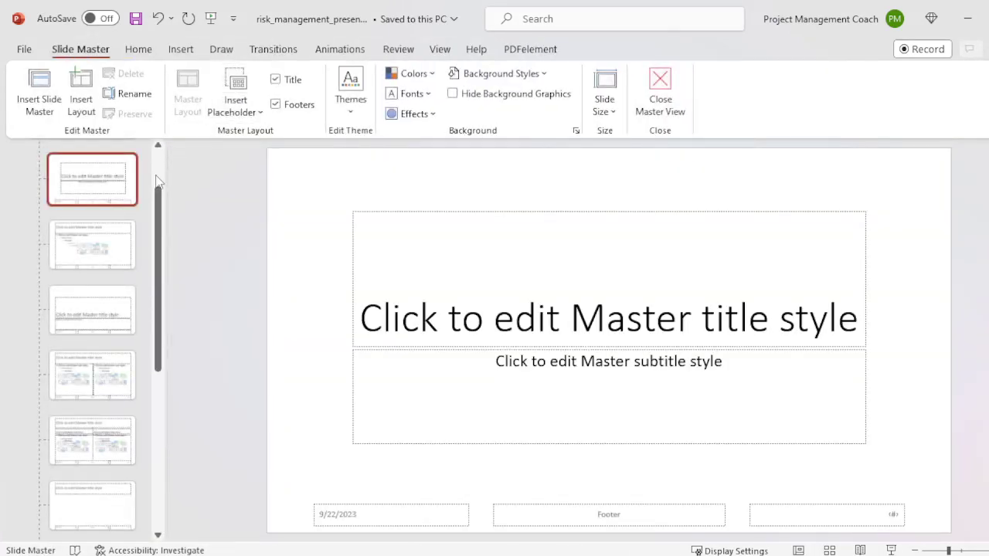
scroll(157, 181, "up", 2)
left_click(129, 182)
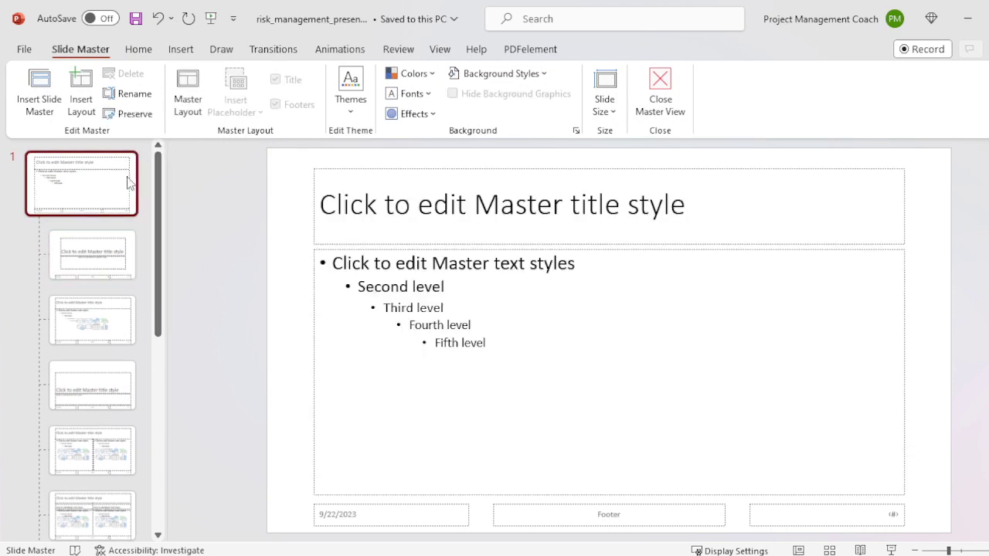
- Draw a full-width rectangle along the master's bottom edge and style it solid black
left_click(182, 49)
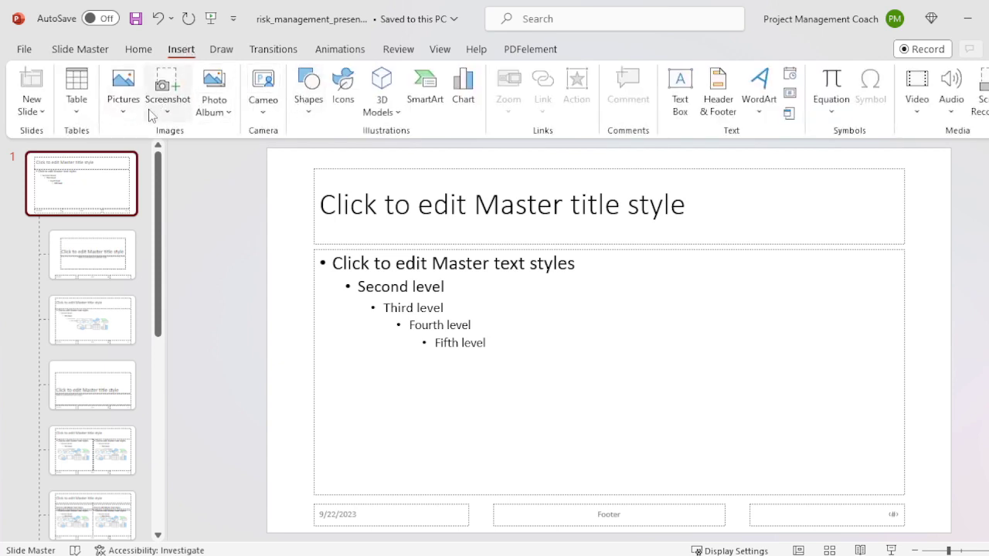
left_click(313, 114)
left_click(350, 155)
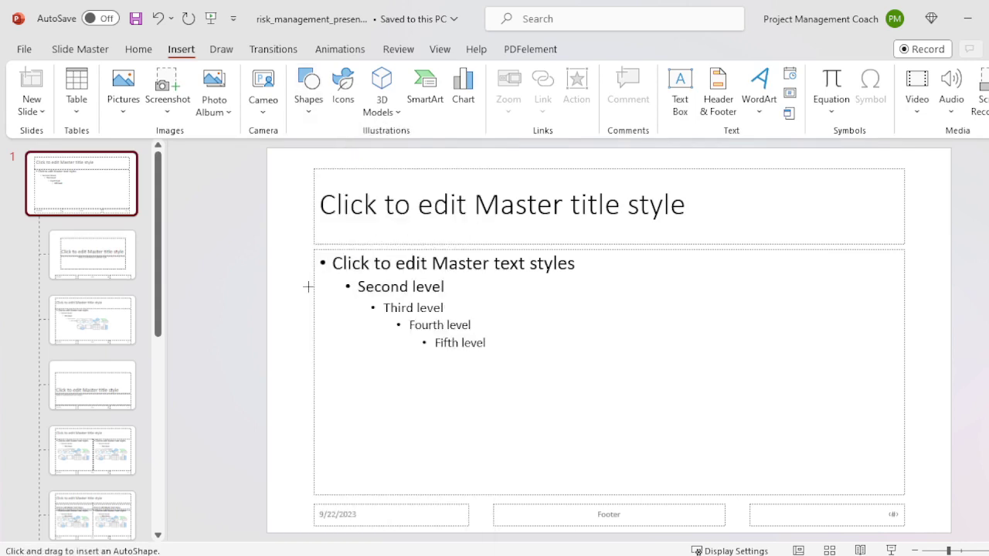
left_click_drag(255, 492, 964, 531)
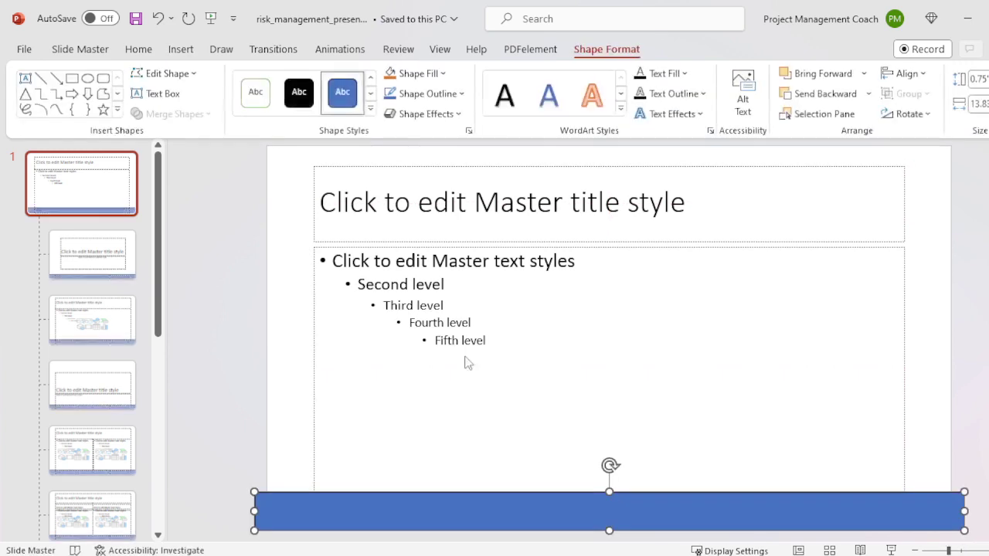
left_click(299, 95)
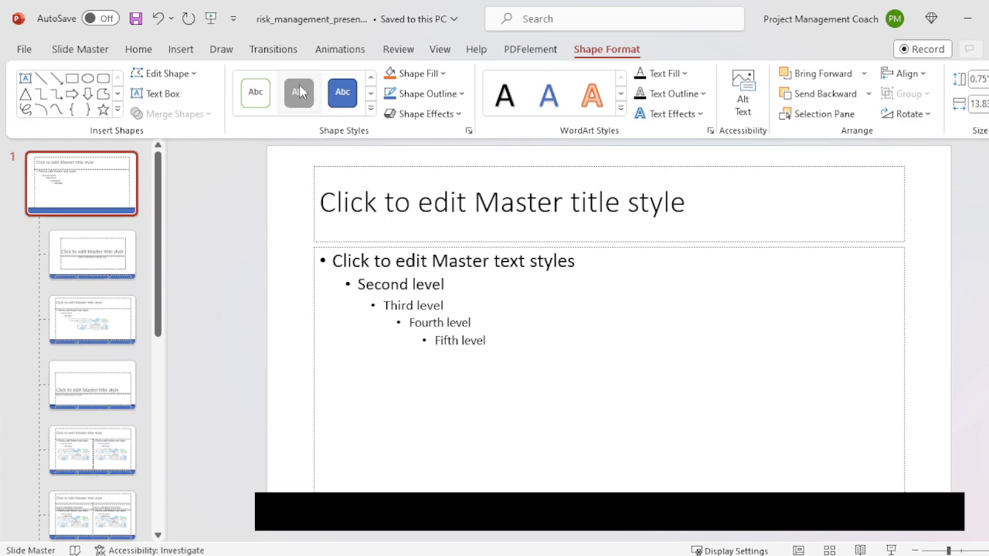
left_click(244, 173)
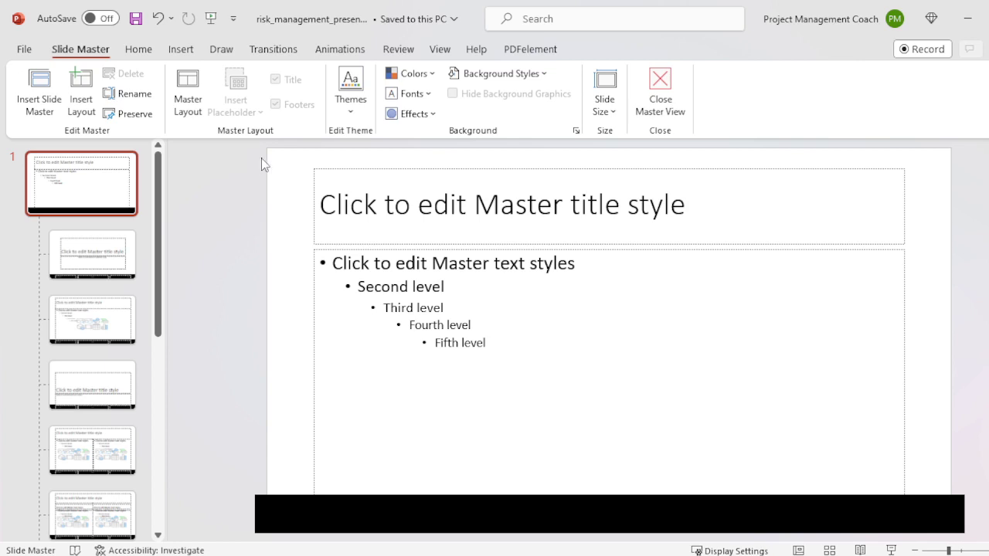
- Insert the people-with-arrow icon, fill it white, and shrink it onto the black footer bar
left_click(180, 51)
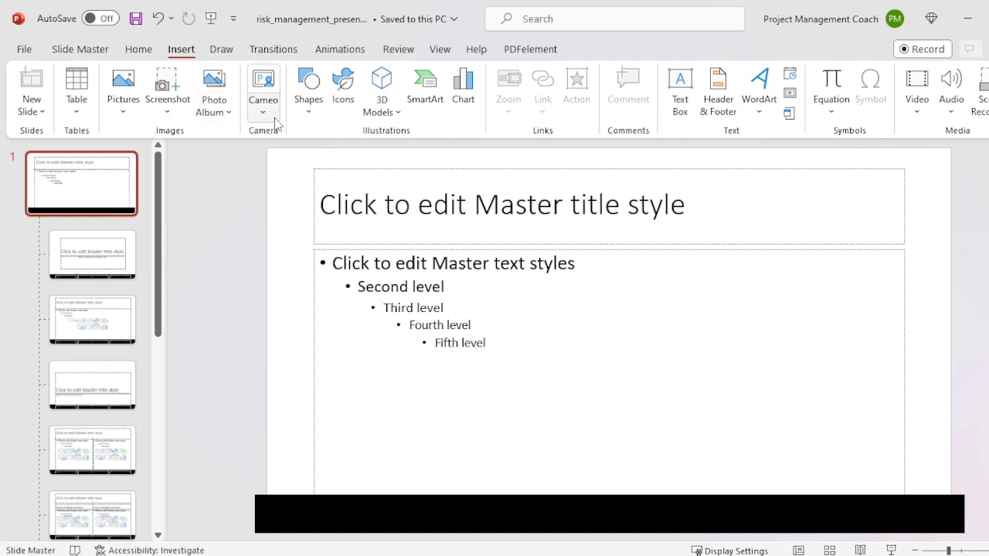
left_click(345, 91)
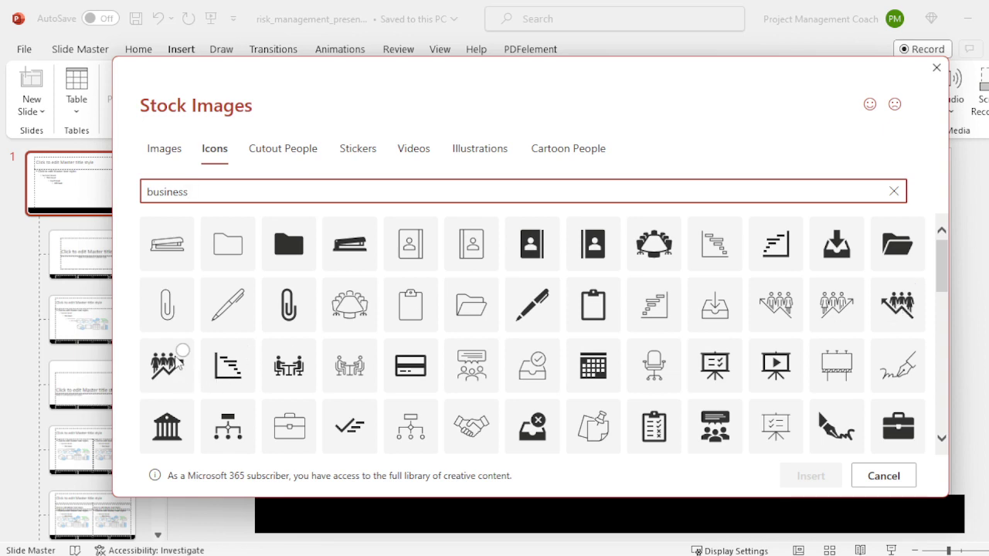
left_click(166, 362)
left_click(795, 475)
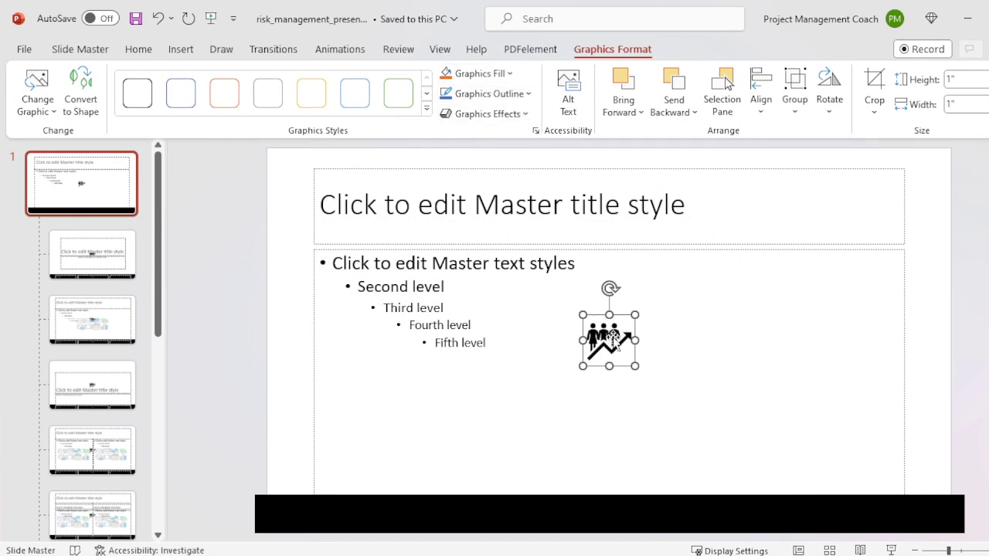
left_click(491, 77)
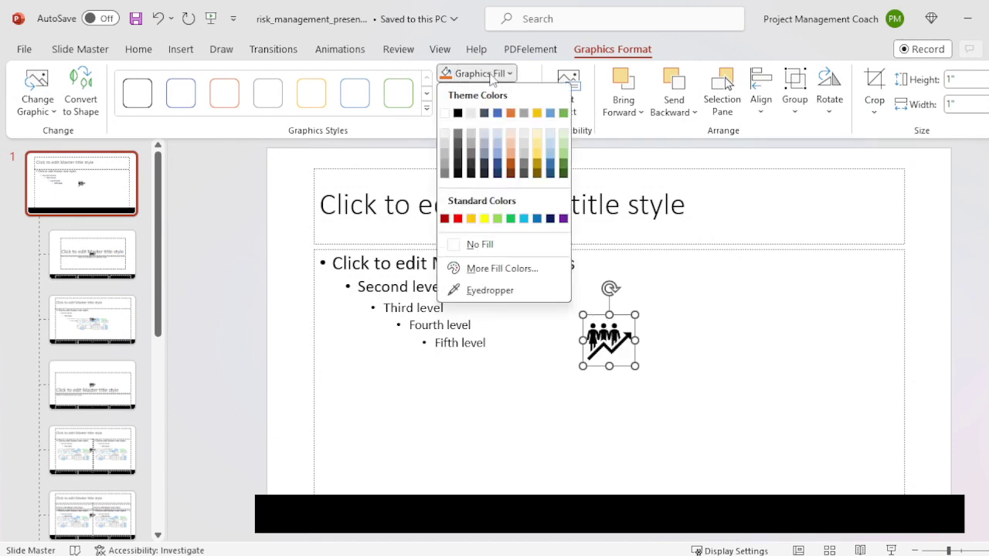
left_click(470, 114)
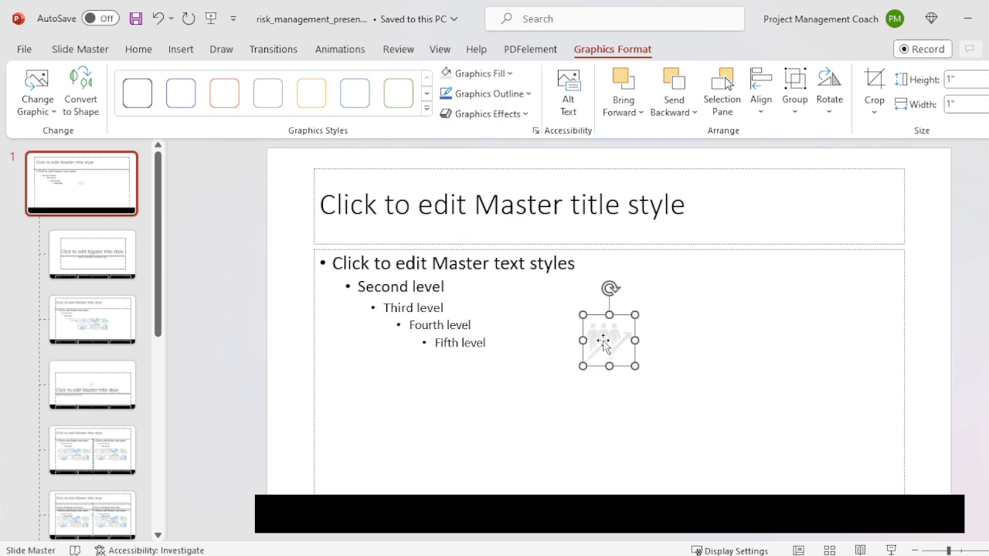
left_click_drag(627, 359, 721, 512)
left_click(184, 50)
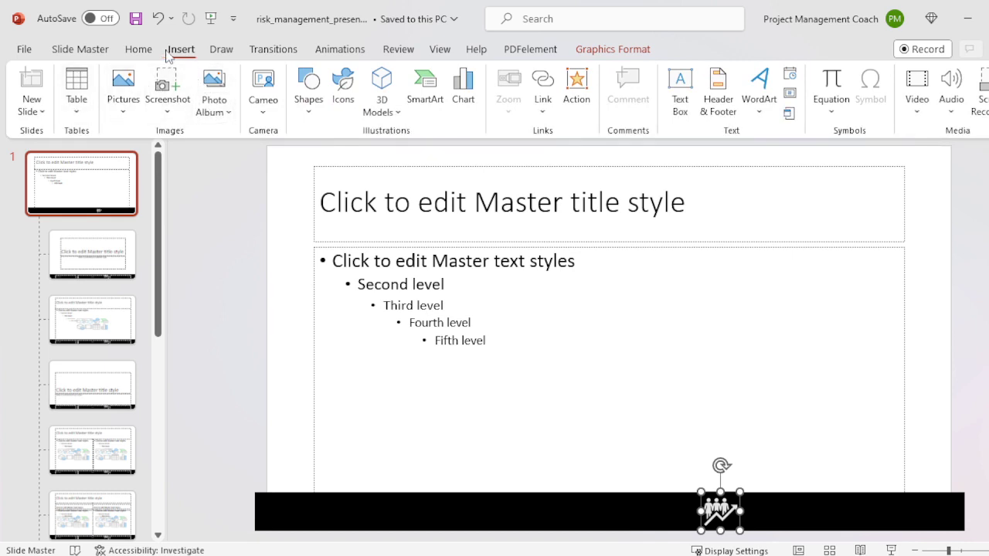
- Add a text box on the footer bar reading PROJECT LEADERSHIP INSTITUTE in white
left_click(141, 50)
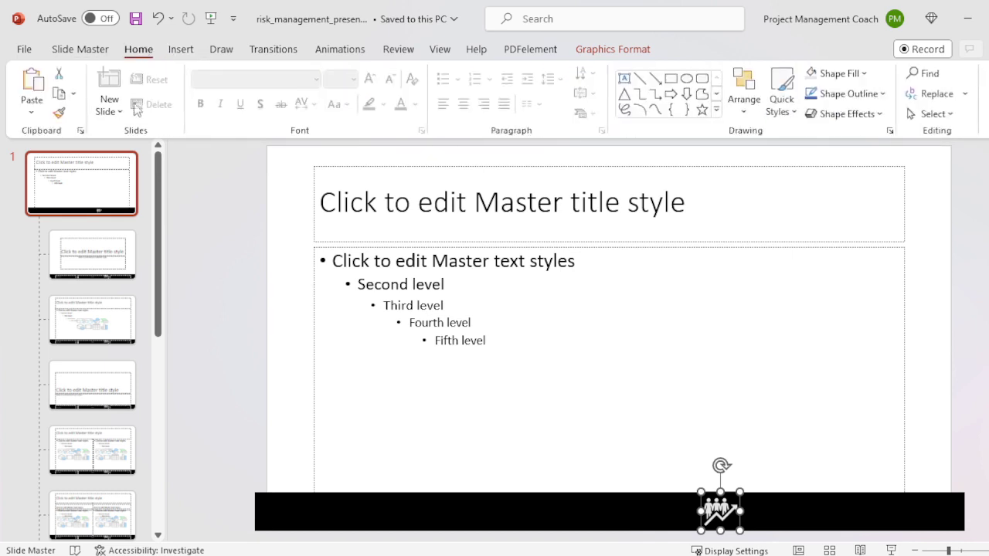
left_click(624, 78)
left_click_drag(750, 507, 858, 522)
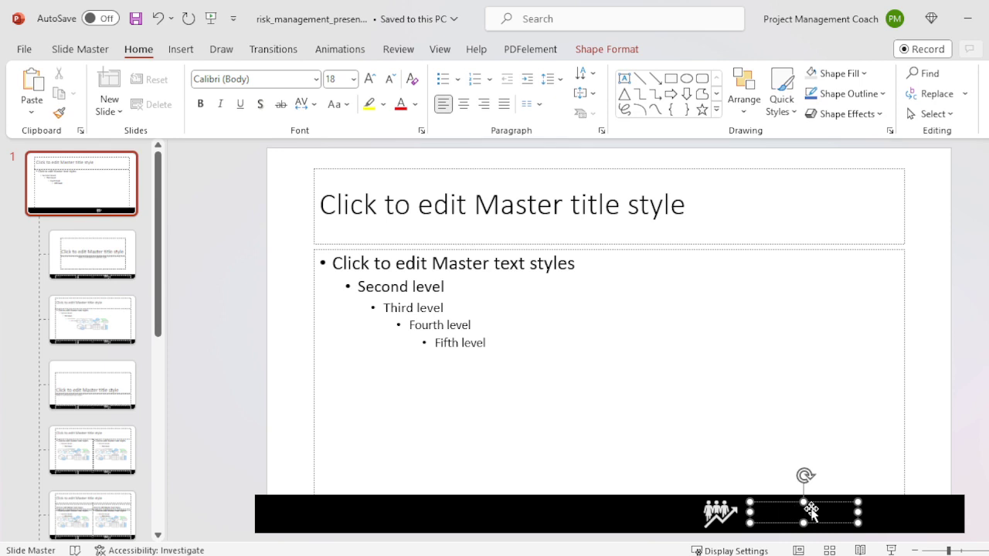
key("Return")
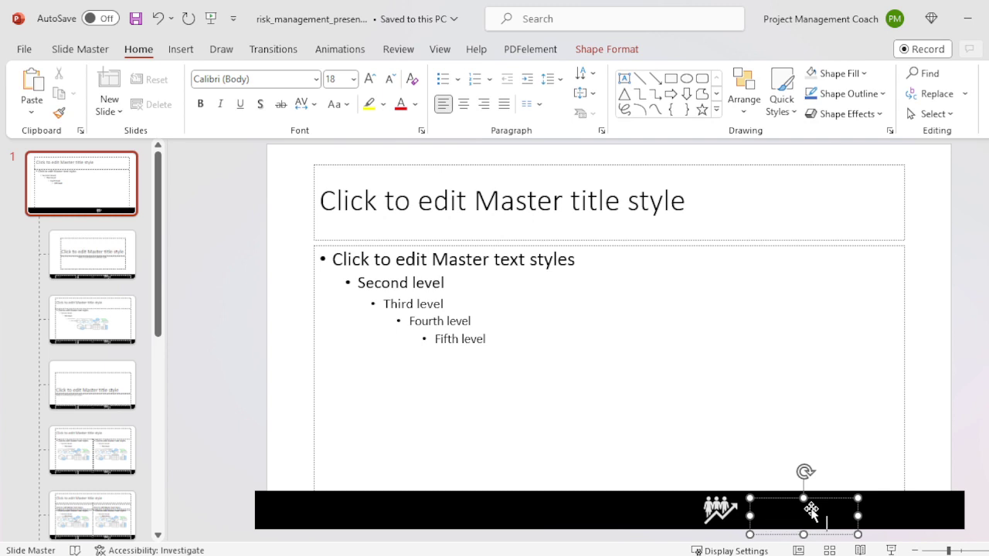
key("ctrl+a")
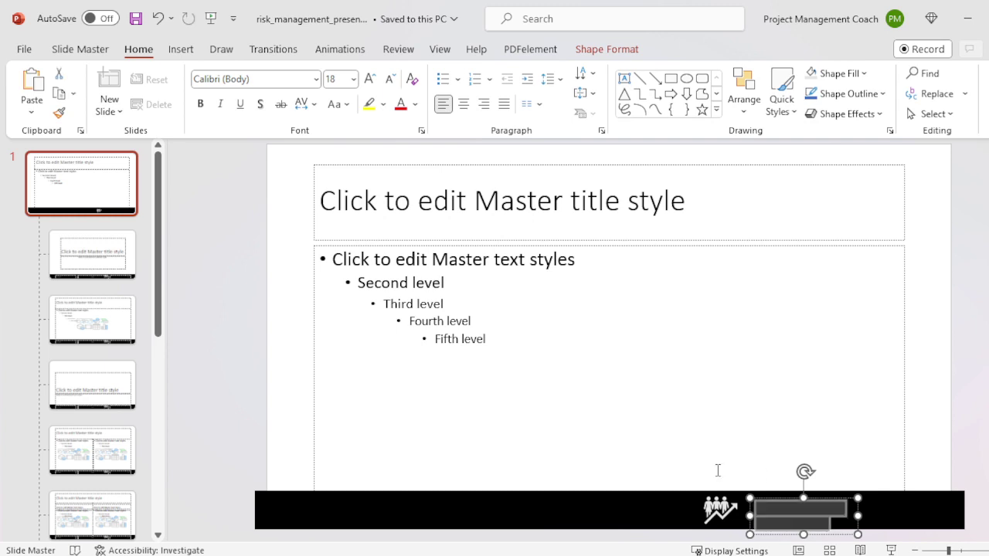
left_click(415, 103)
left_click(409, 143)
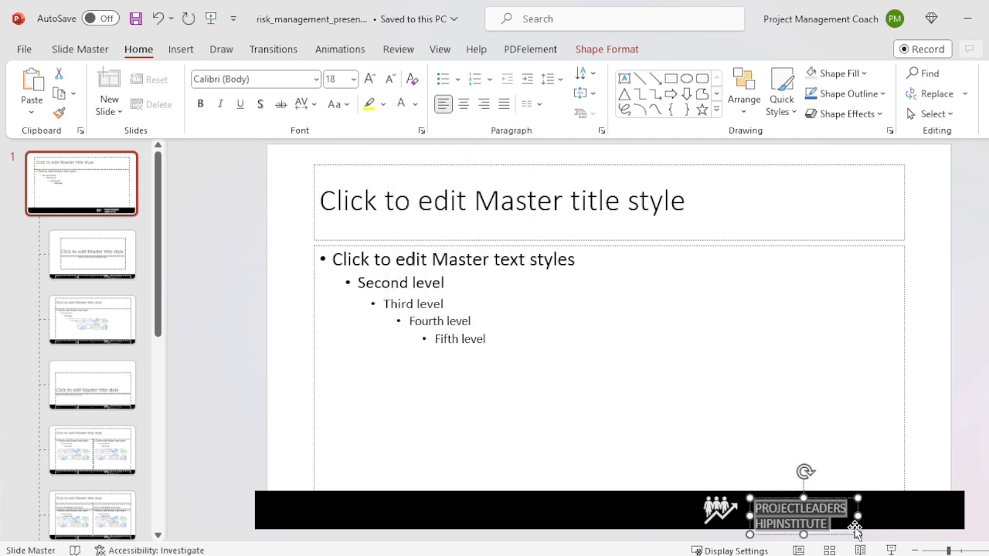
- Widen the text box and fix the line breaks so the name fits one line
left_click_drag(859, 518, 914, 516)
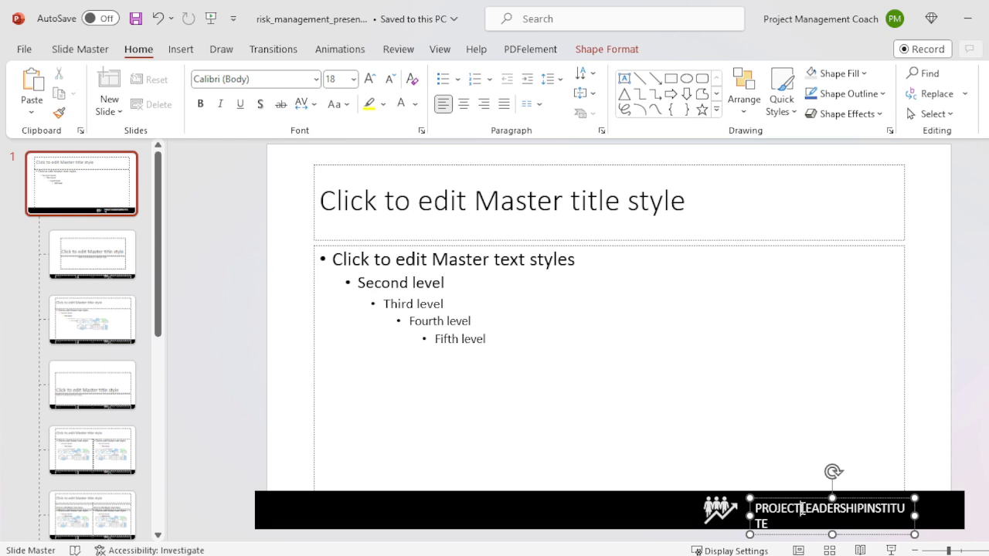
left_click(801, 507)
key("Return")
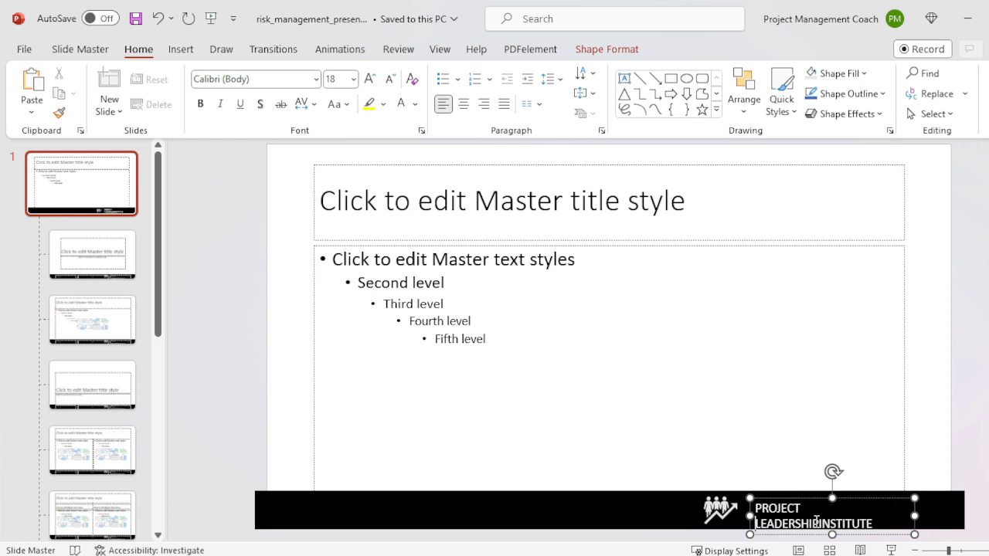
key("BackSpace")
left_click(868, 510)
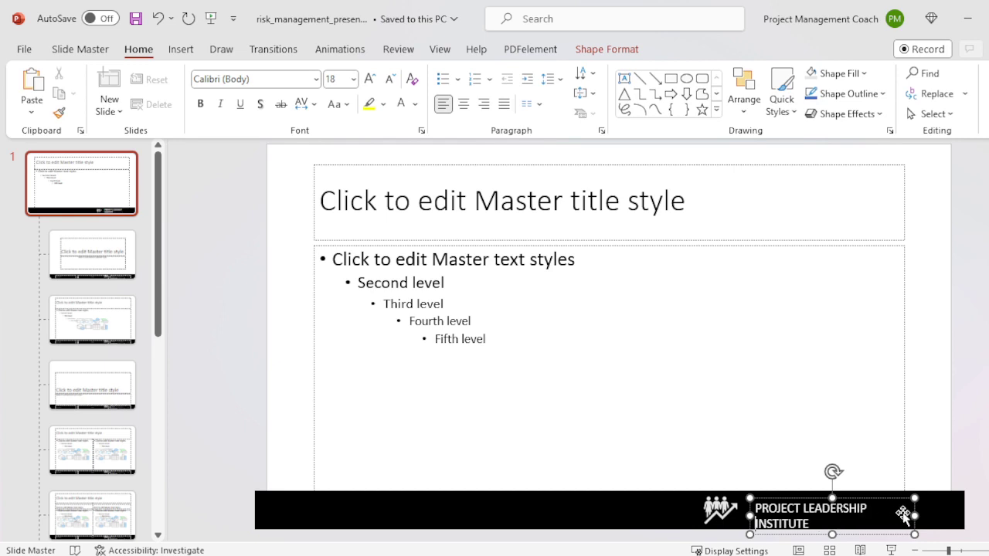
left_click_drag(913, 513, 936, 514)
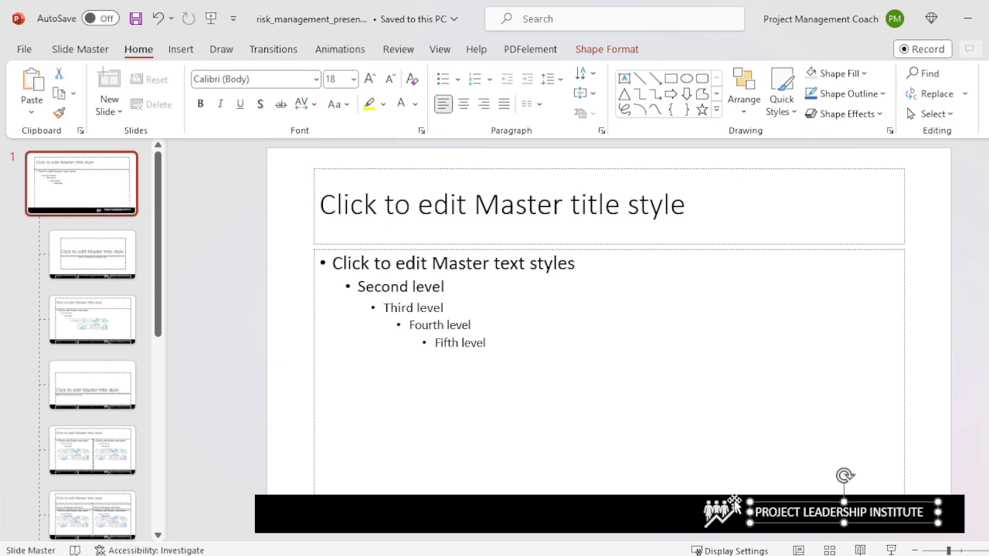
- Shift the name further right in the bar and move the logo beside it
mouse_move(732, 503)
left_mouse_down()
mouse_move(743, 509)
mouse_move(732, 510)
left_mouse_up()
key("ctrl+z")
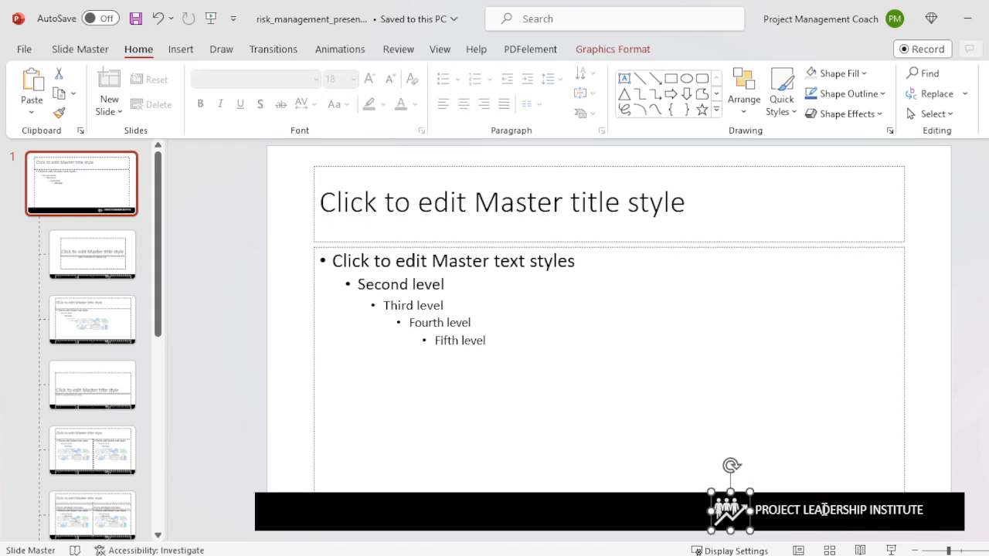
left_click(825, 510)
left_click_drag(825, 510, 843, 505)
mouse_move(742, 525)
left_mouse_down()
mouse_move(766, 525)
mouse_move(754, 513)
left_mouse_up()
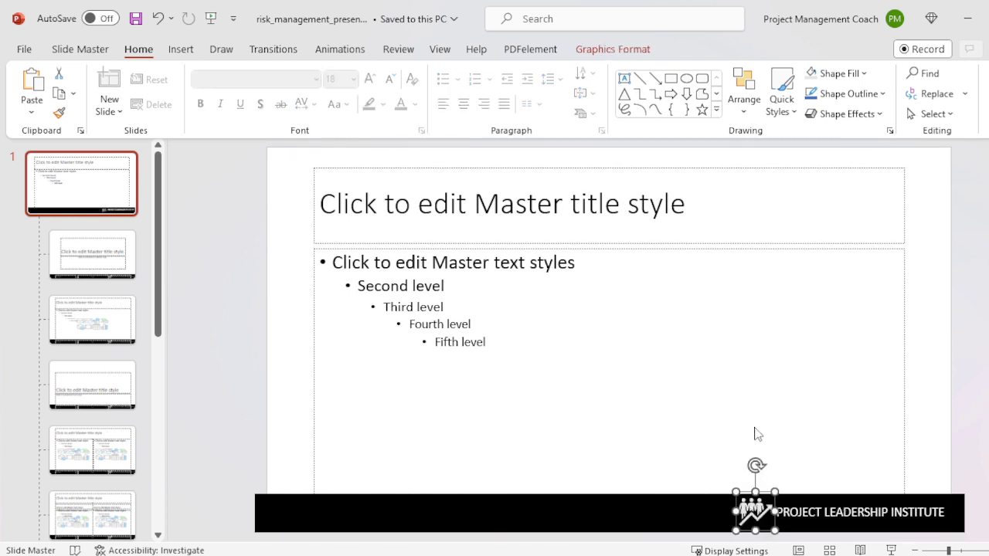
- Check the footer on the Introduction slide, then reopen the top-level slide master
left_click(262, 264)
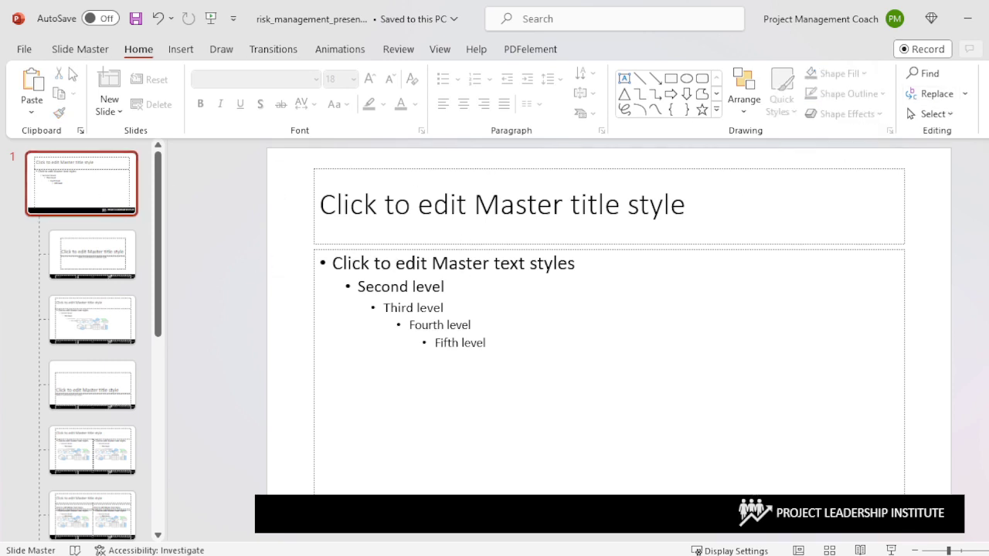
left_click(80, 48)
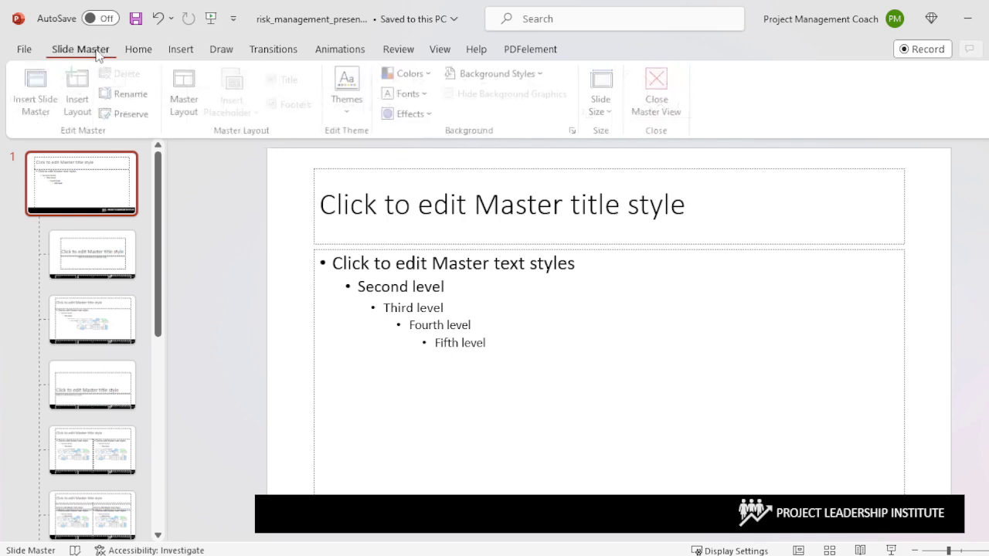
left_click(658, 97)
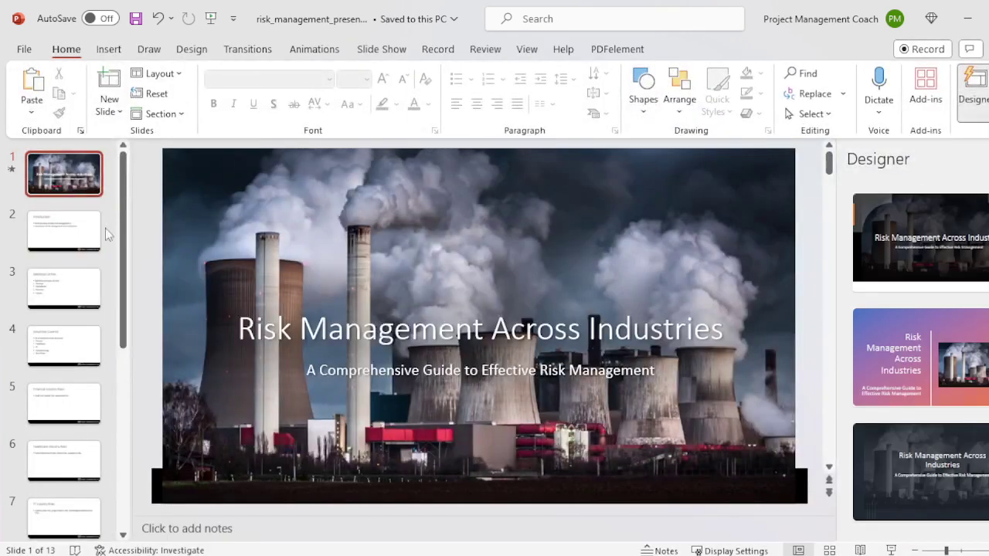
left_click(67, 232)
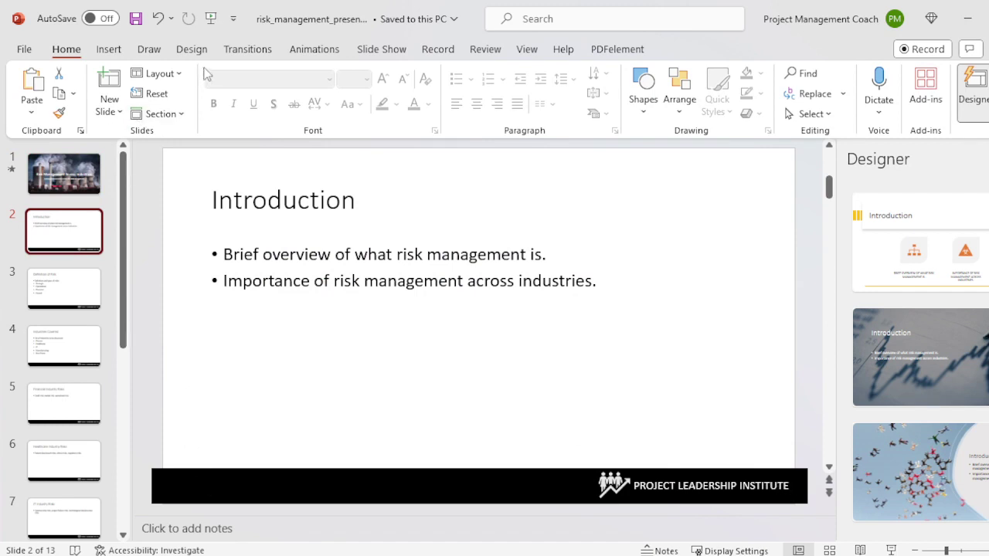
left_click(536, 52)
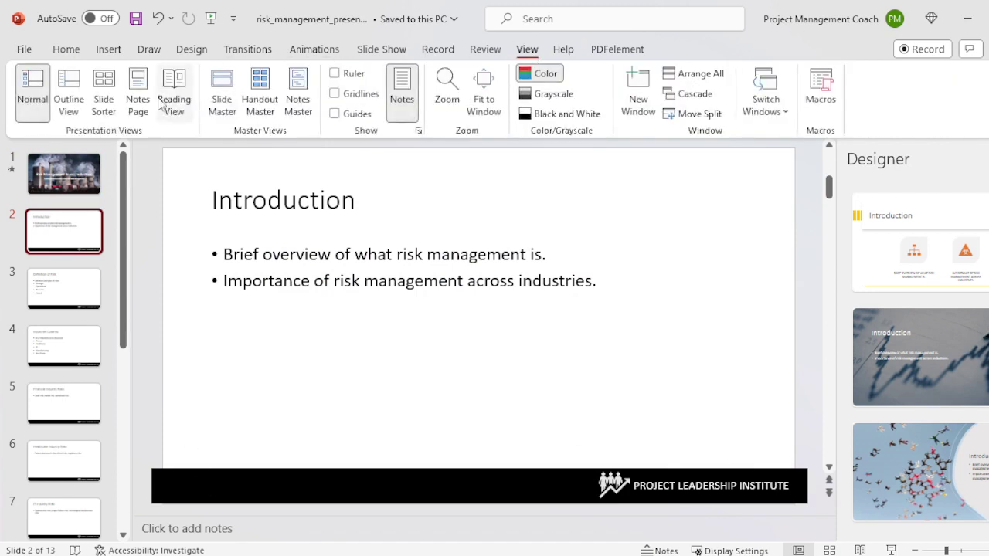
left_click(69, 89)
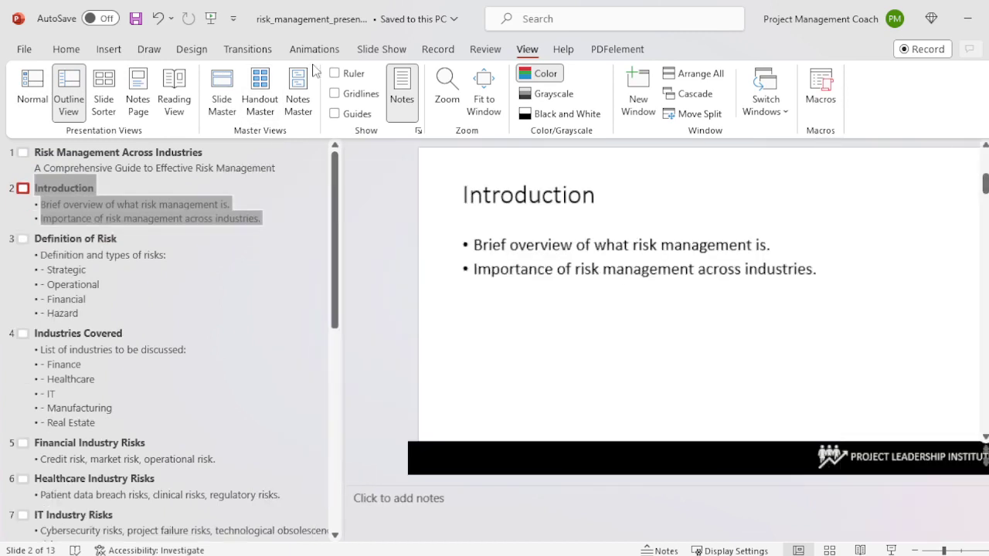
left_click(222, 97)
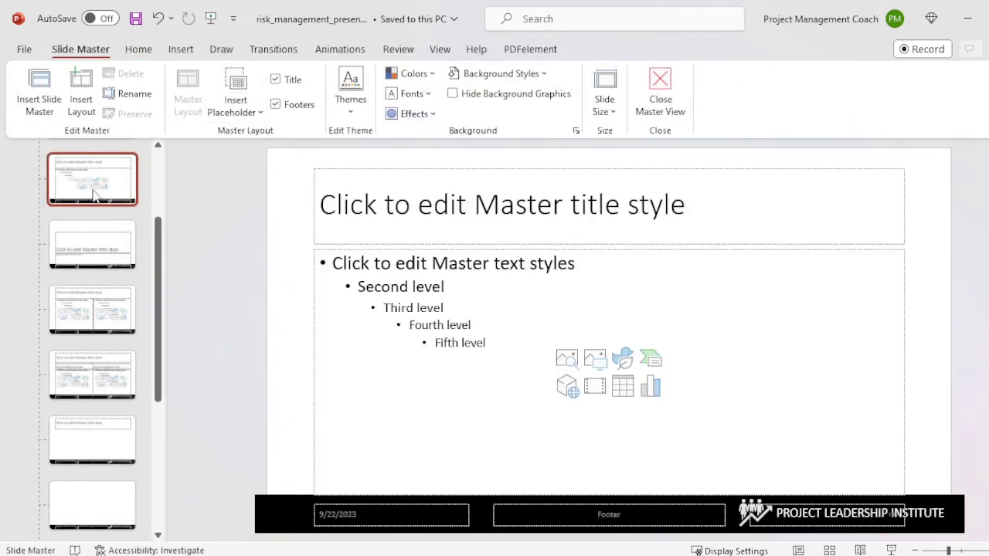
scroll(132, 173, "up", 3)
left_click(132, 183)
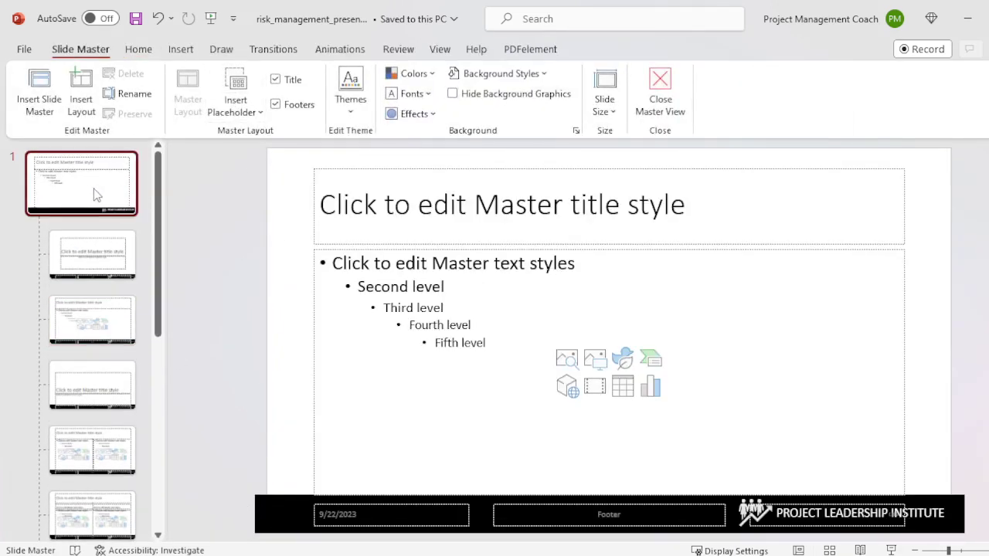
- Pull the footer bar's left and right ends inward, then close Master View
left_click(283, 506)
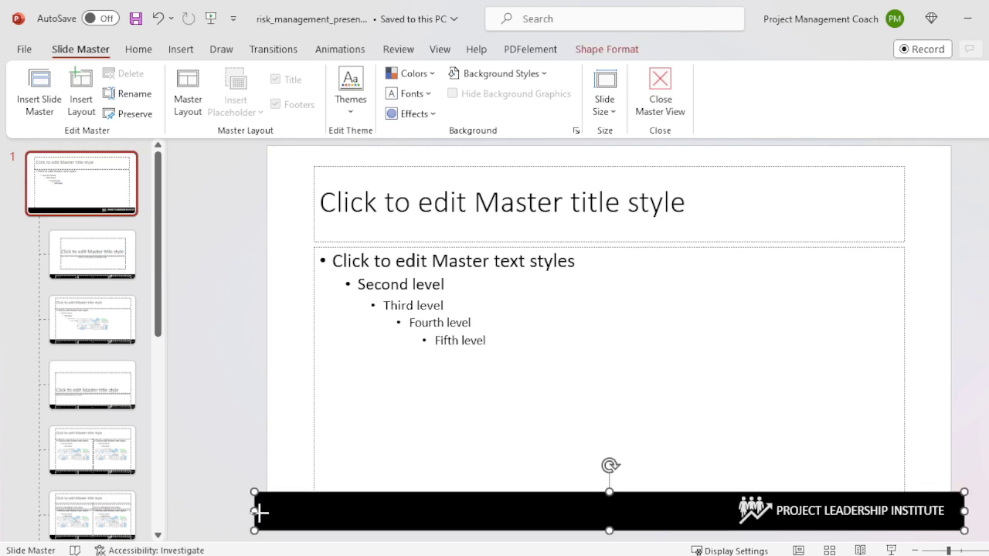
left_click_drag(261, 512, 270, 511)
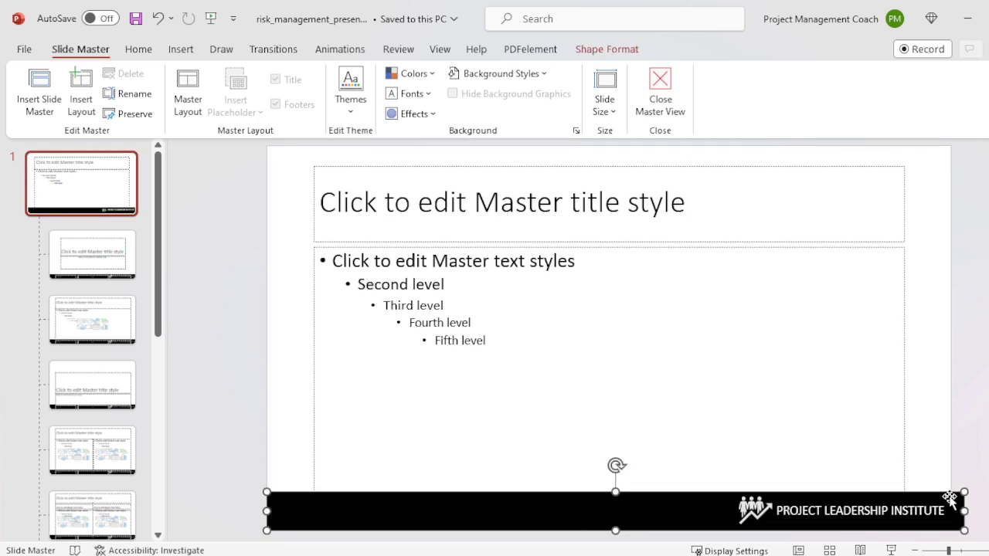
left_click_drag(963, 511, 951, 511)
left_click(956, 368)
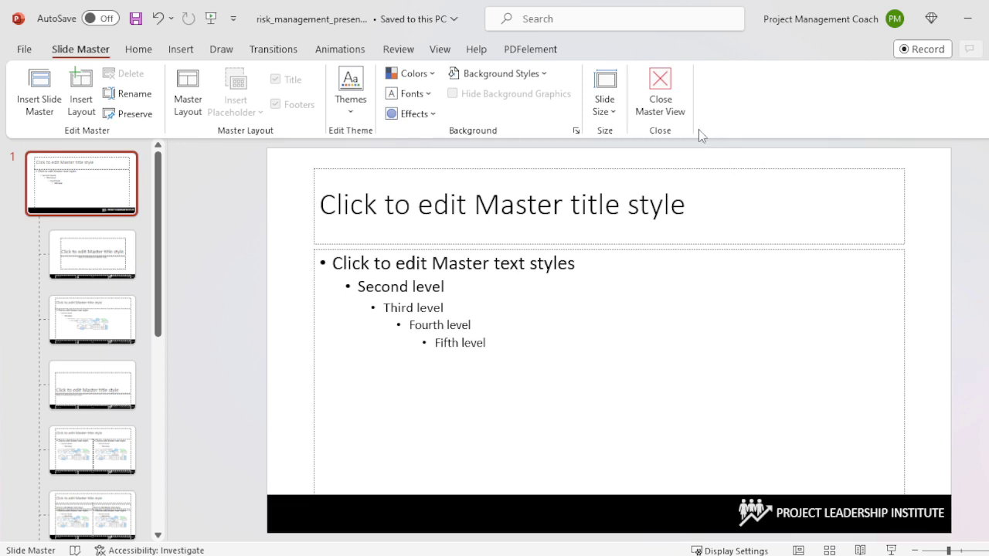
left_click(660, 94)
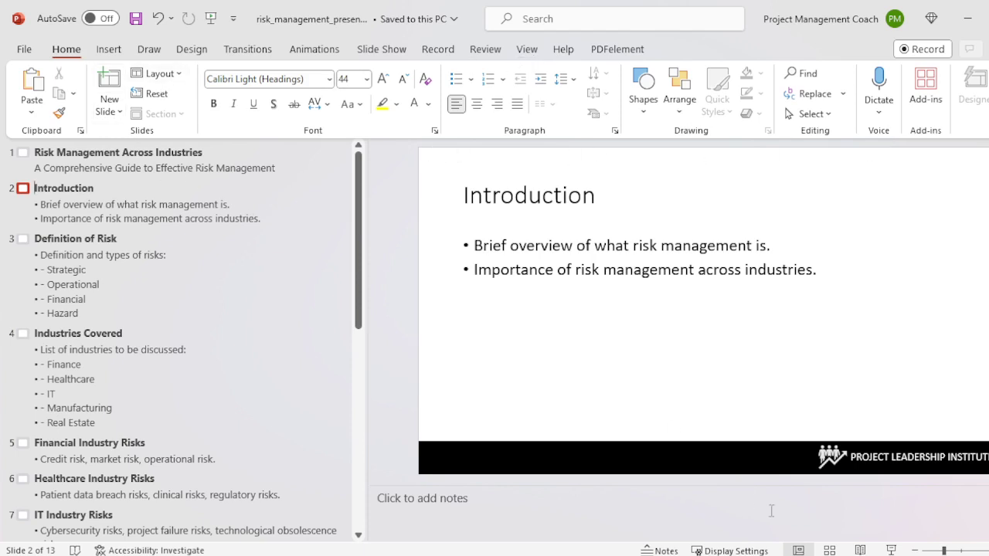
- Apply the shaded-boxes-with-icons Designer idea to the Introduction slide's two bullets
left_click(798, 550)
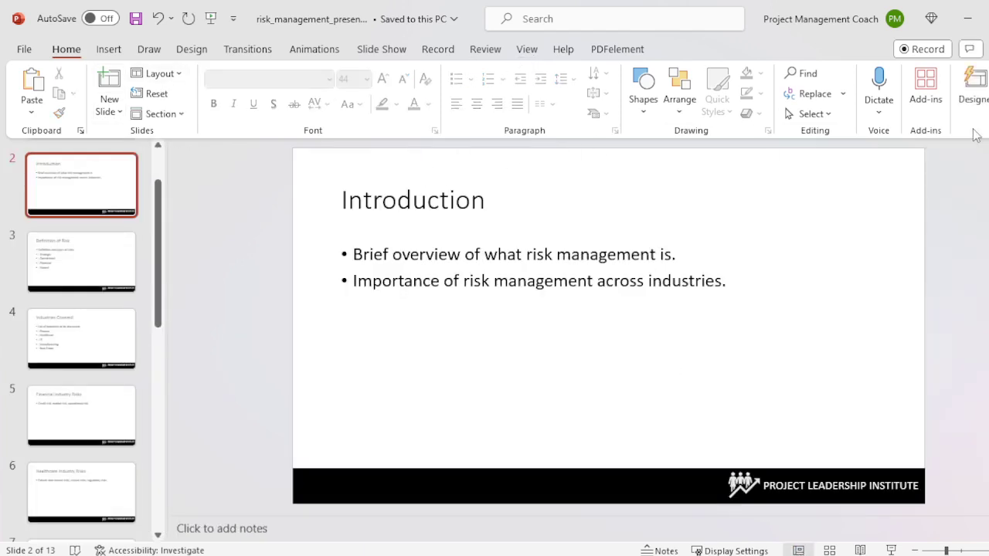
left_click(973, 85)
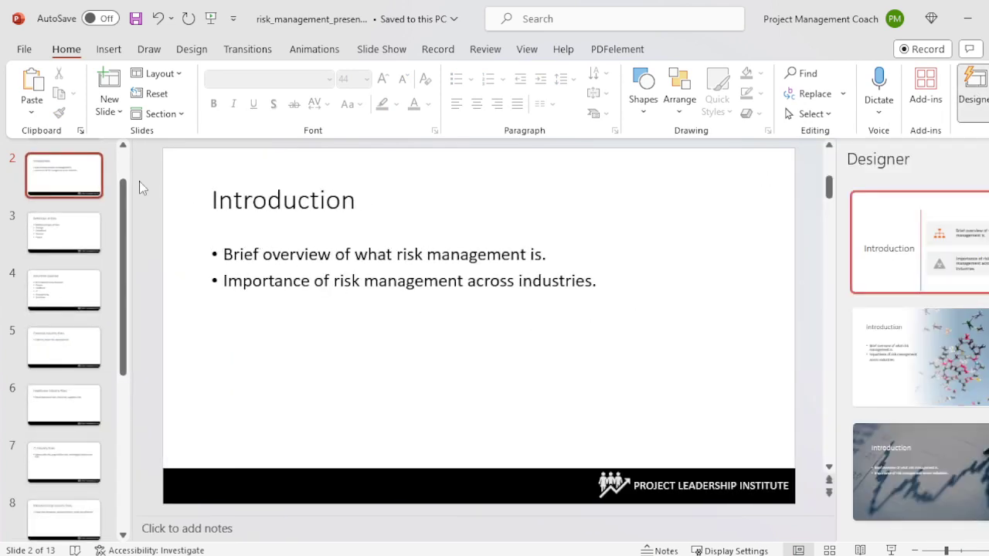
left_click(65, 233)
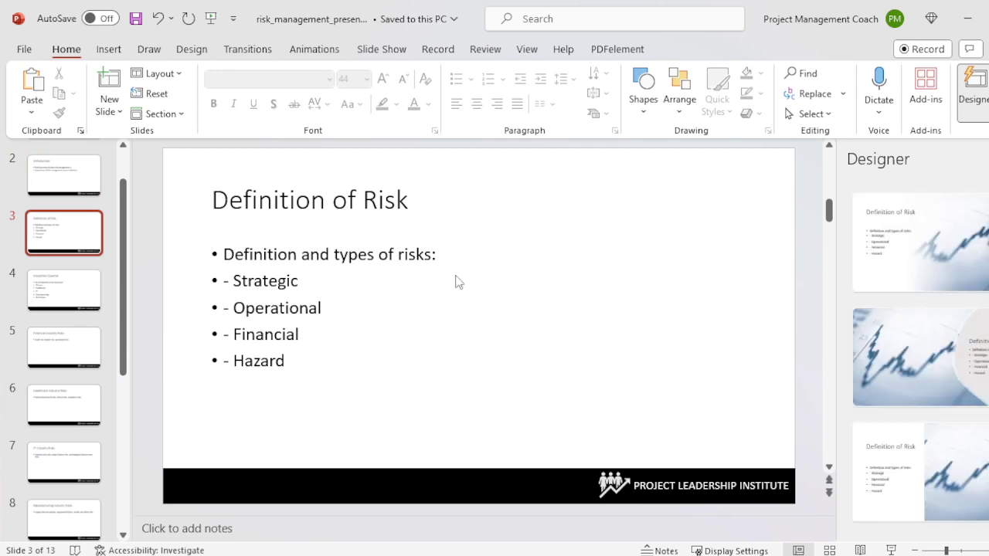
left_click(68, 182)
scroll(68, 182, "up", 1)
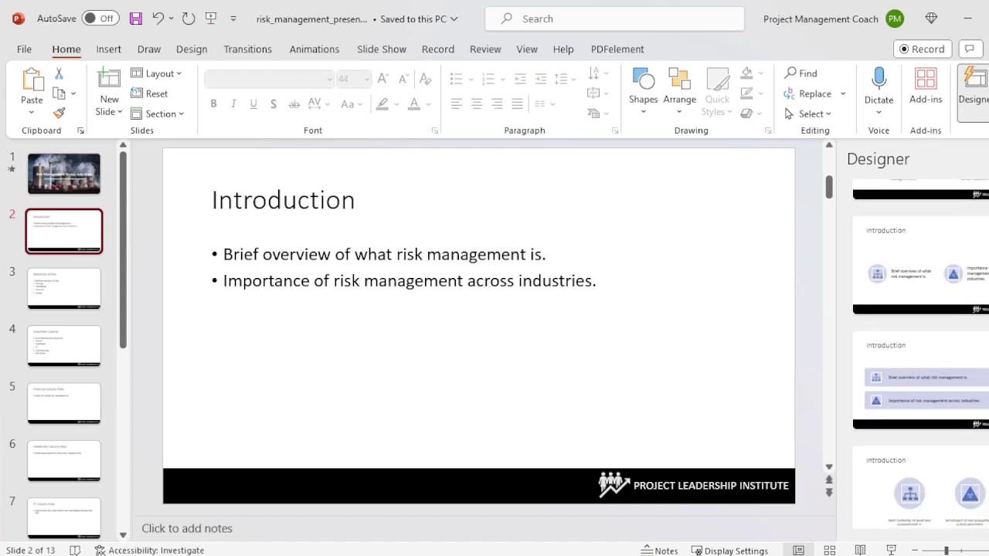
scroll(919, 347, "down", 1)
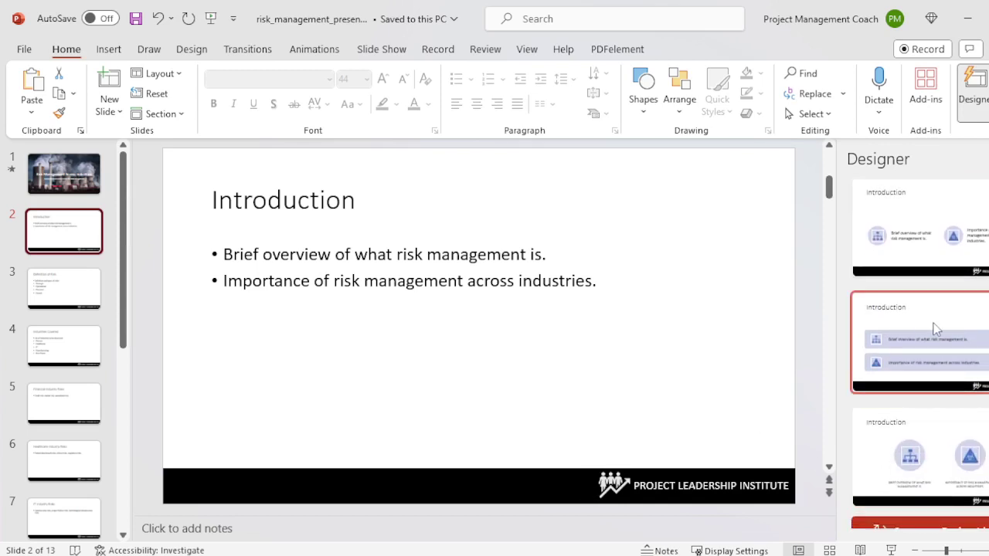
left_click(933, 327)
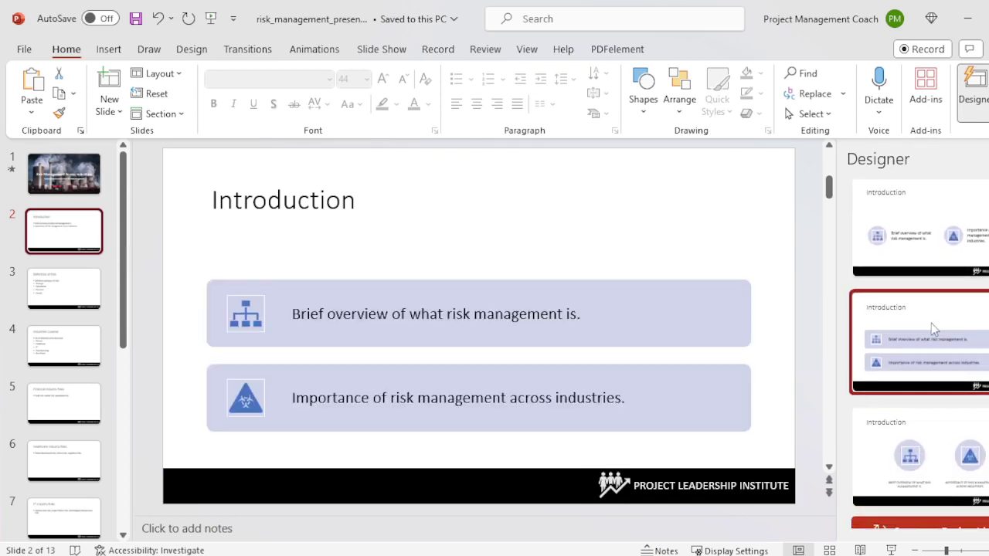
left_click(82, 289)
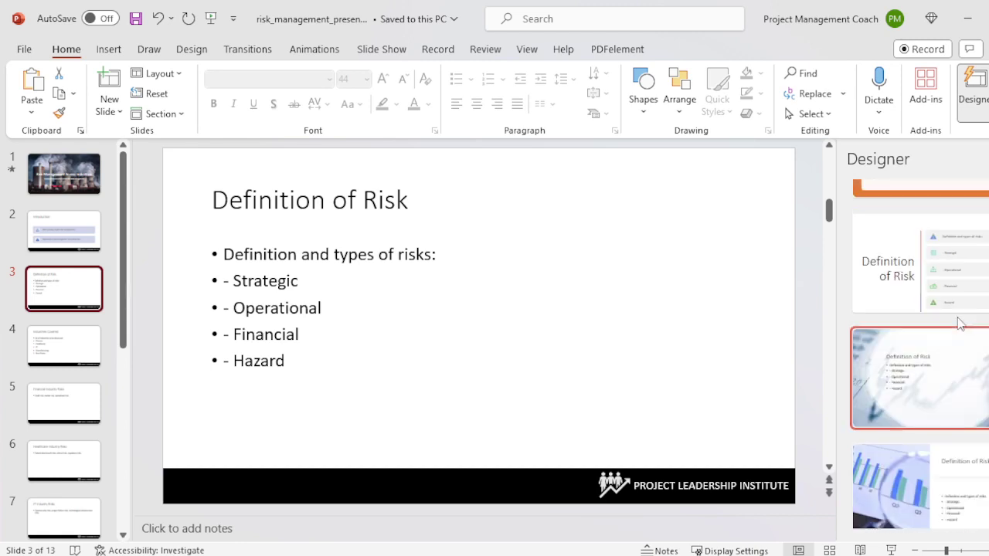
- Try the coloured-box Designer idea on Definition of Risk, then revert to plain bullets
scroll(958, 294, "down", 1)
scroll(961, 362, "down", 2)
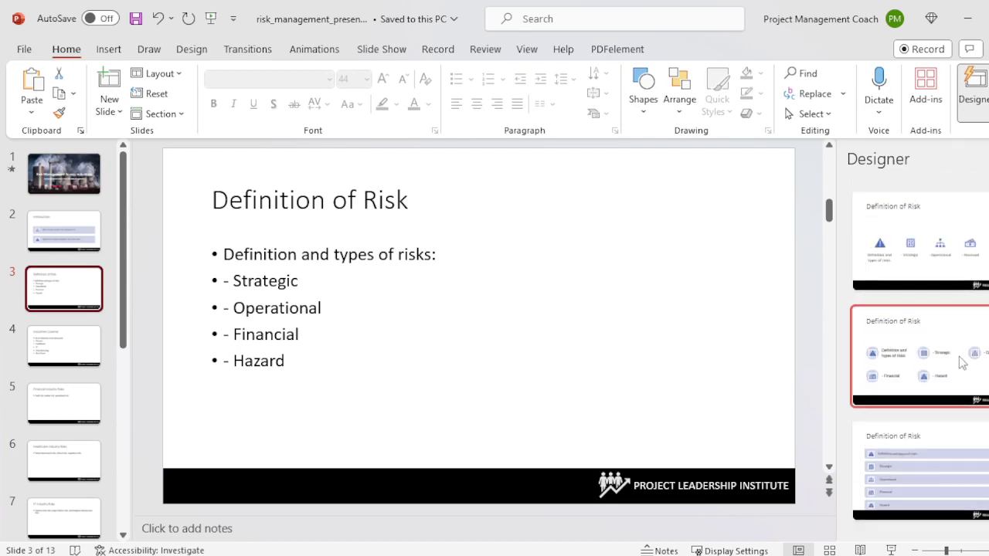
scroll(958, 347, "up", 2)
left_click(944, 337)
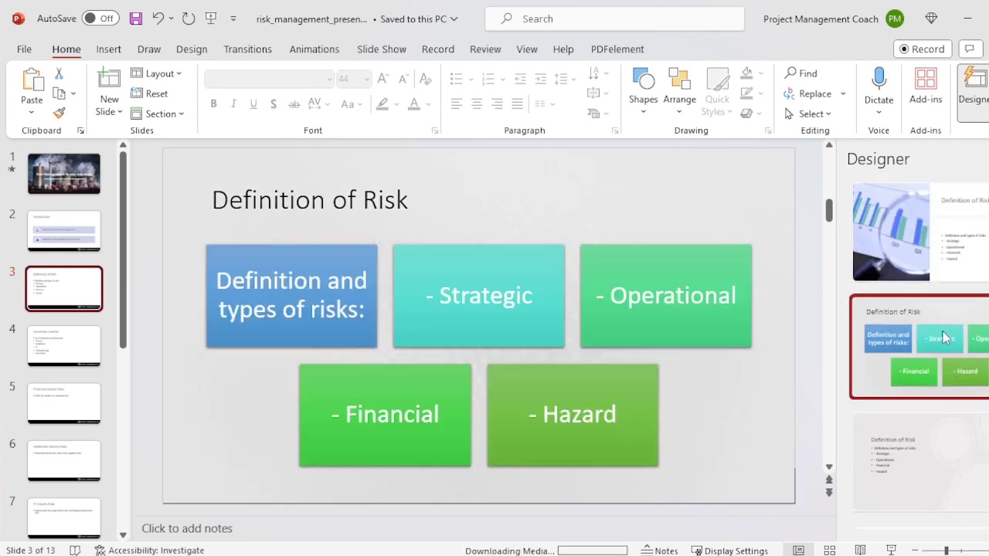
left_click(717, 296)
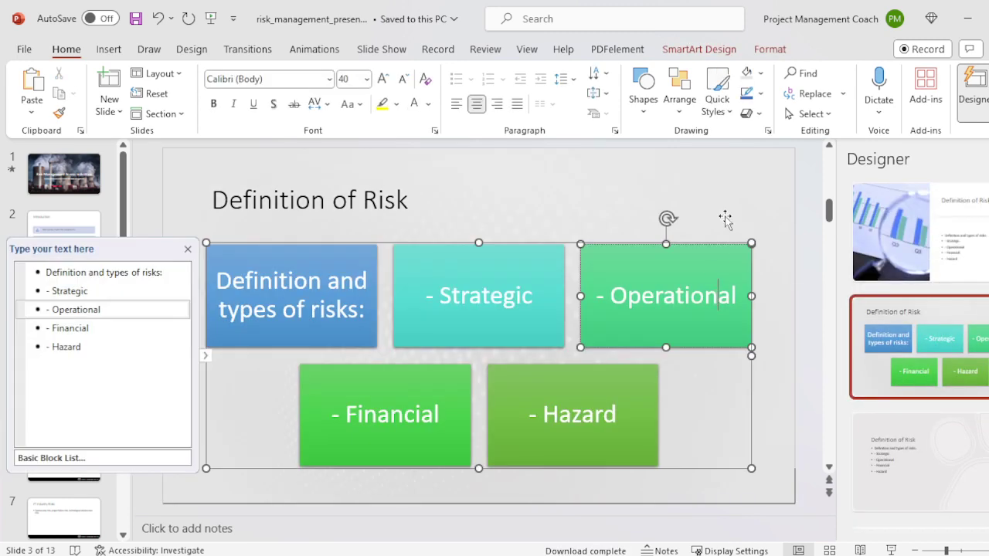
left_click(735, 242)
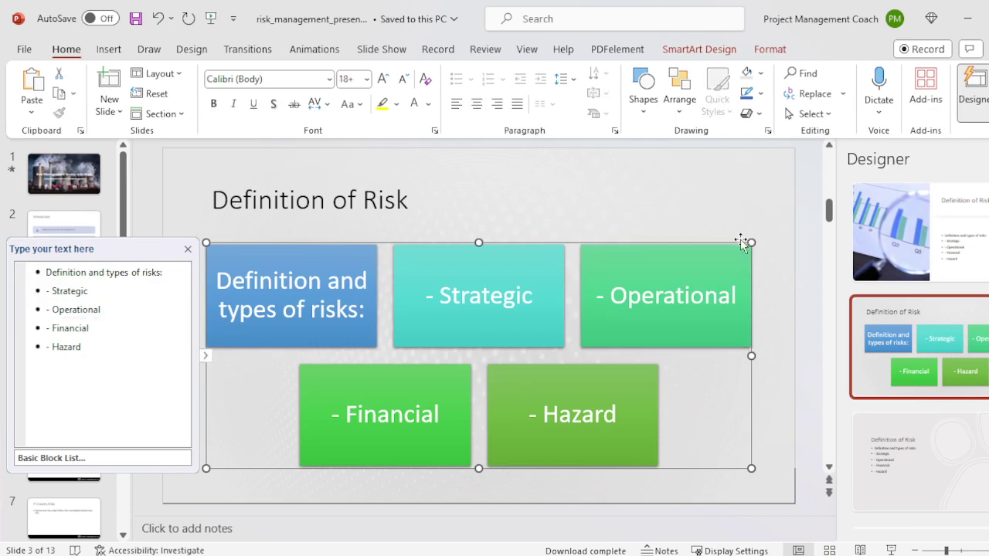
left_click_drag(739, 241, 649, 249)
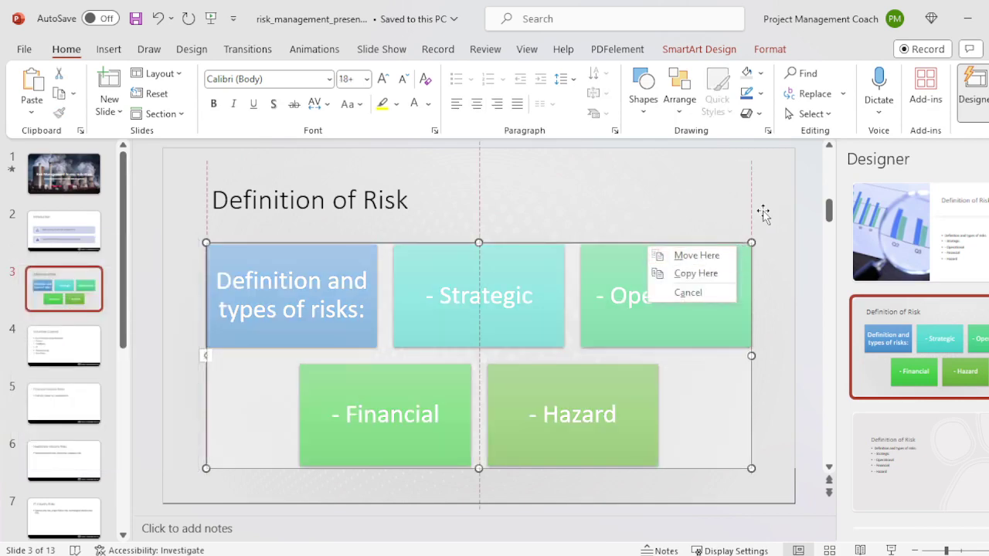
key("Escape")
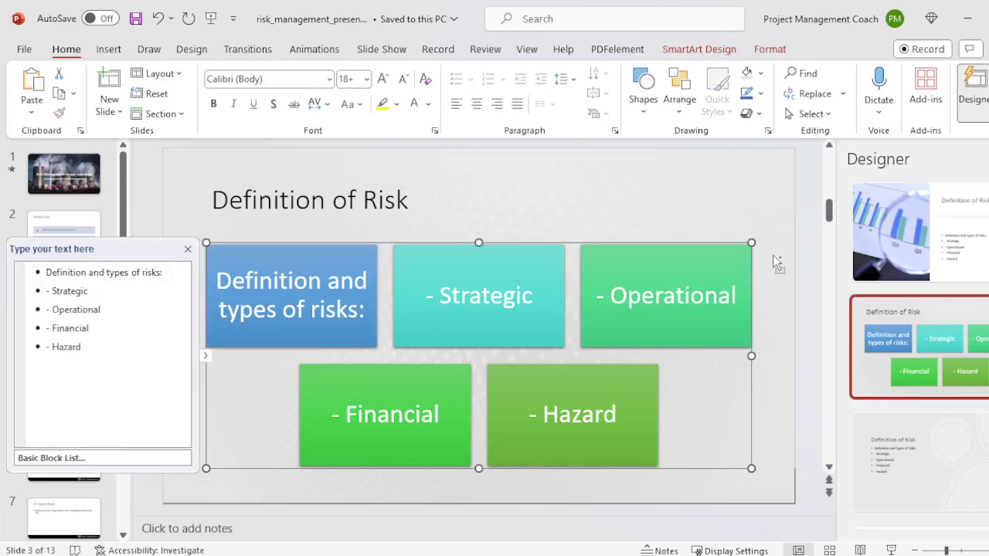
left_click(159, 19)
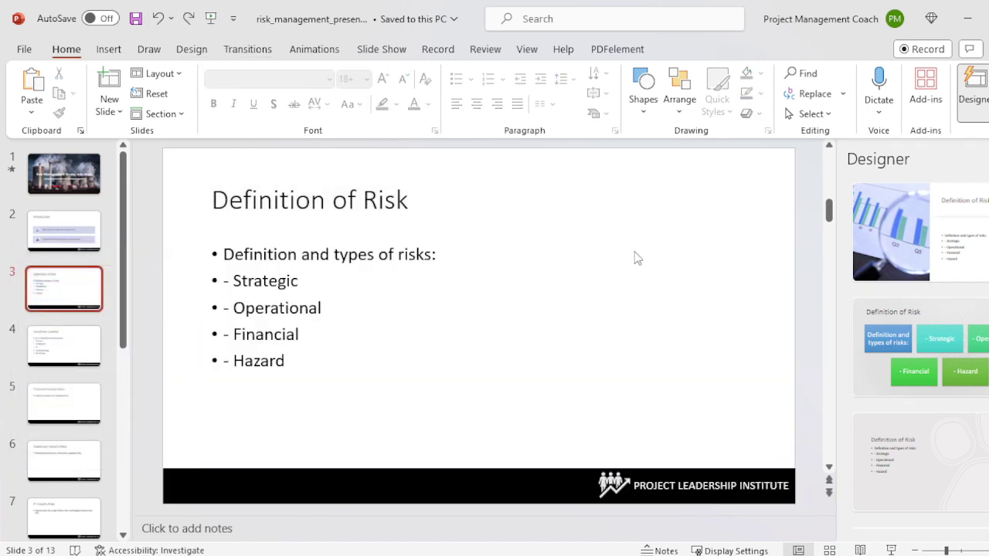
- Replace the icon-circle layout with the pasted Basic Block List, nudged up above the footer
scroll(911, 371, "down", 5)
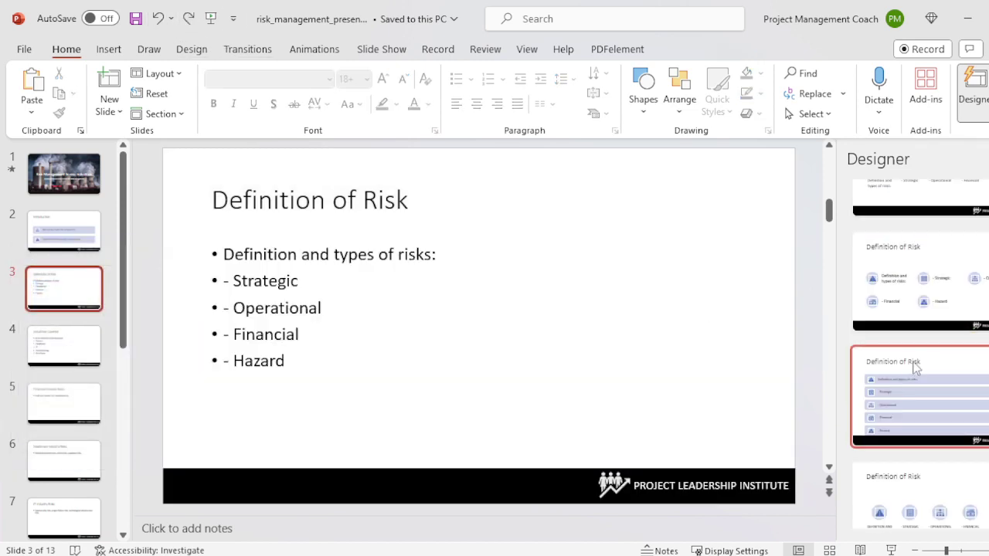
left_click(913, 306)
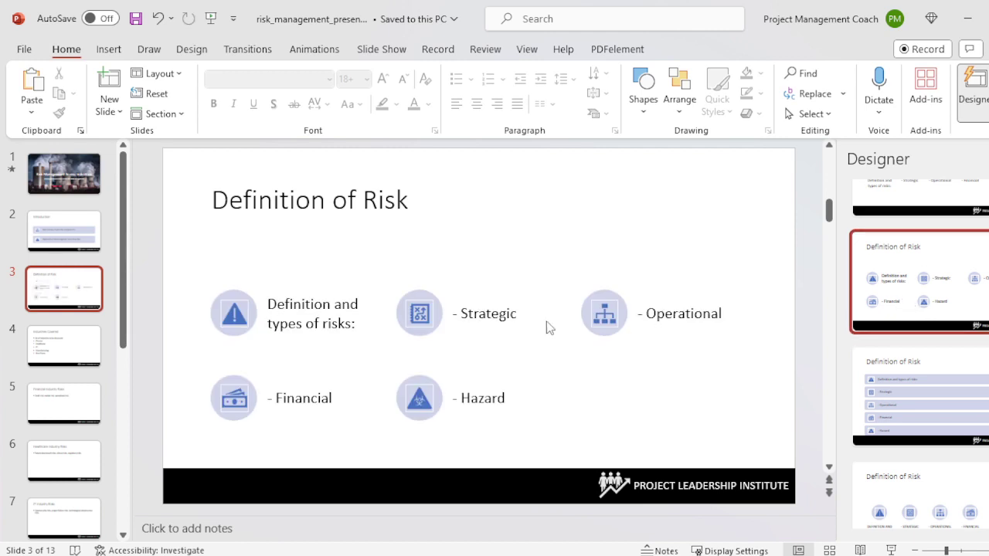
left_click(517, 287)
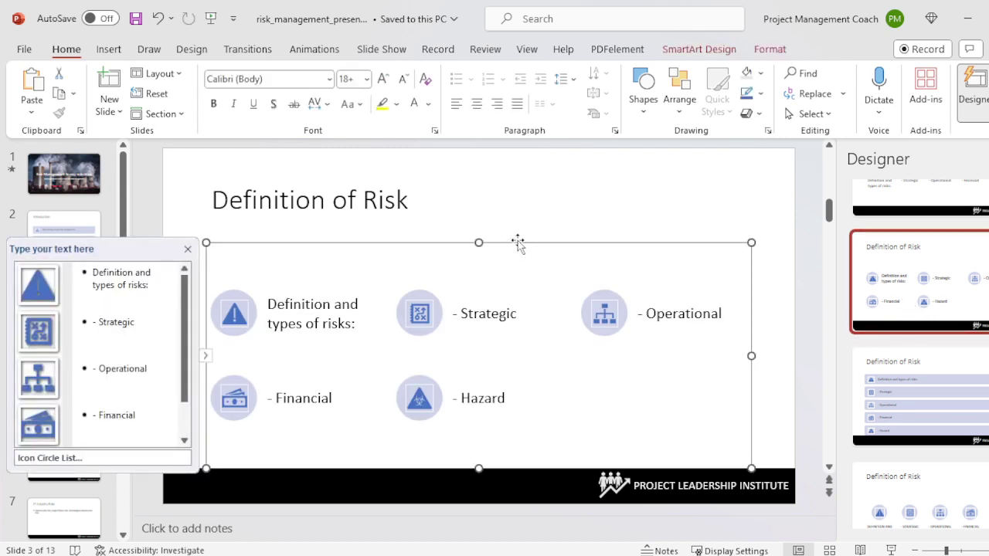
key("Delete")
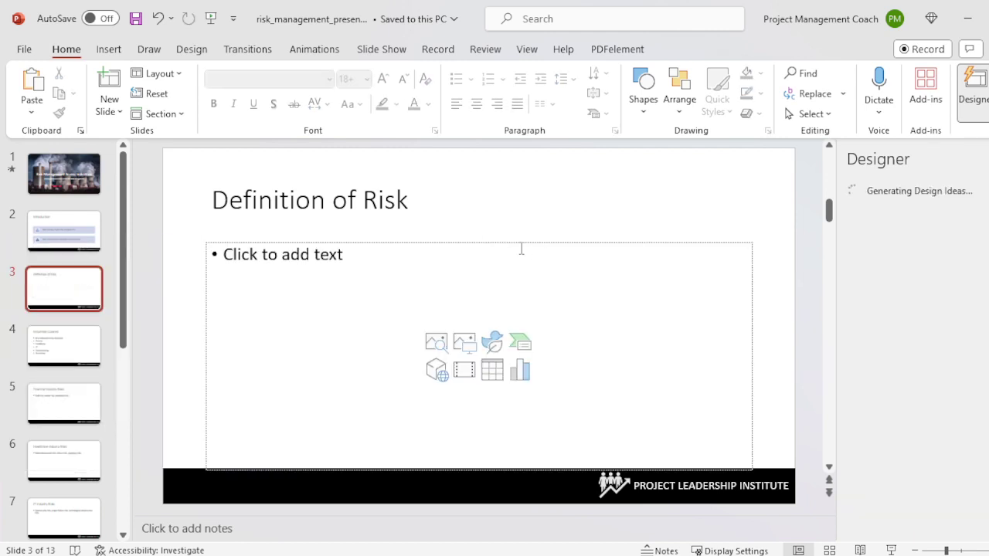
key("ctrl+v")
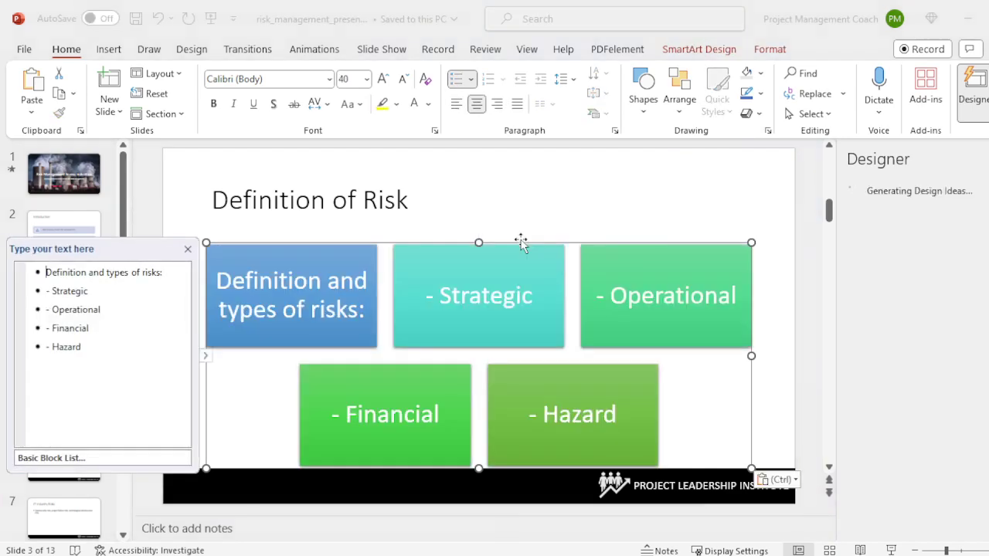
left_click_drag(525, 248, 528, 231)
left_click(788, 224)
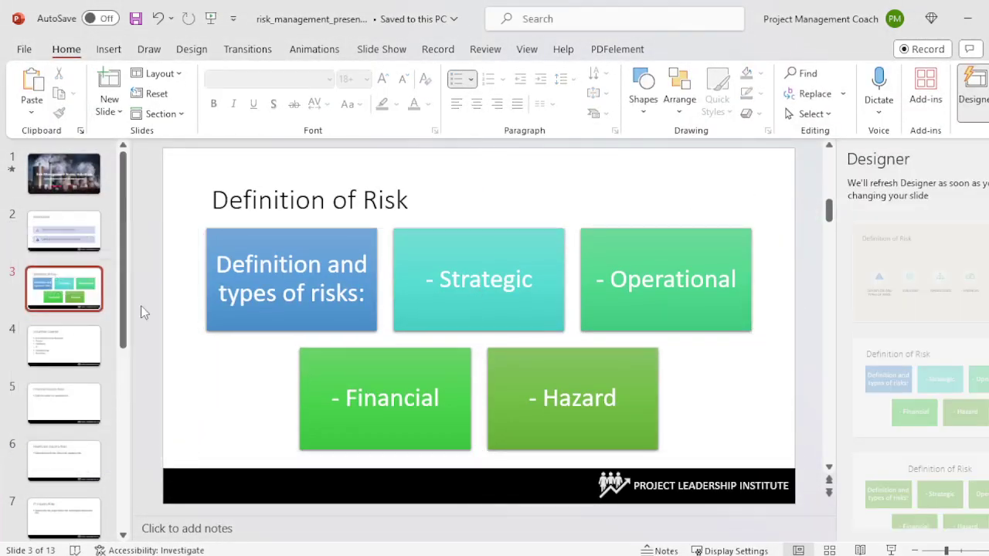
- Give Industries Covered a Designer layout with the building photo beside the bullets, keeping the footer
left_click(65, 344)
scroll(888, 328, "down", 10)
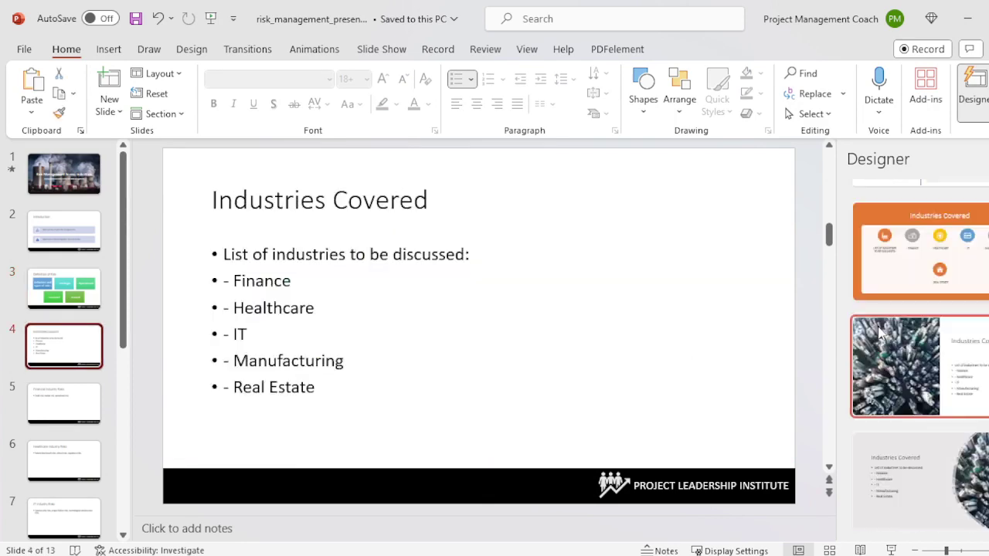
scroll(888, 328, "down", 6)
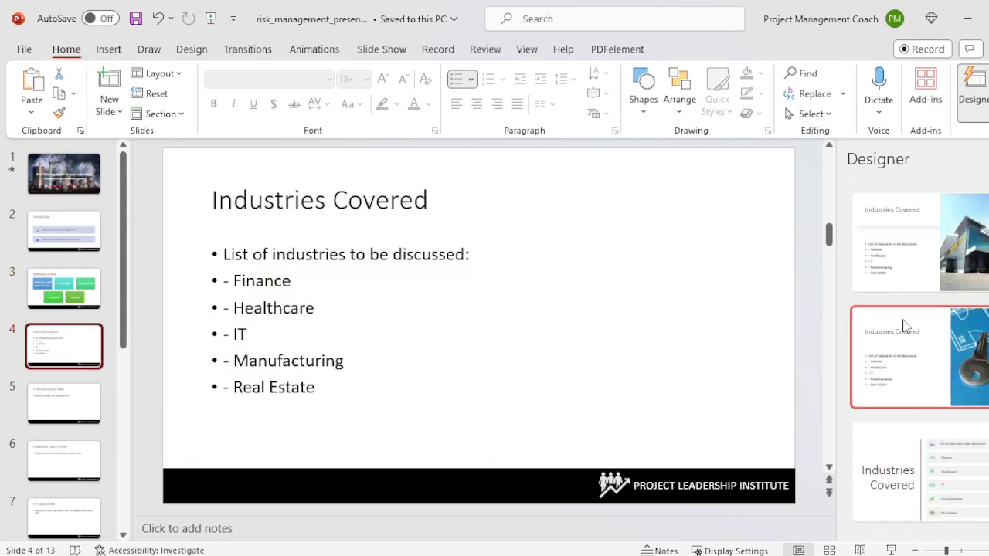
left_click(958, 258)
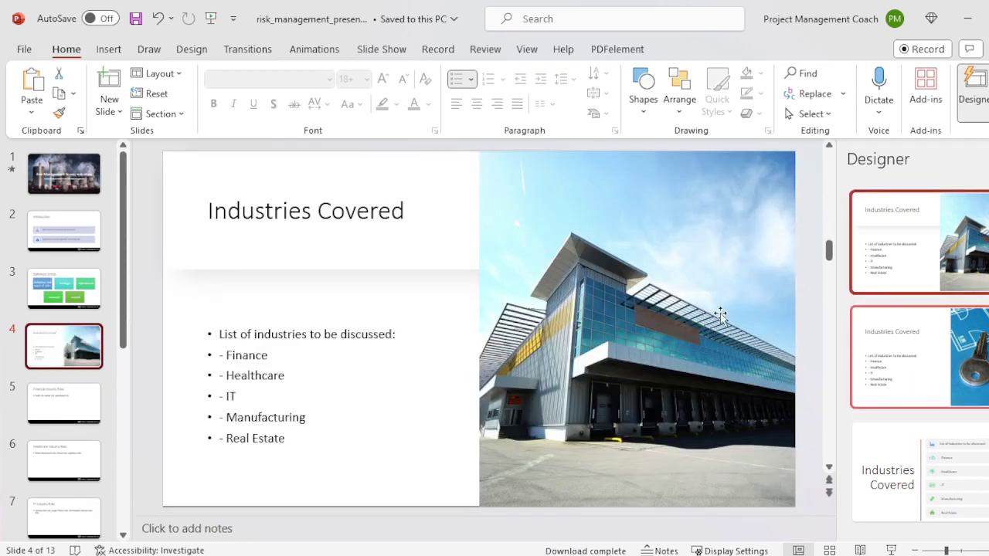
scroll(919, 355, "down", 10)
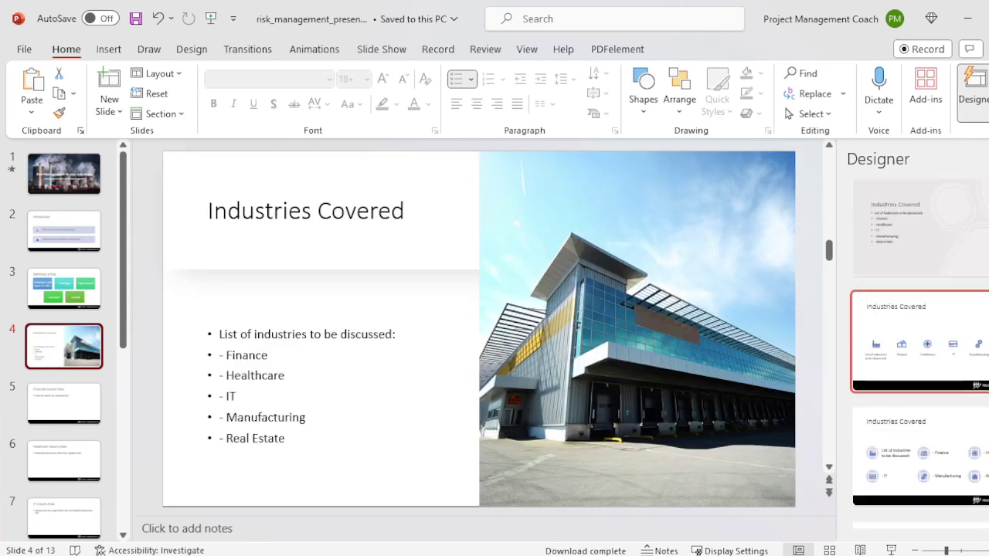
scroll(985, 353, "down", 3)
left_click(770, 273)
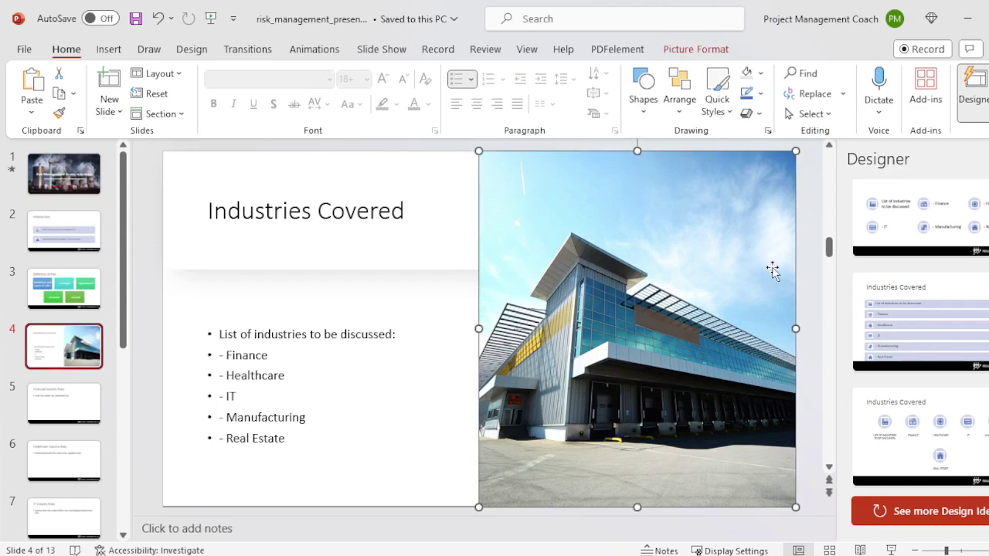
key("ctrl+z")
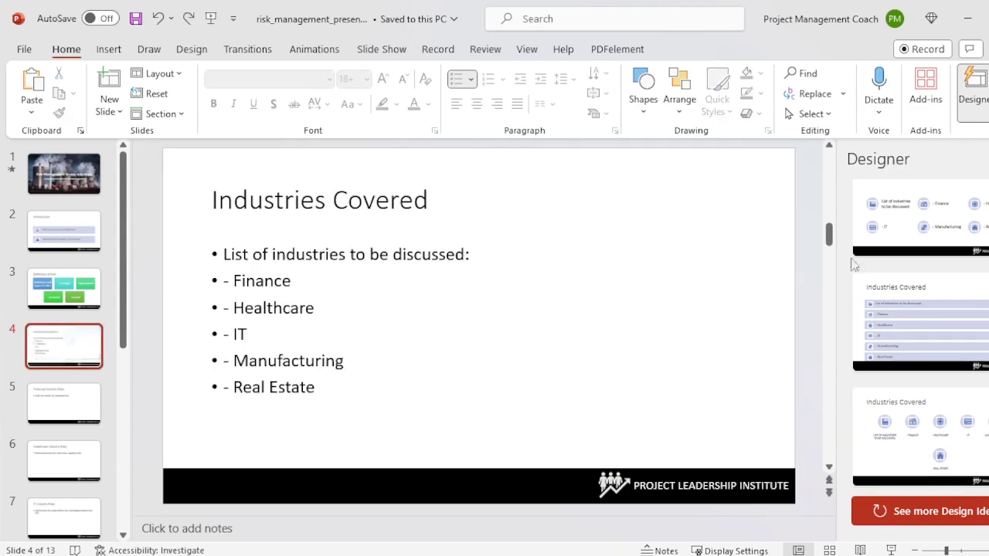
key("ctrl+y")
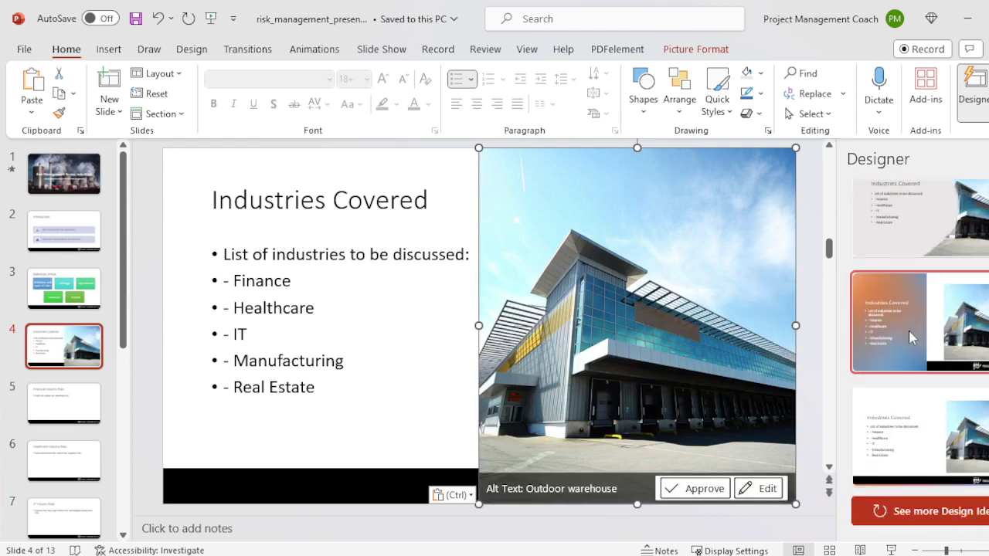
left_click(910, 434)
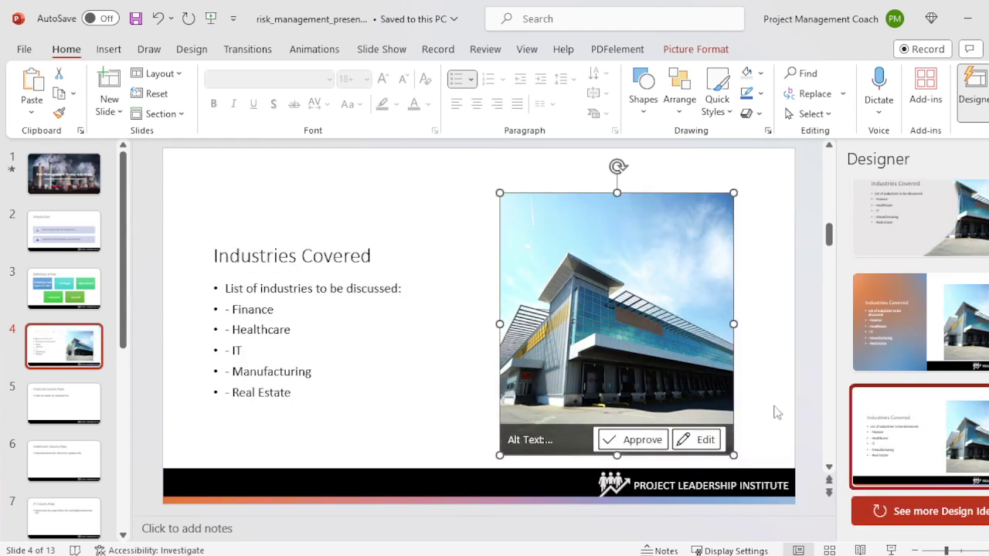
left_click(764, 381)
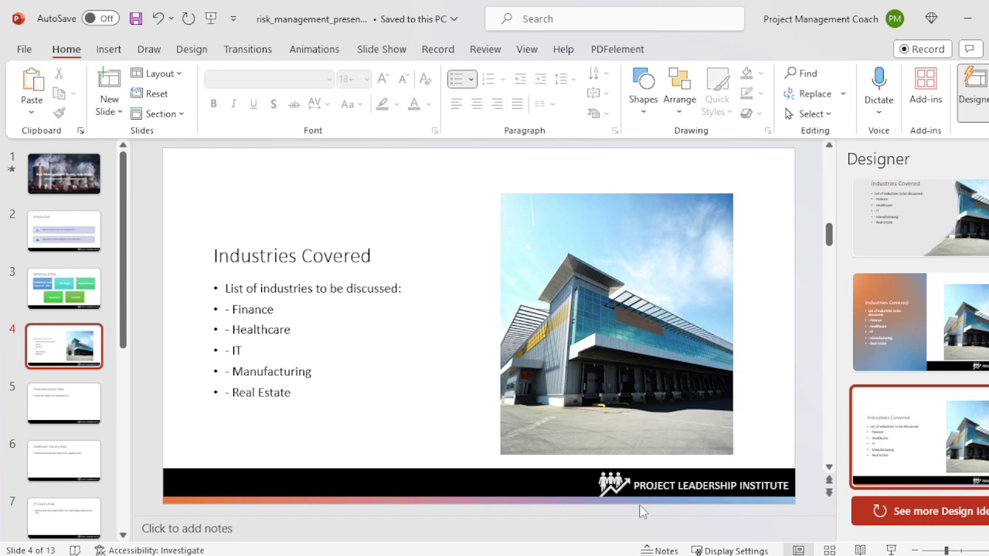
scroll(927, 436, "up", 1)
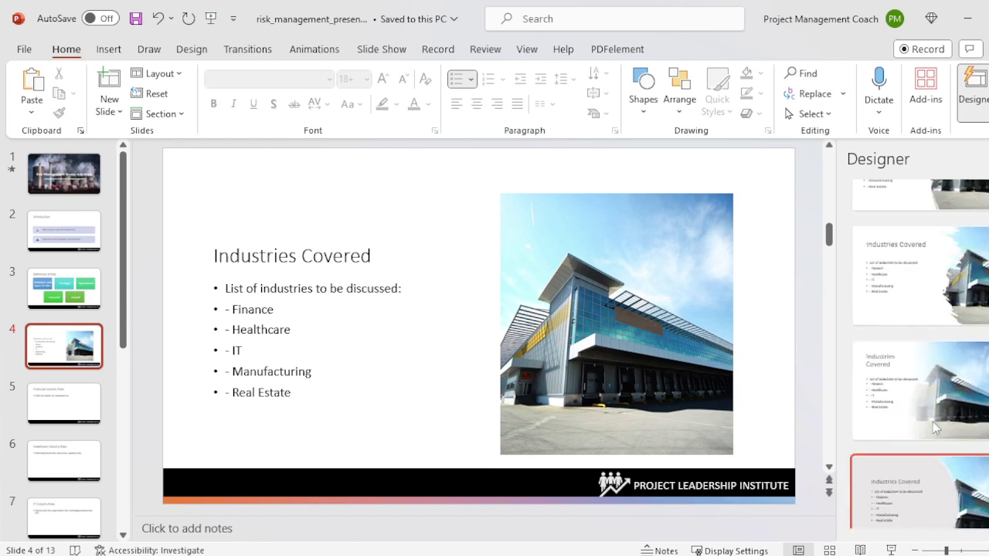
- Apply a stock-ticker photo design to Financial Industry Risks, then cut and re-paste the photo
left_click(89, 392)
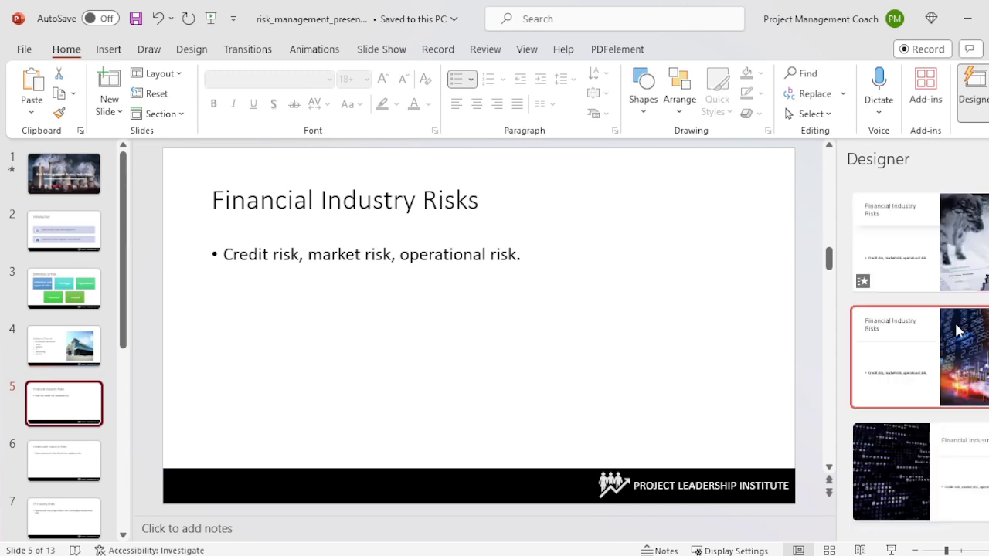
left_click(961, 334)
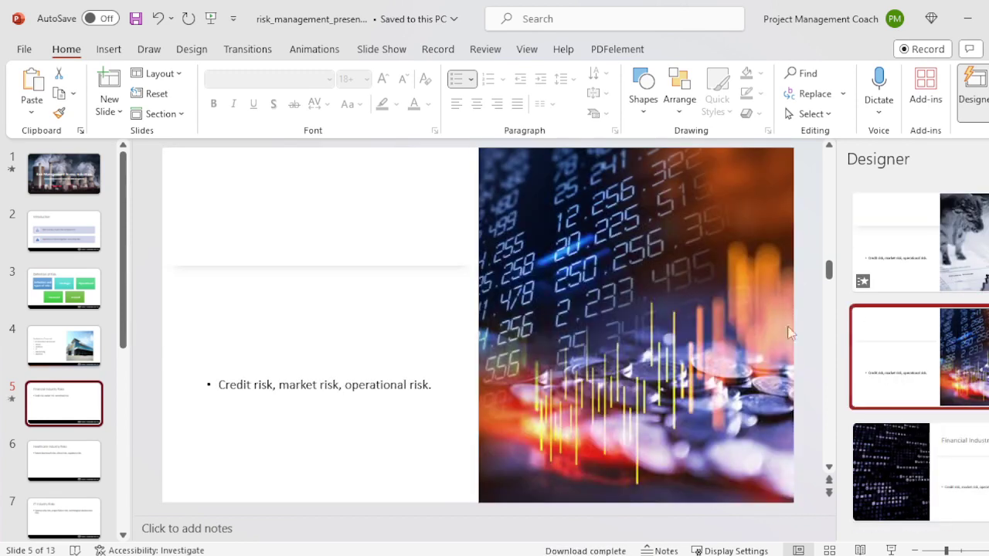
left_click(715, 266)
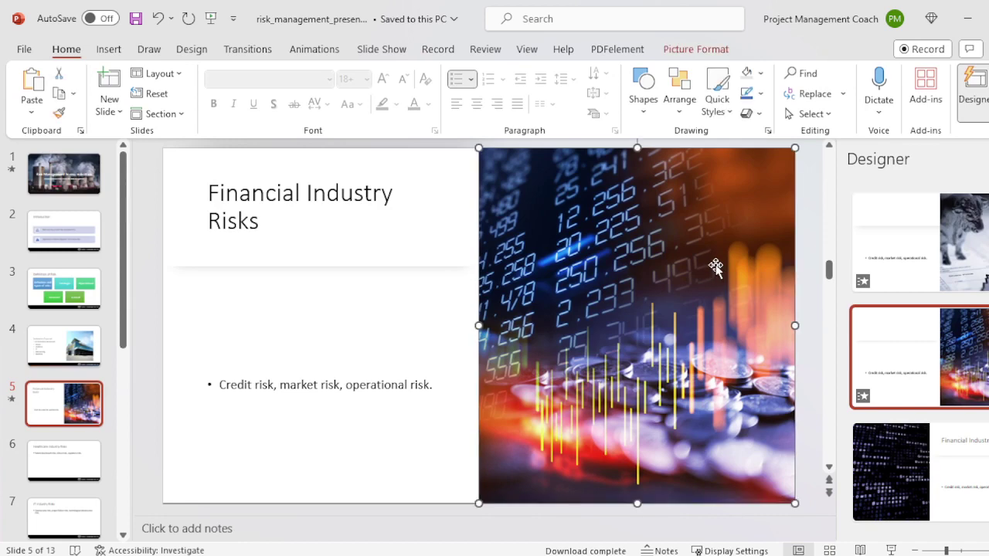
key("ctrl+z")
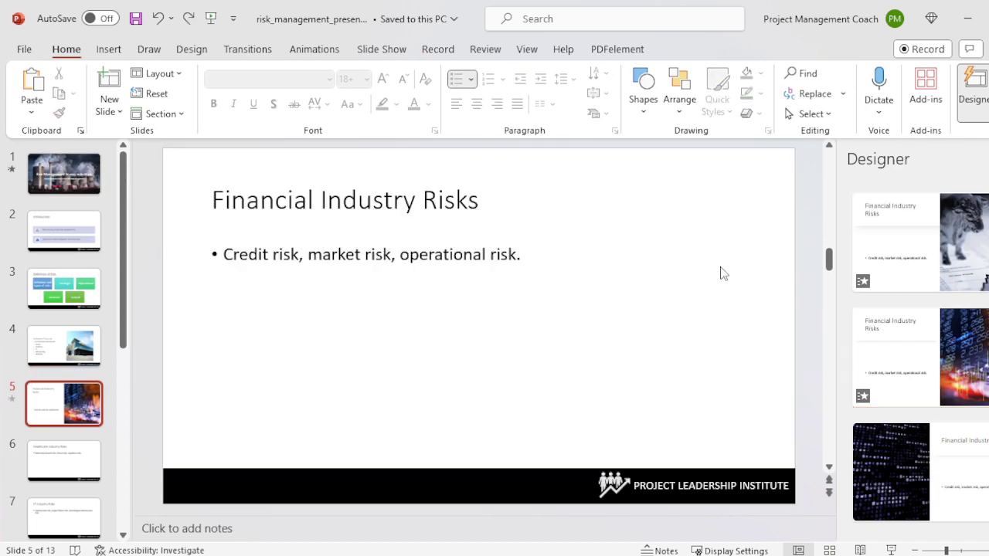
key("ctrl+v")
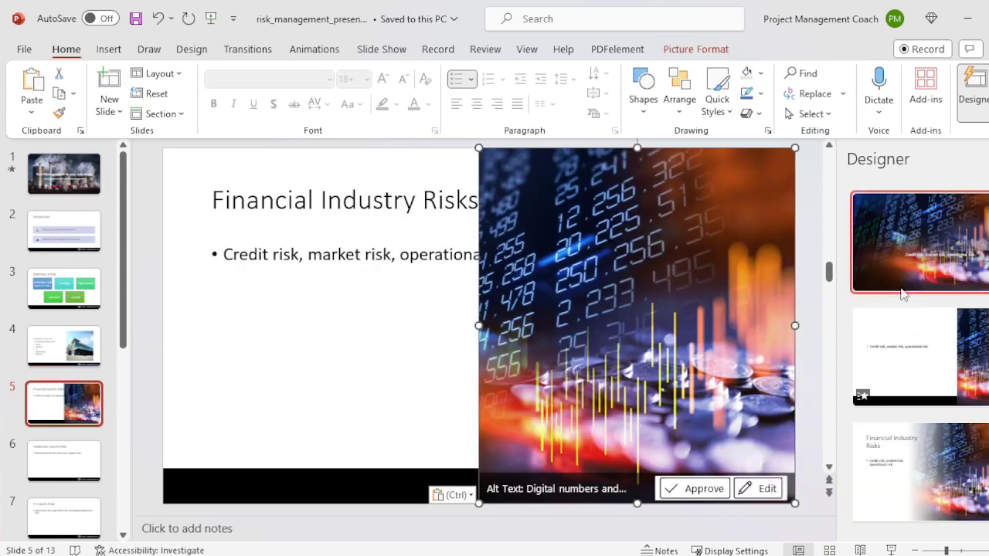
- Choose the photo-on-right design and shrink the photo so it sits above the footer
scroll(908, 313, "down", 3)
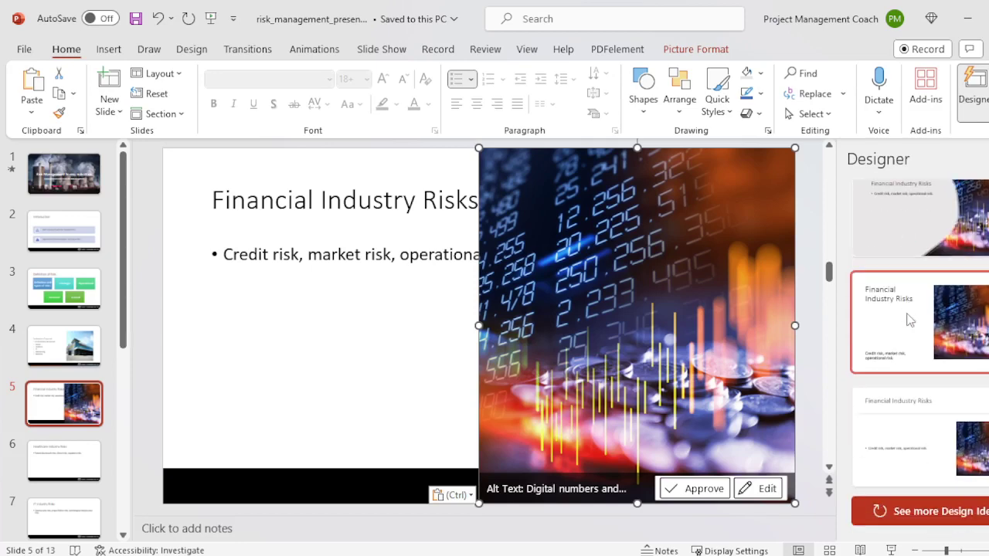
left_click(957, 300)
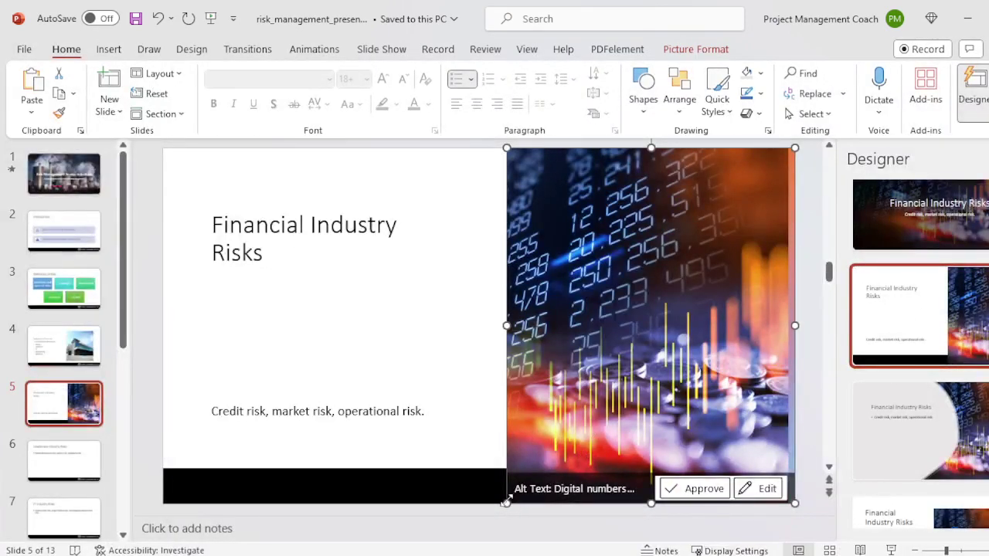
left_click_drag(506, 502, 549, 455)
left_click_drag(576, 410, 573, 379)
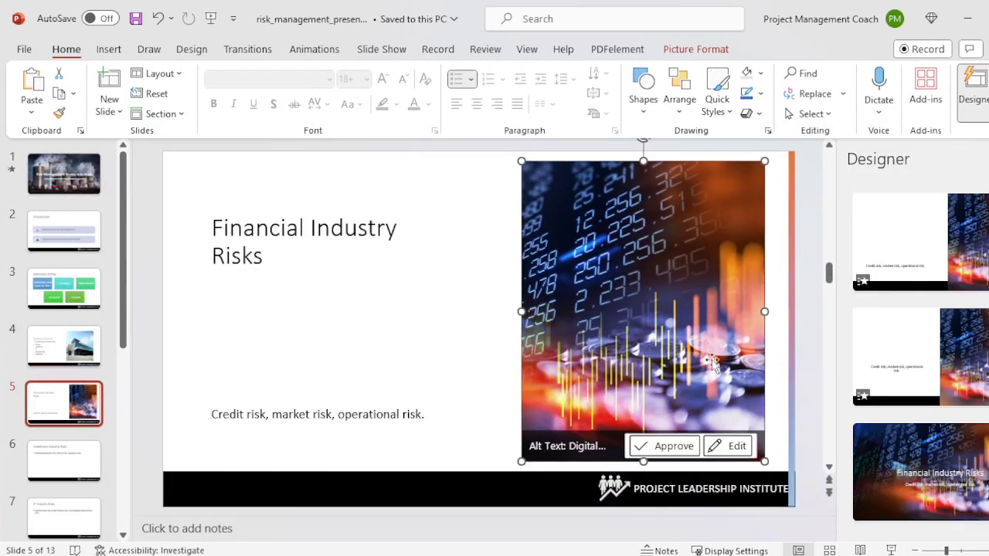
left_click(154, 161)
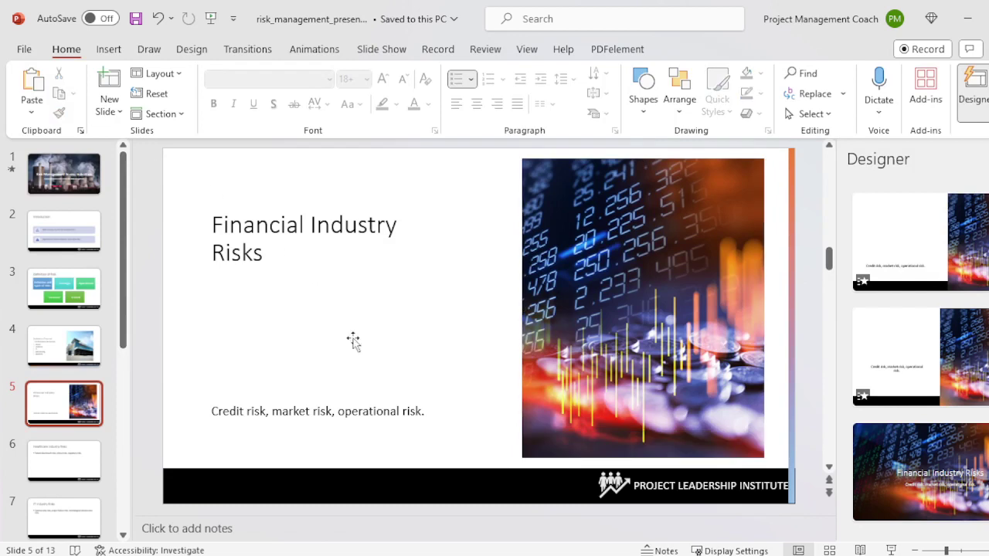
- Replace the domino design on Healthcare Industry Risks with a digital-numbers photo top banner
scroll(841, 381, "down", 4)
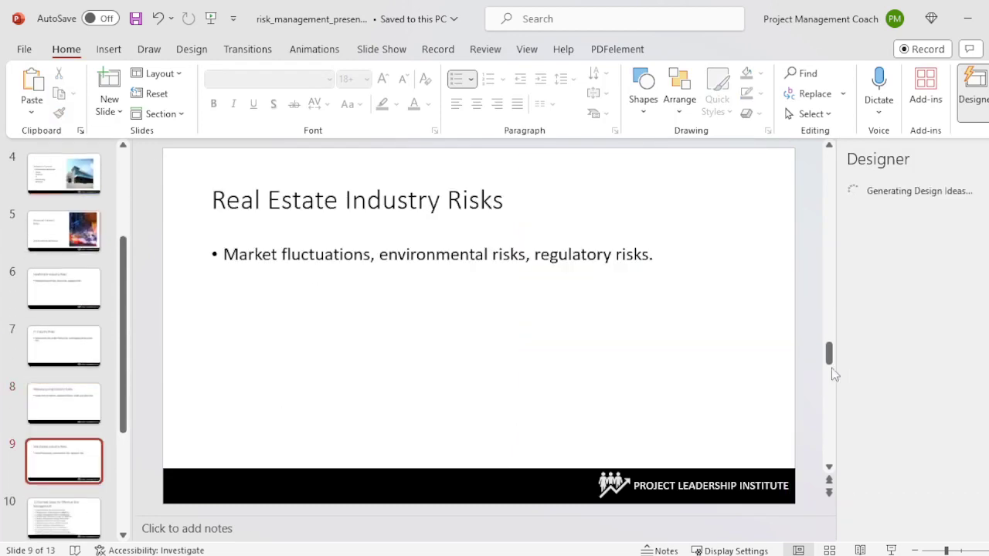
left_click(66, 292)
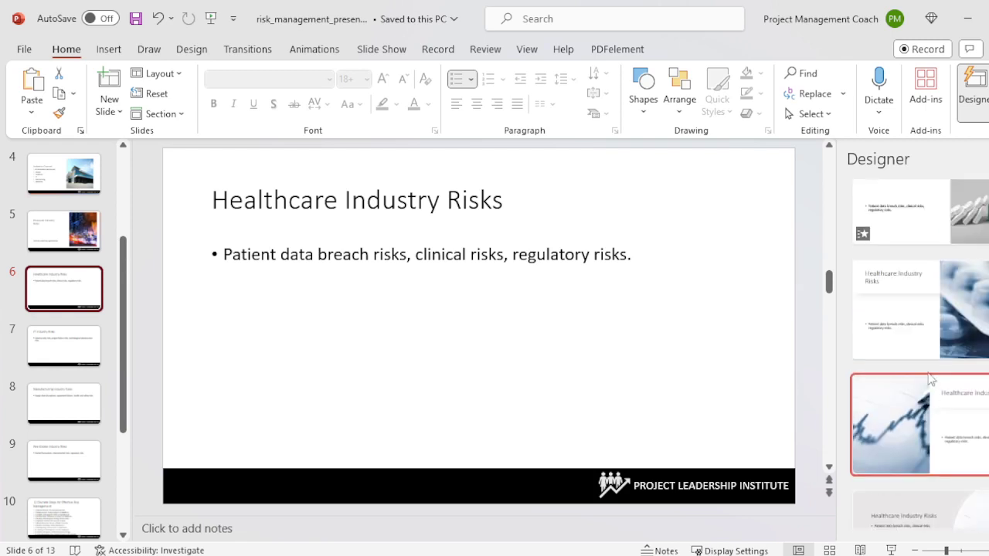
left_click(911, 270)
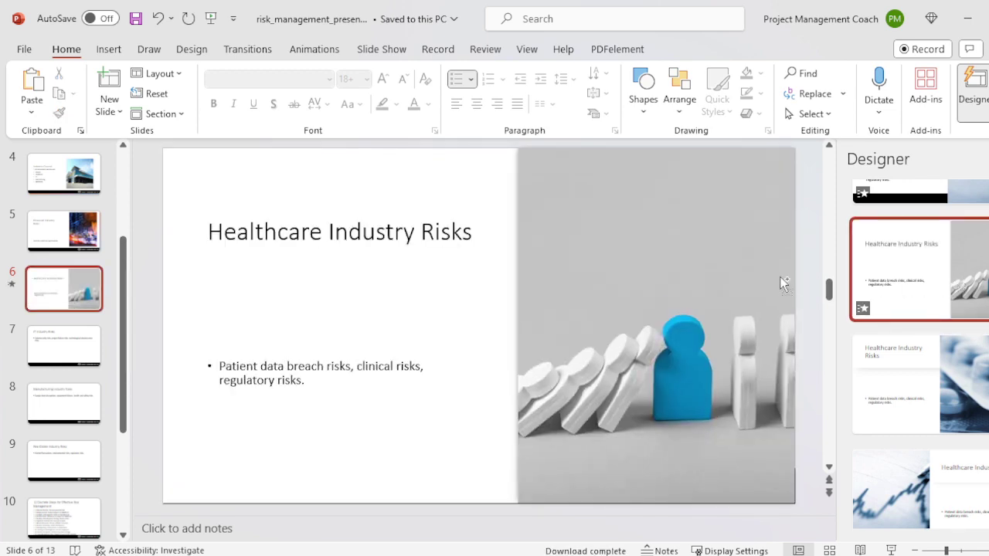
key("ctrl+z")
key("ctrl+v")
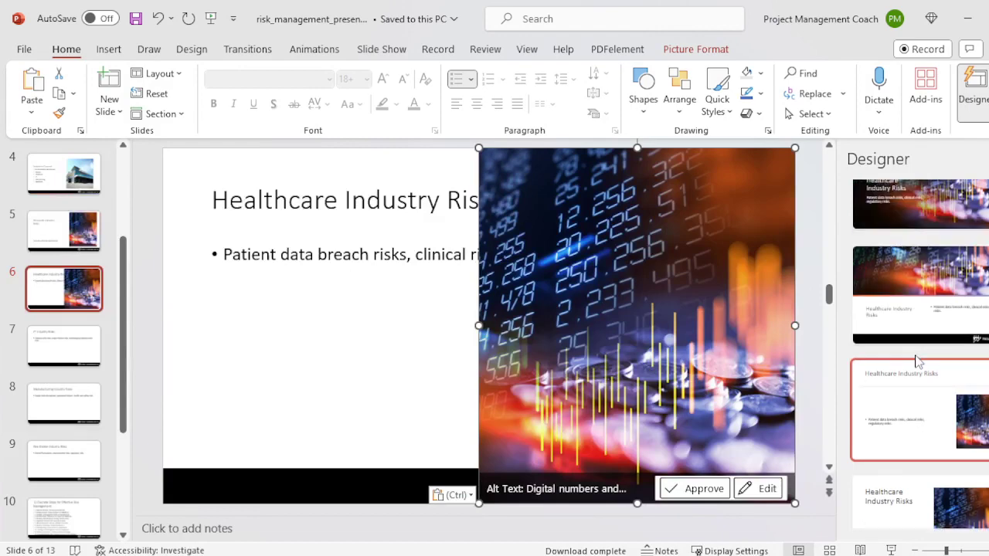
left_click(920, 295)
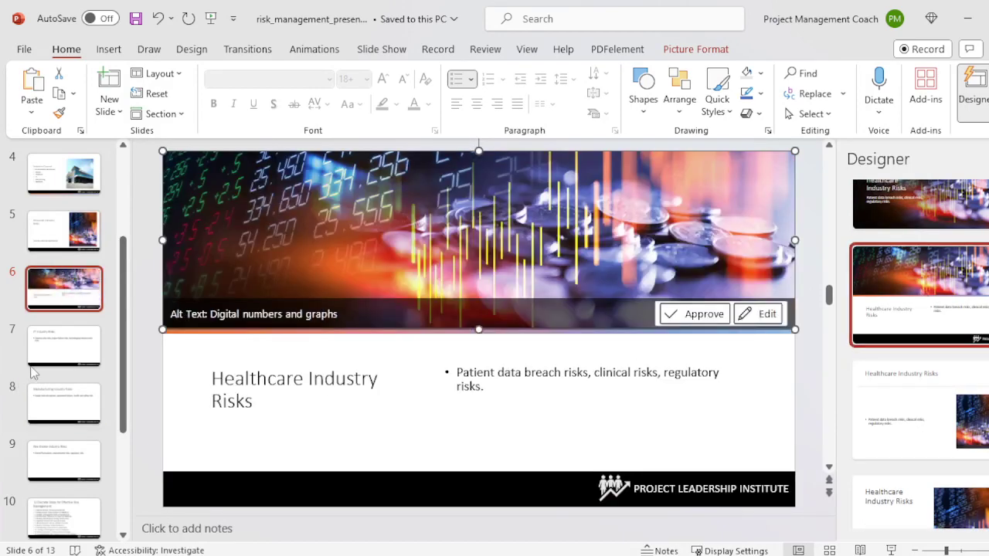
left_click(60, 344)
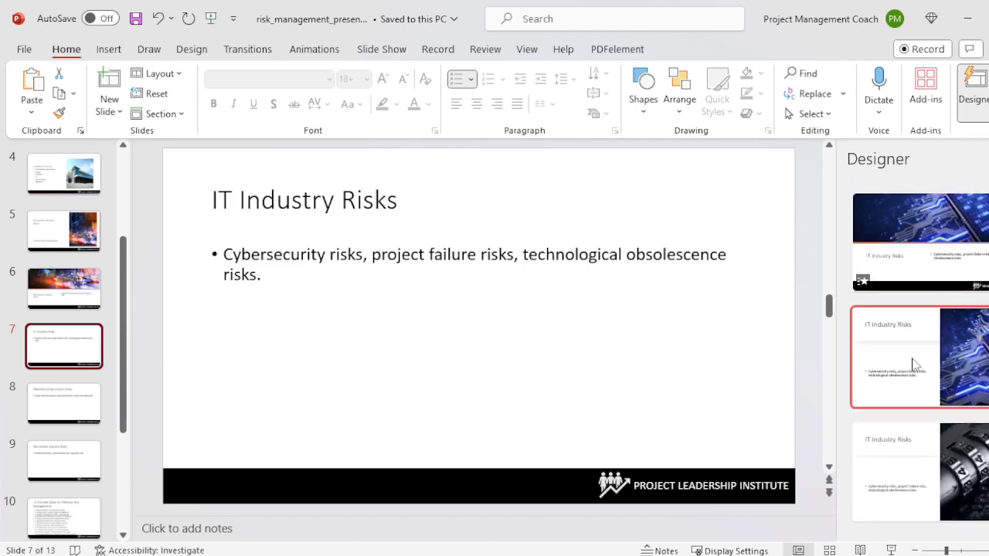
- Apply the circuit-board banner idea to IT Industry Risks and compare it with the Healthcare slide
left_click(932, 241)
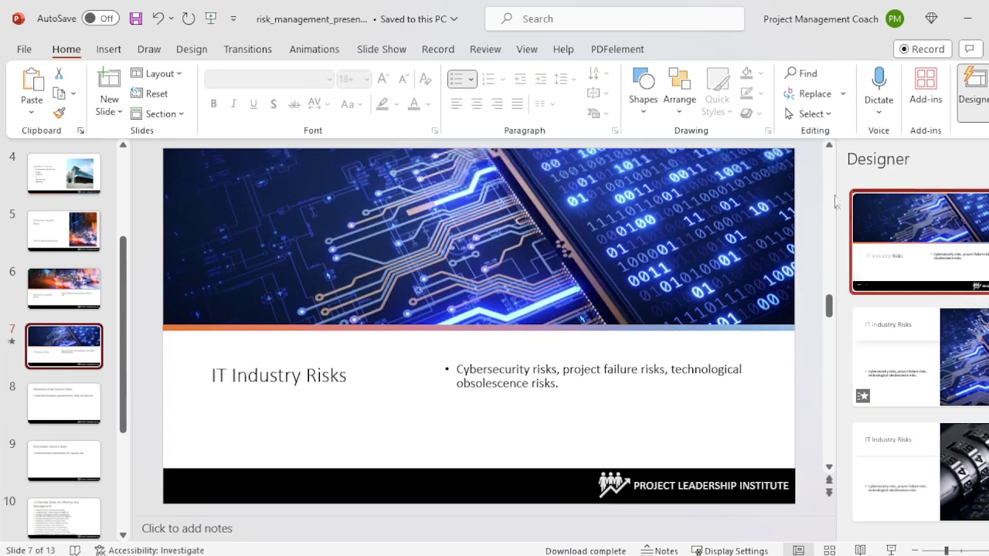
left_click(67, 298)
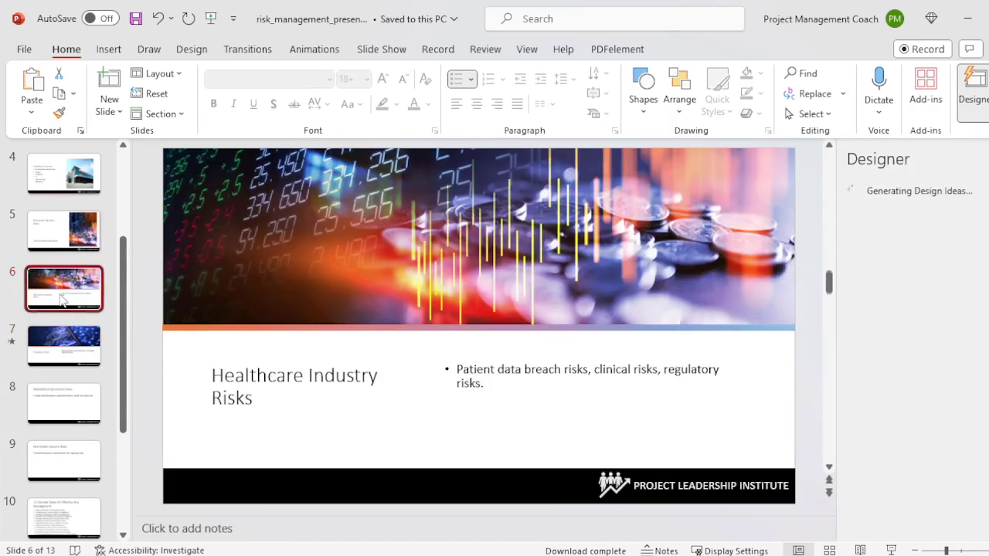
left_click(81, 345)
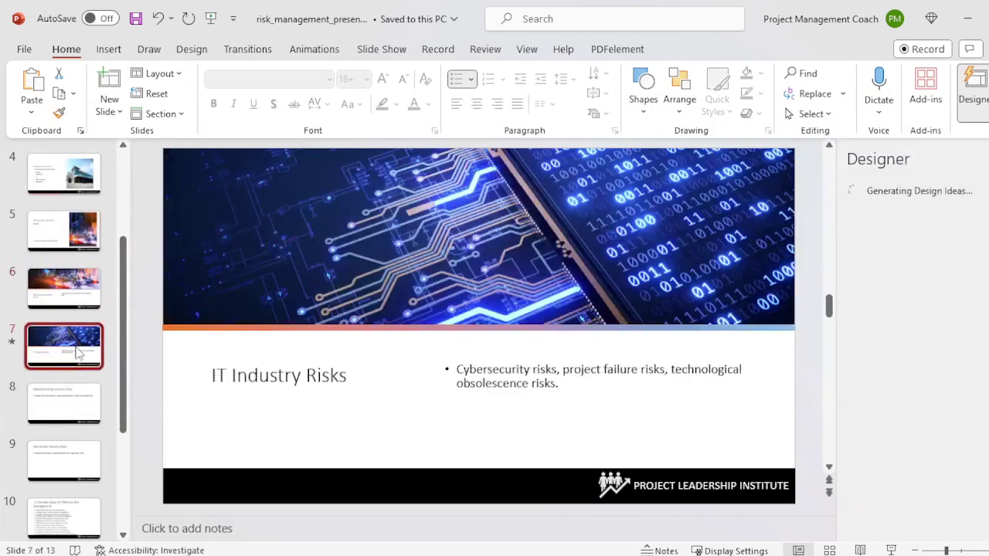
left_click(67, 297)
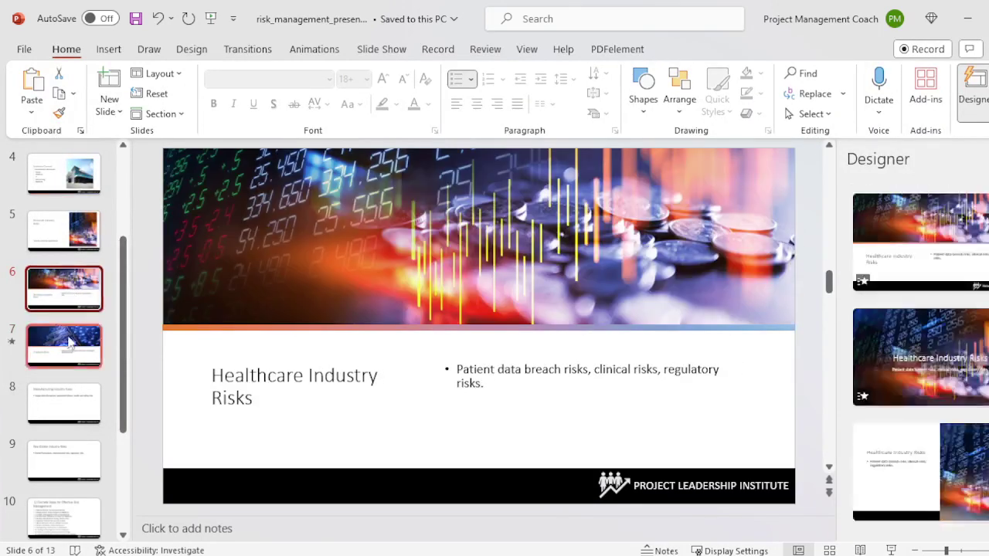
left_click(67, 343)
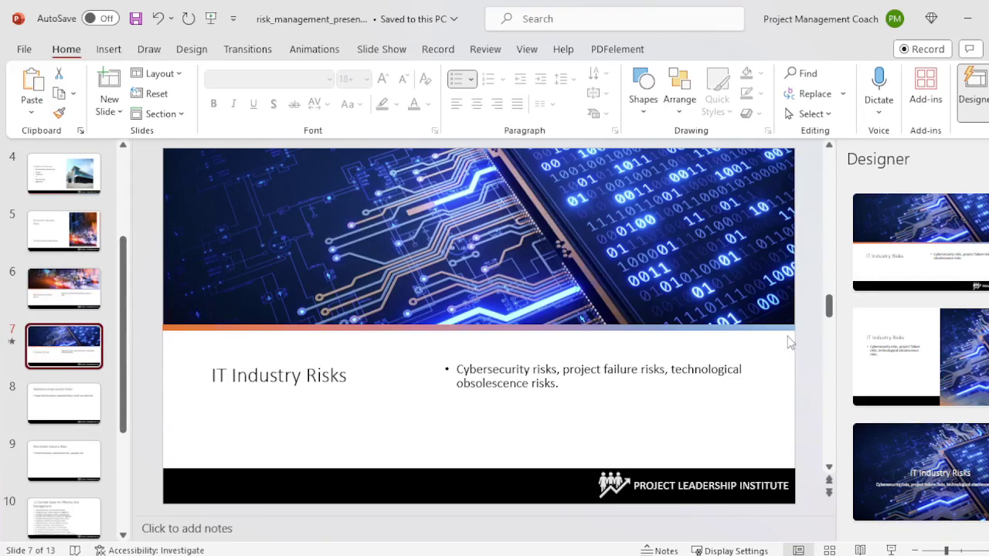
left_click(65, 290)
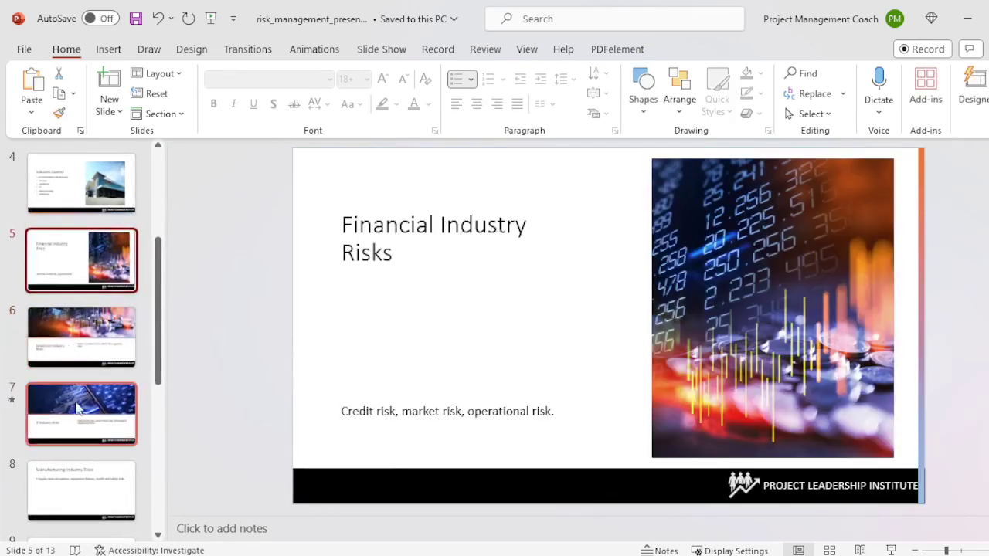
left_click(82, 404)
scroll(93, 396, "down", 1)
- Give slide 8, Manufacturing Industry Risks, the robot-arm Designer layout, then advance to slide 9
scroll(93, 397, "down", 2)
left_click(71, 267)
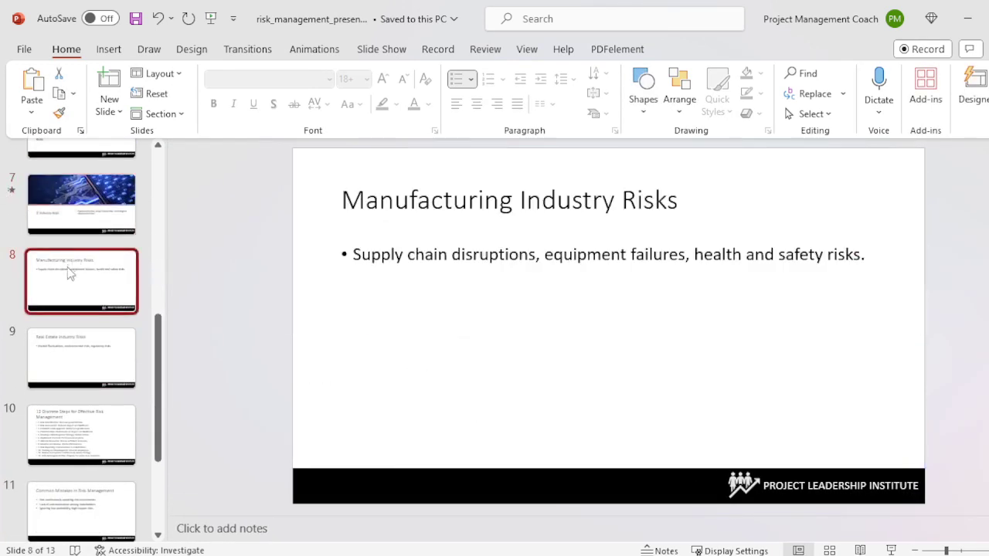
left_click(967, 87)
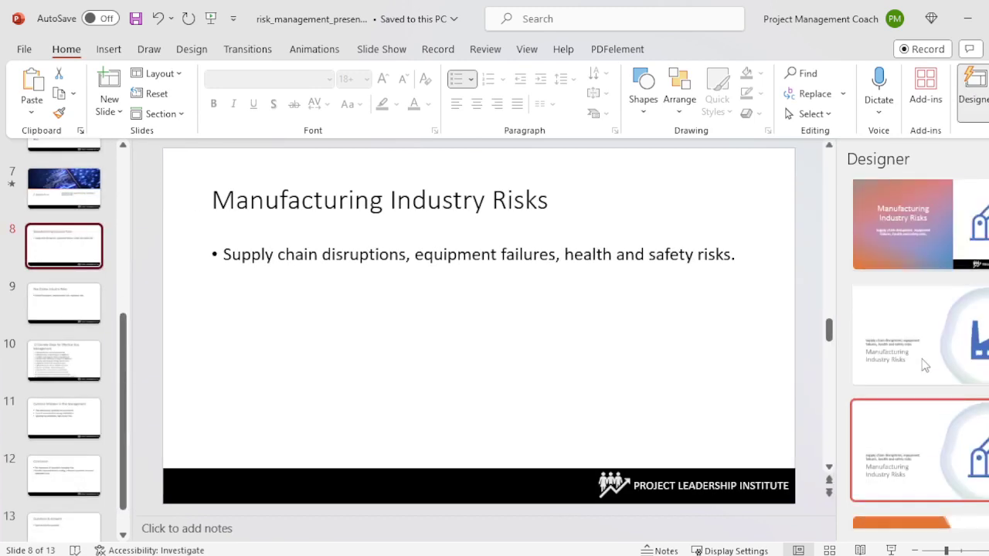
left_click(943, 228)
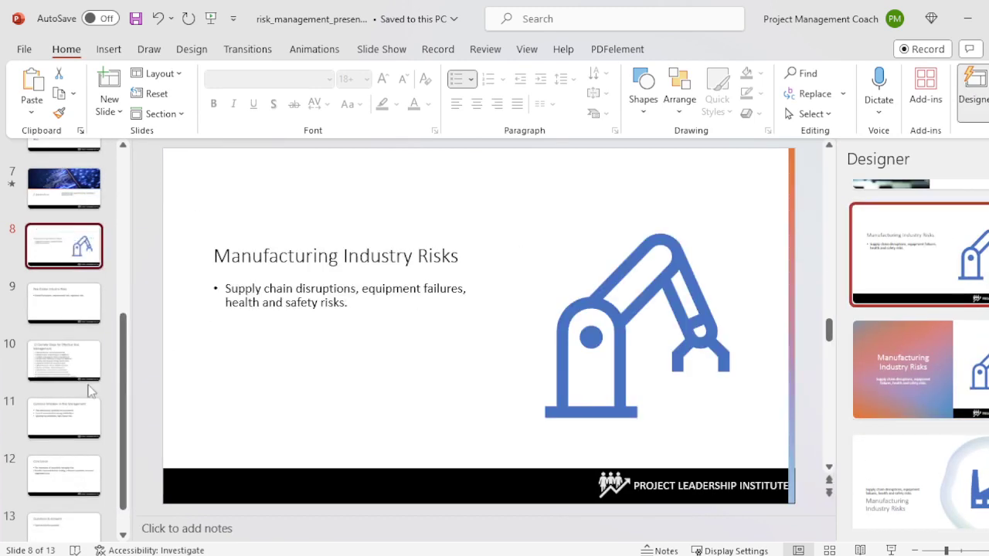
key("Page_Down")
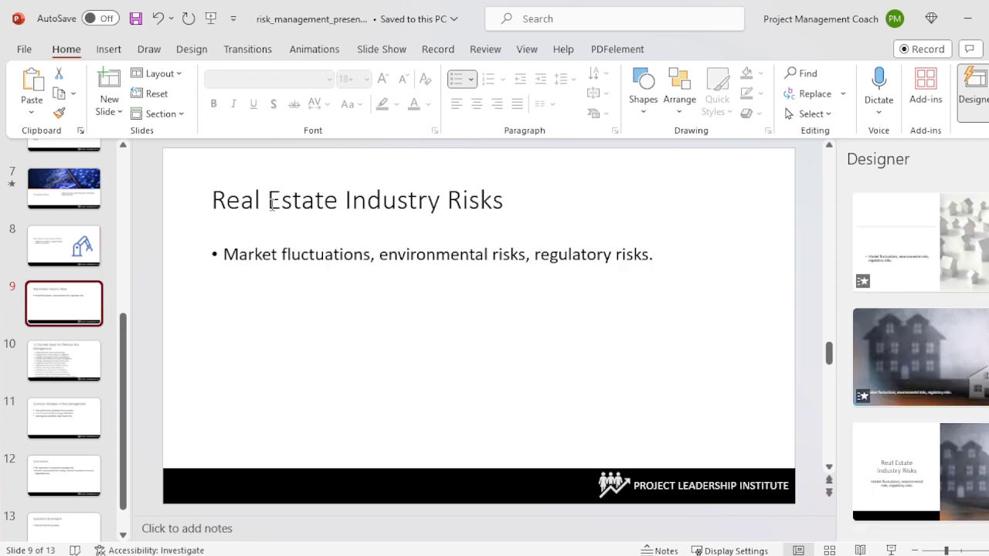
- Insert handshake and colleagues-at-desk stock photos found by searching BUSINESS
left_click(102, 50)
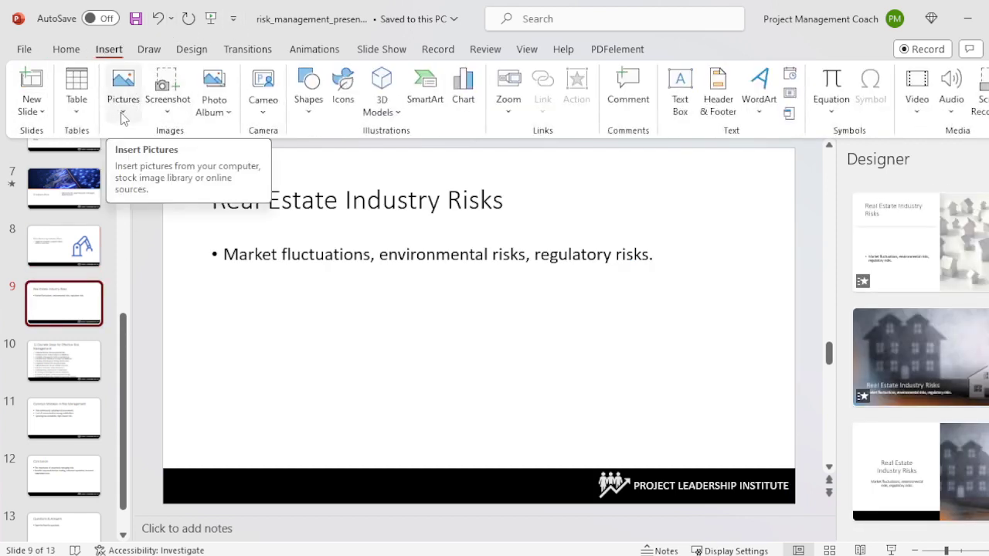
left_click(115, 85)
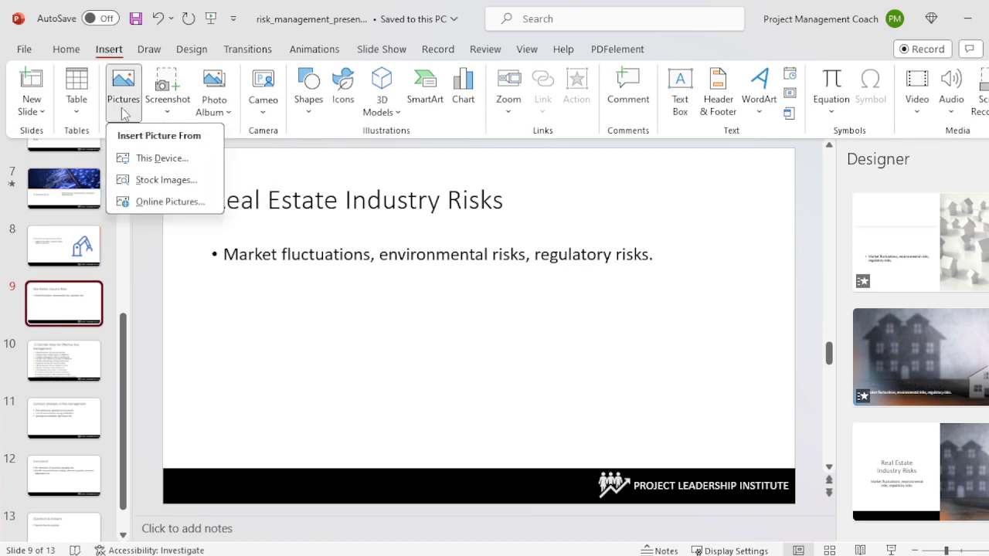
left_click(157, 190)
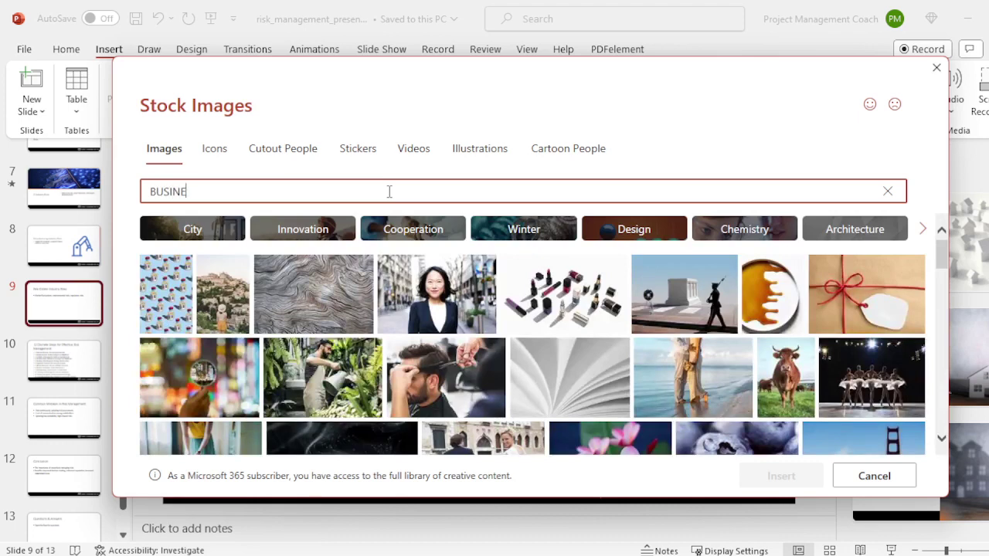
type("BUSINESS")
key("Return")
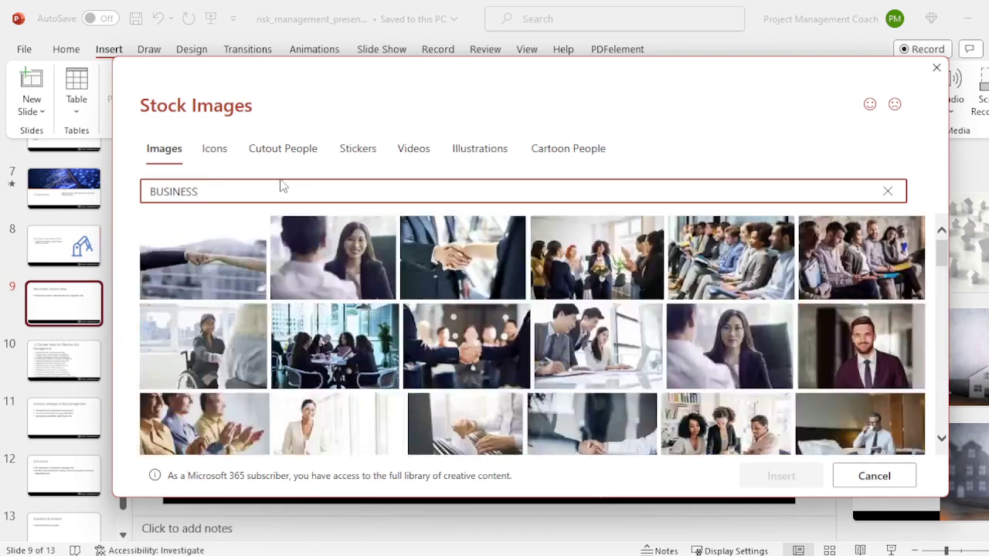
left_click(459, 284)
left_click(468, 341)
left_click(620, 350)
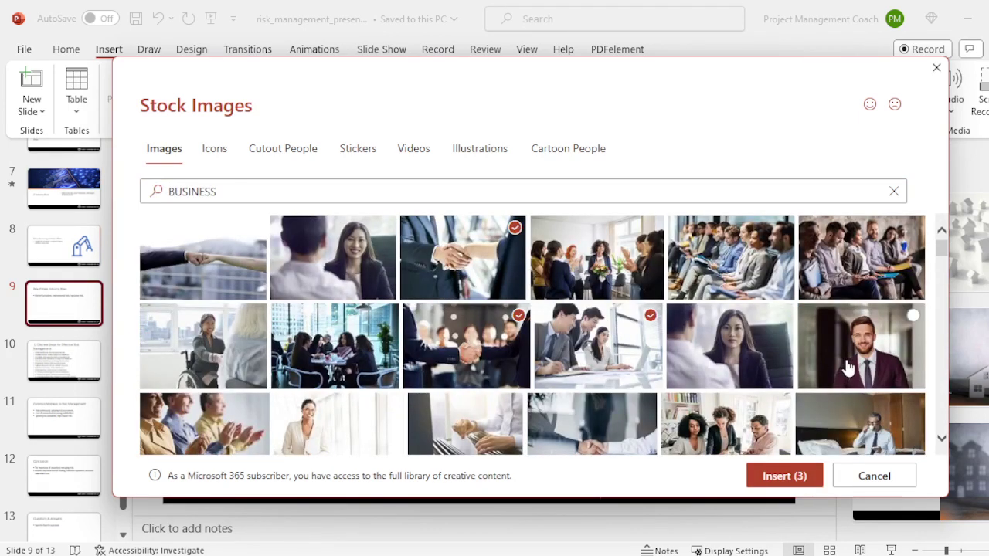
left_click(791, 477)
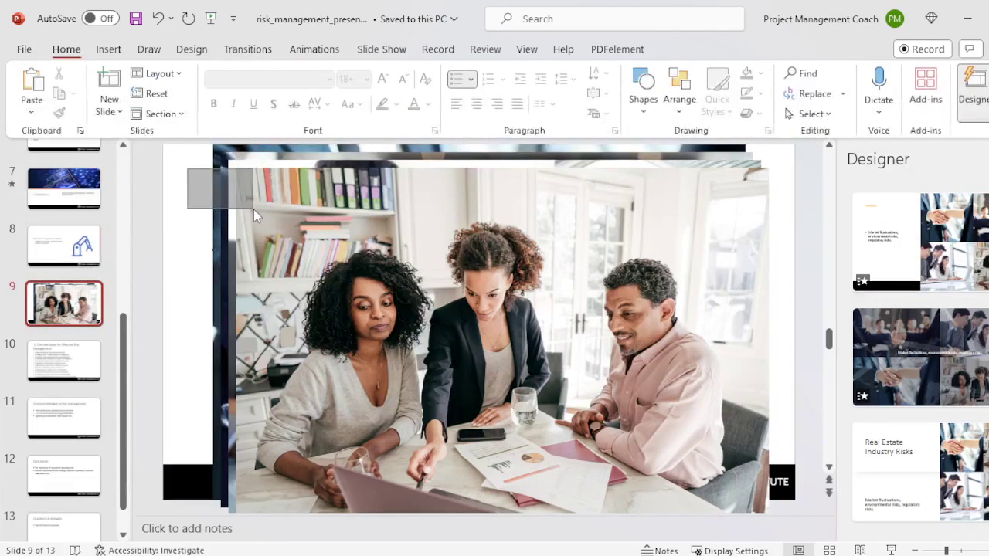
- Delete the two front stacked photos, leaving the office team photo
left_click(254, 161)
left_click(286, 148, "shift")
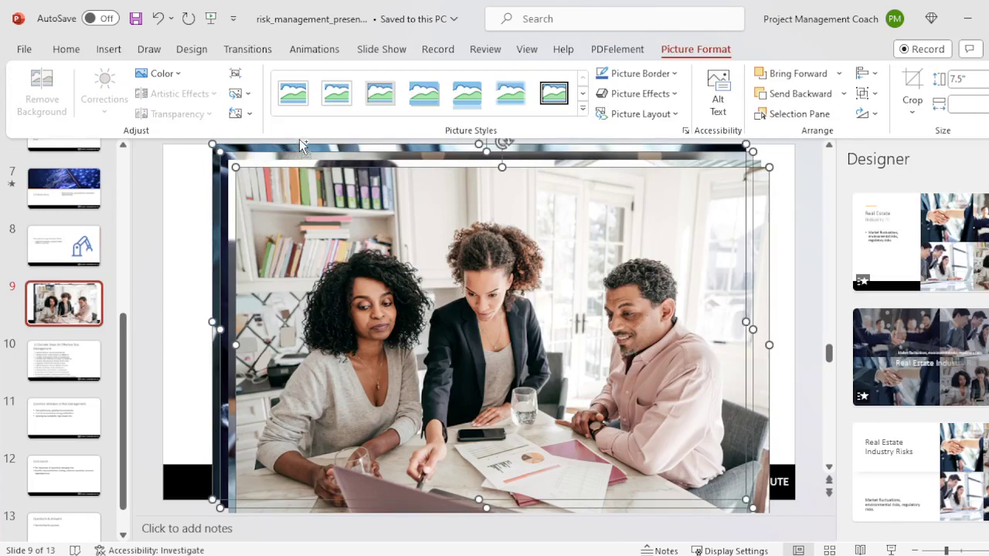
key("Delete")
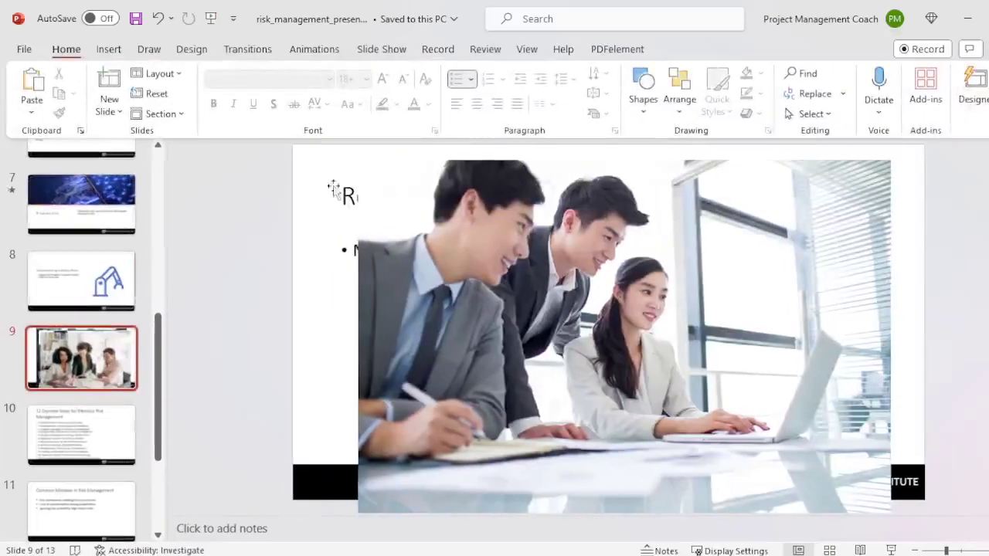
- Bring up Designer ideas for the Real Estate slide and browse through them
left_click(972, 87)
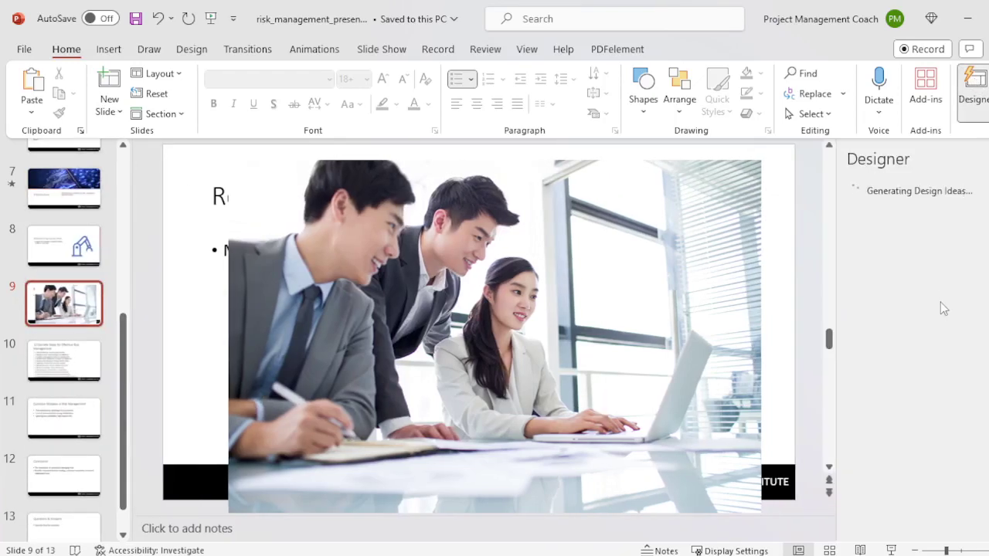
scroll(941, 320, "down", 2)
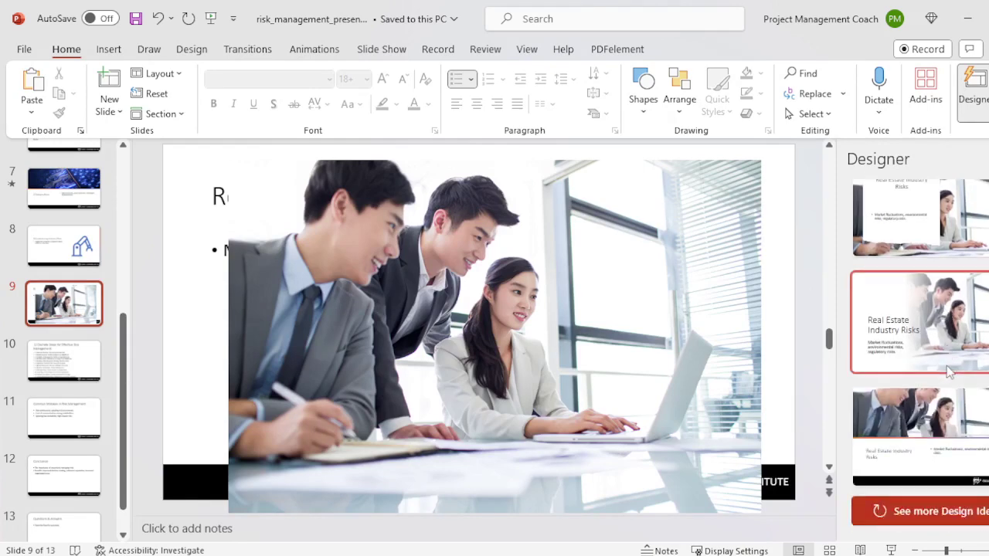
scroll(930, 409, "up", 2)
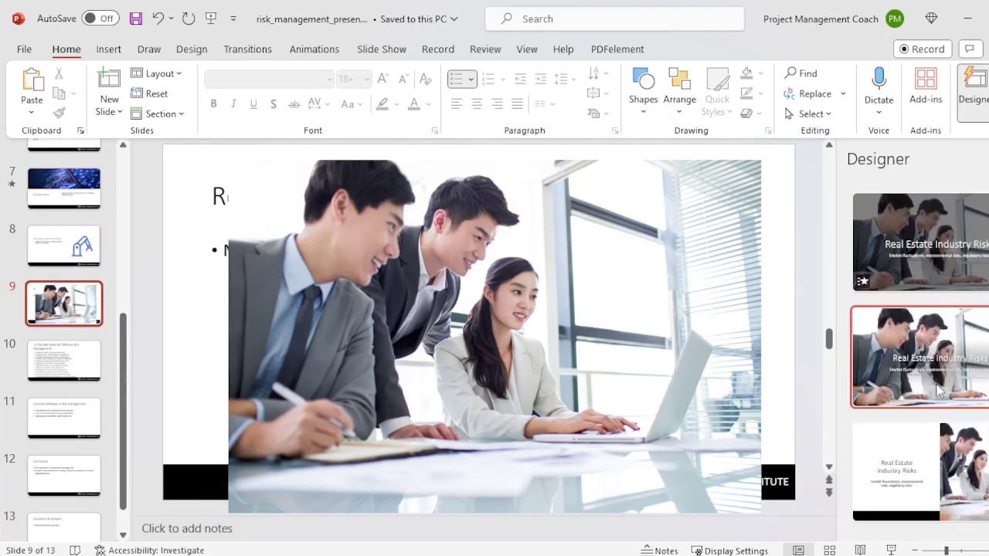
scroll(939, 390, "down", 1)
- Choose the white Designer layout with the photo on the right, nudging the photo slightly right
left_click(919, 285)
left_click(550, 351)
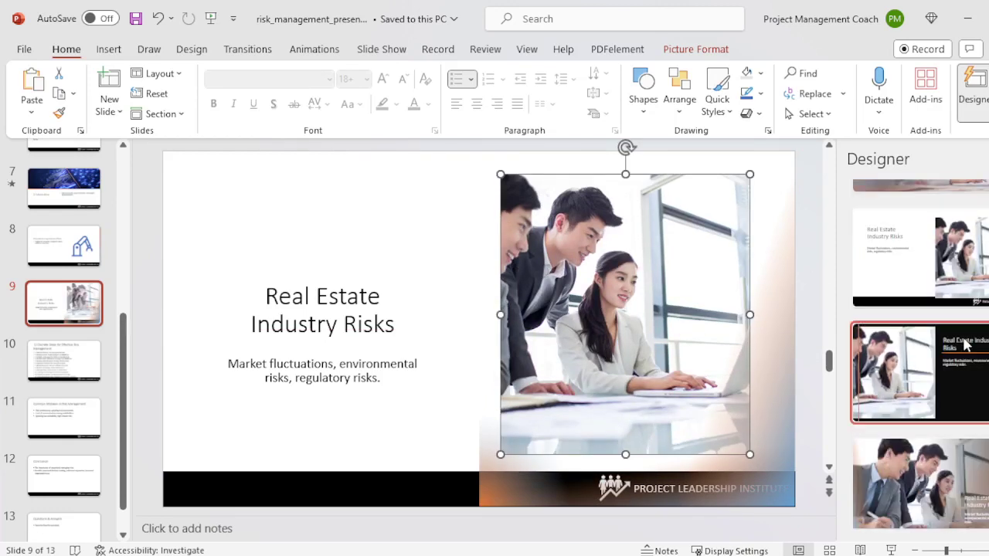
scroll(964, 333, "down", 1)
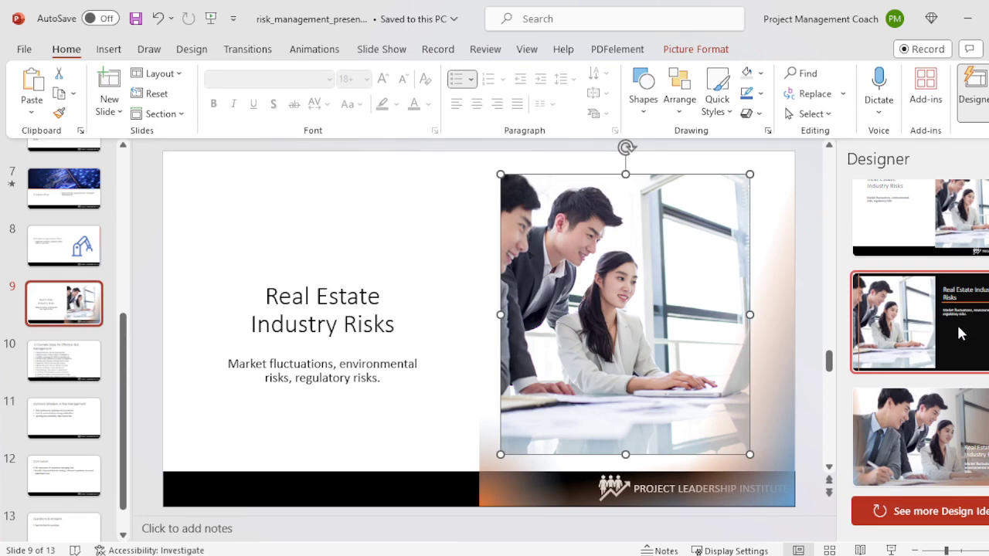
left_click(960, 333)
scroll(961, 250, "up", 2)
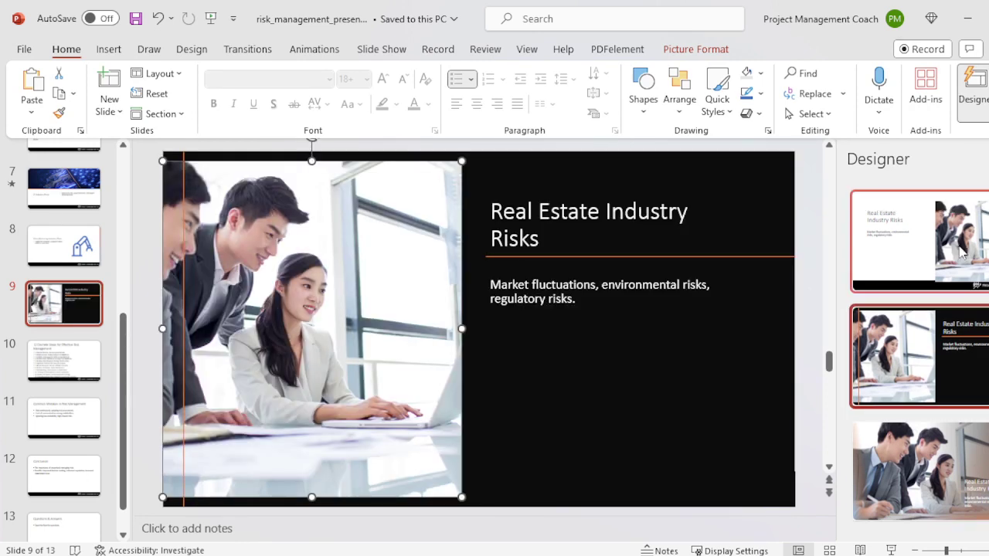
left_click(962, 249)
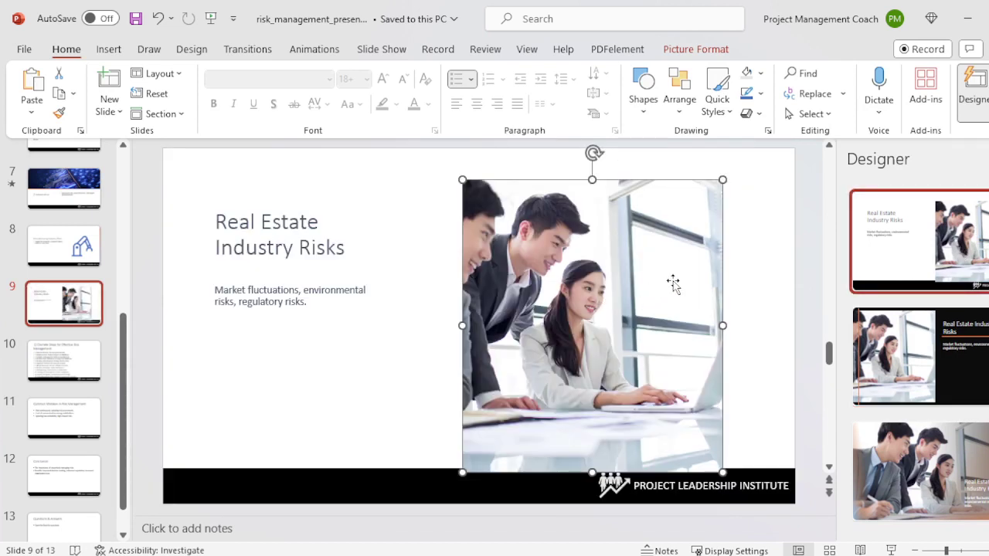
left_click_drag(670, 286, 714, 257)
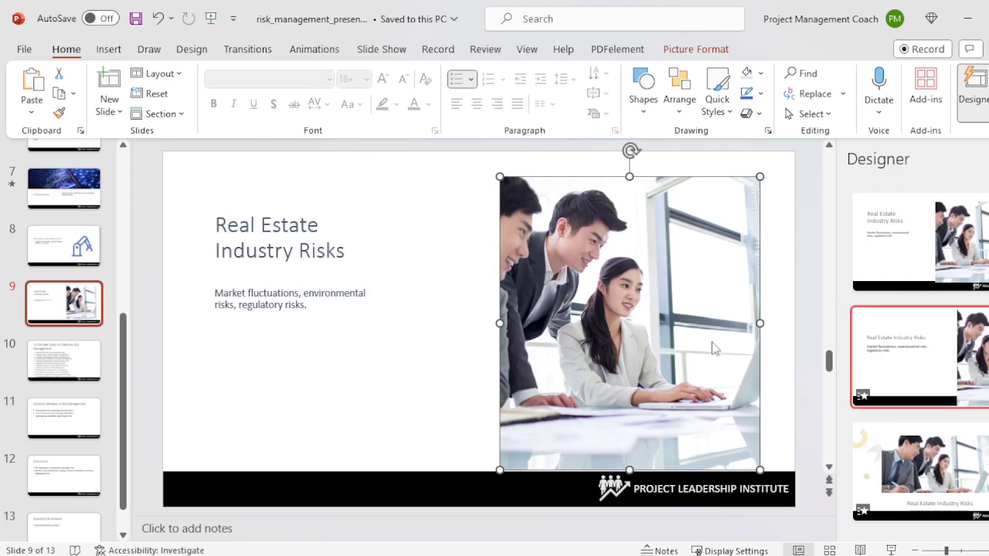
left_click(949, 344)
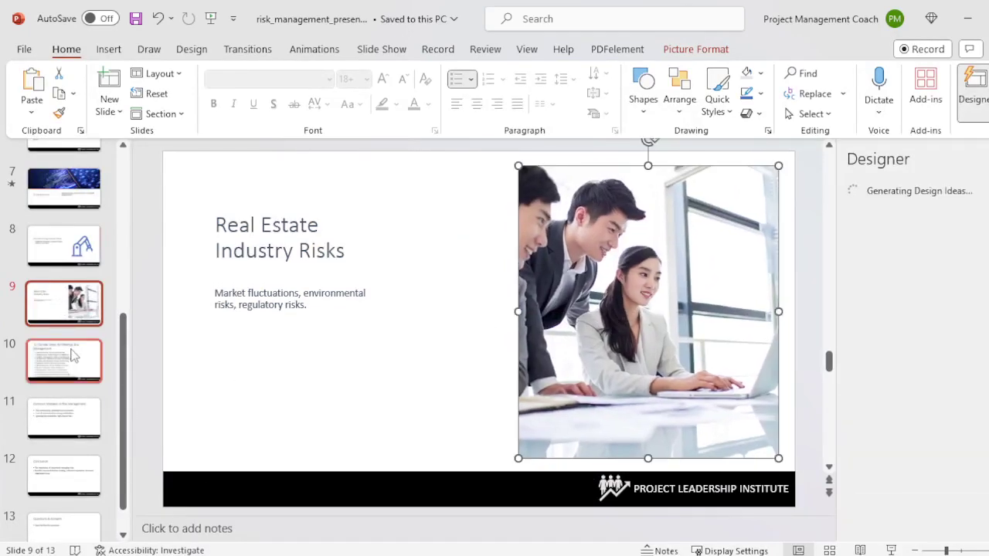
- Paste the office team photo onto slide 10 and apply a list-left, photo-right Designer layout
left_click(89, 368)
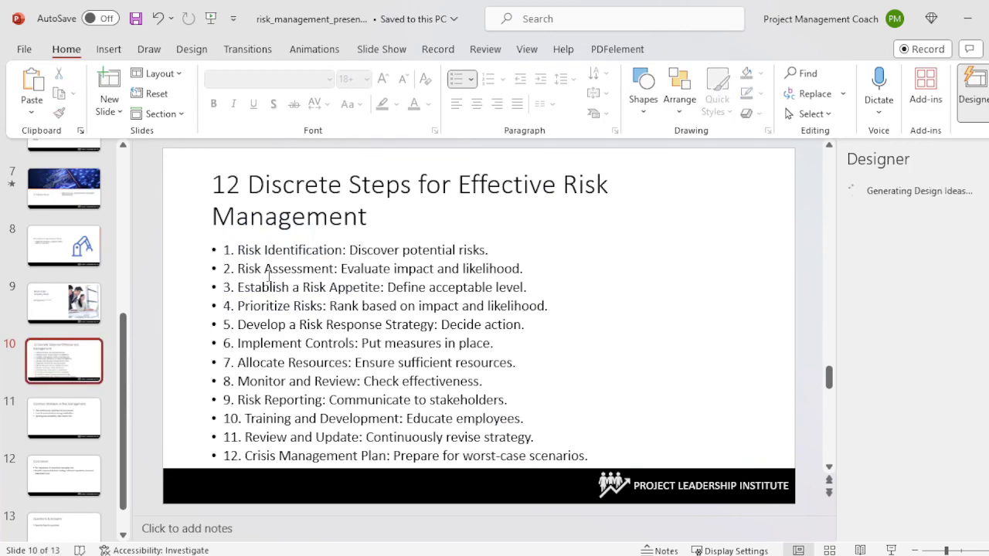
key("ctrl+v")
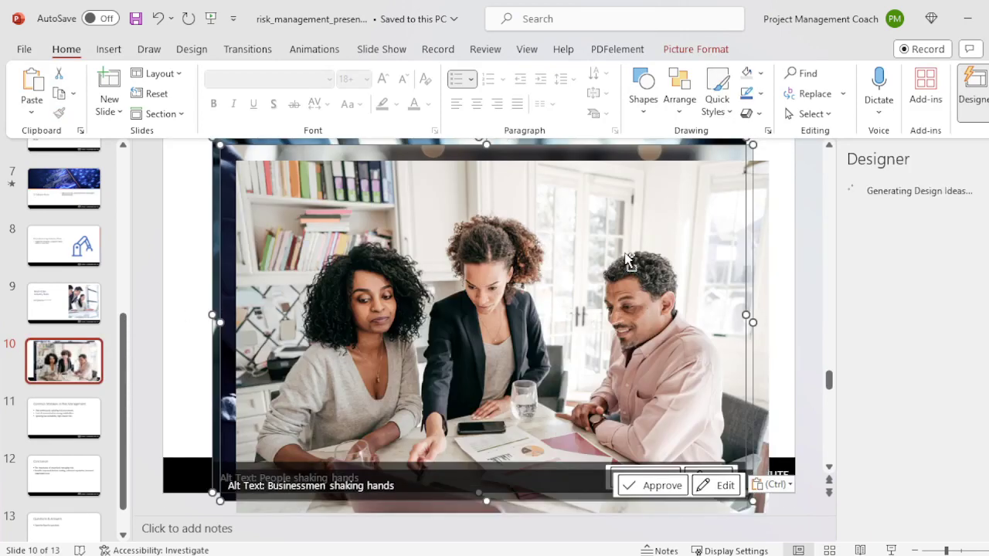
left_click(972, 89)
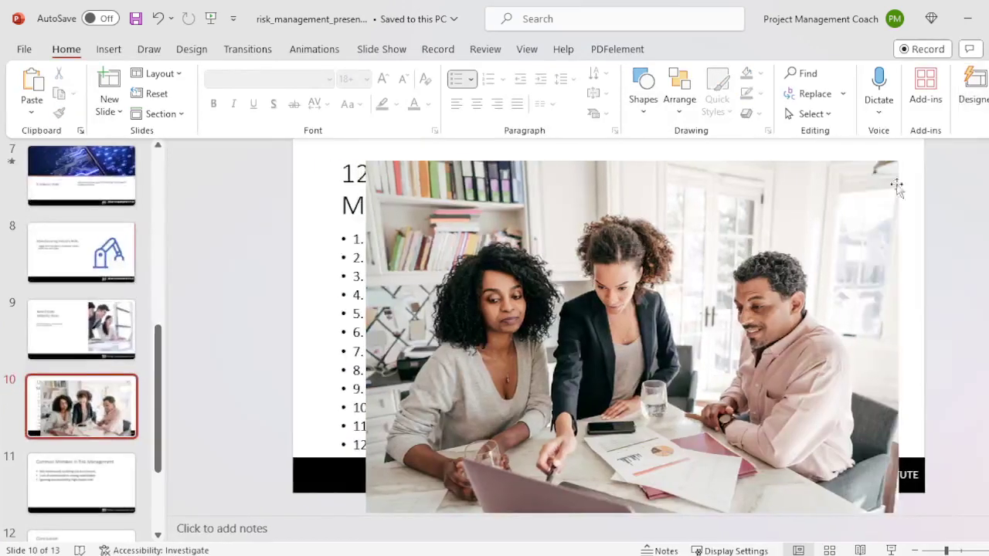
left_click(971, 89)
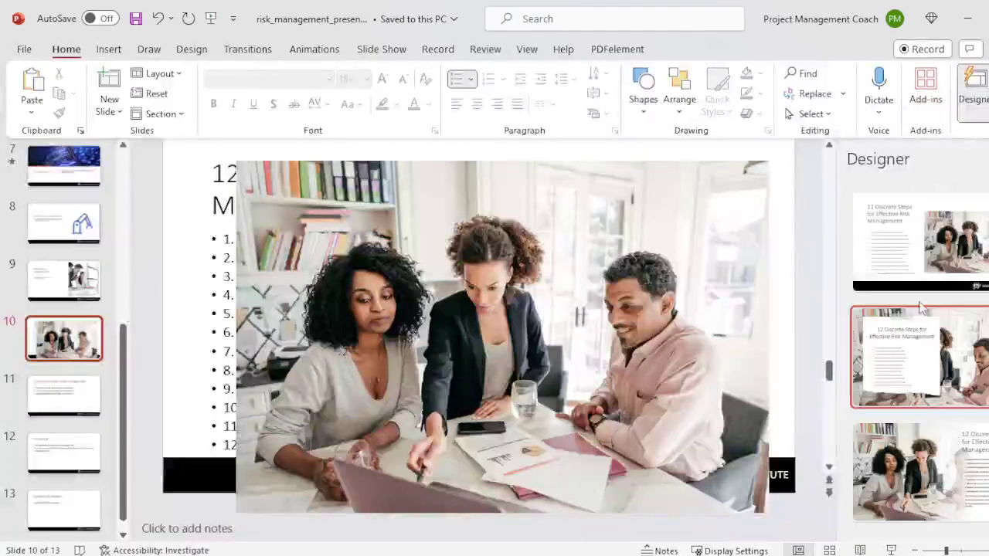
left_click(919, 255)
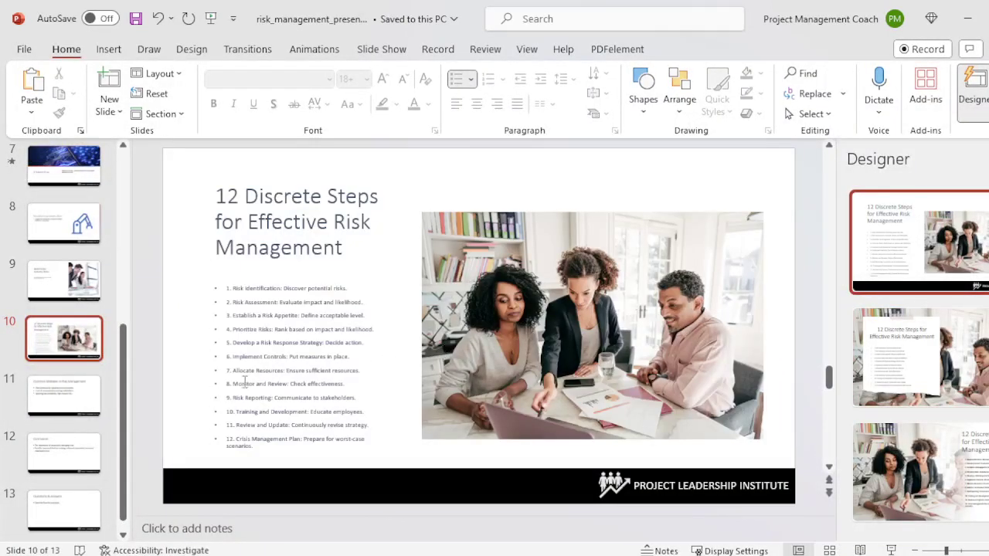
- Shrink and move the photo, try other design ideas, then undo to the earlier layout
left_click(548, 355)
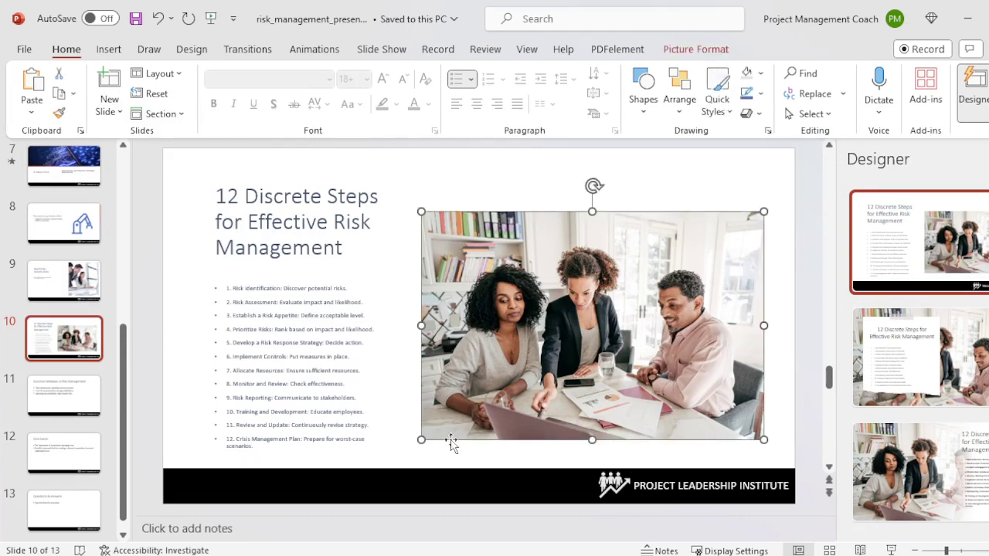
left_click_drag(421, 440, 530, 369)
left_click_drag(612, 355, 612, 408)
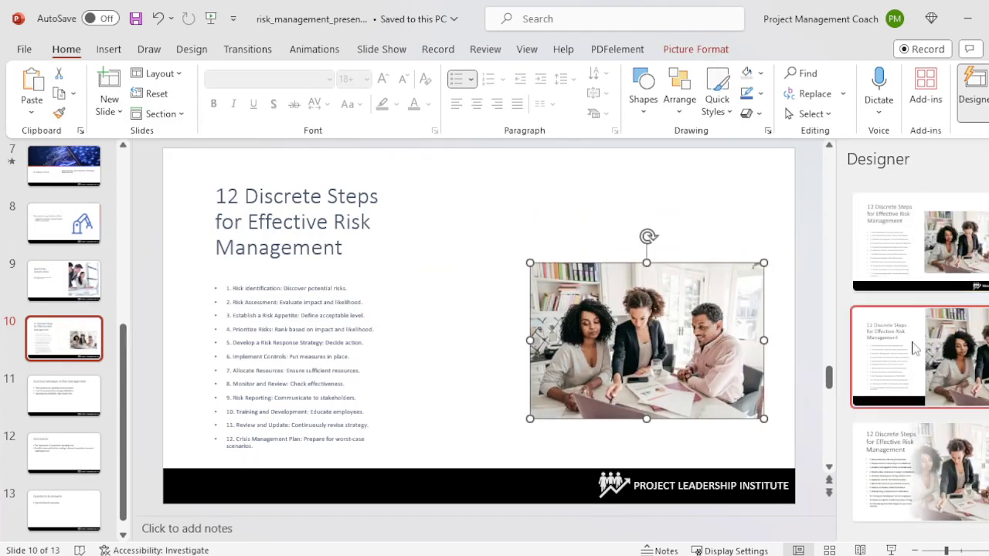
left_click(947, 261)
left_click(919, 355)
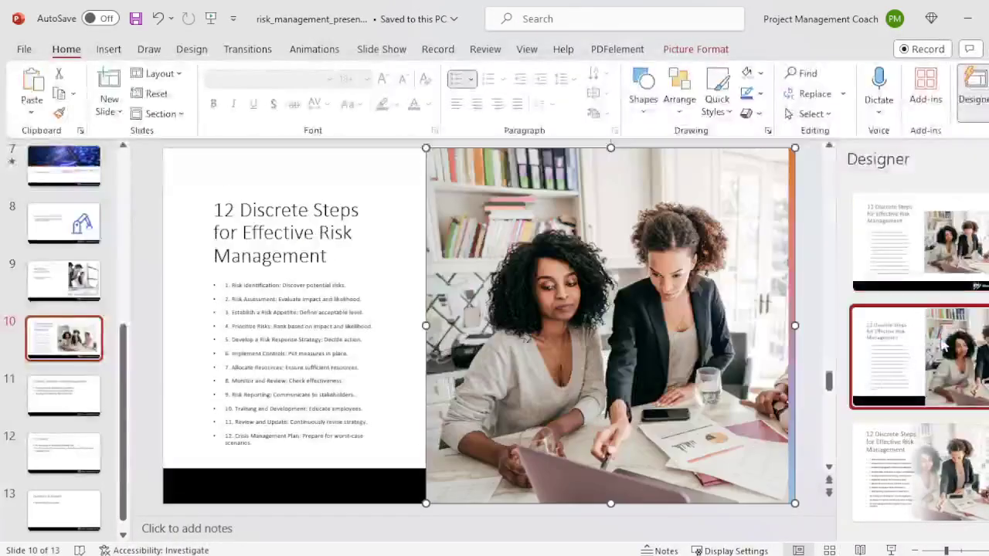
key("ctrl+z")
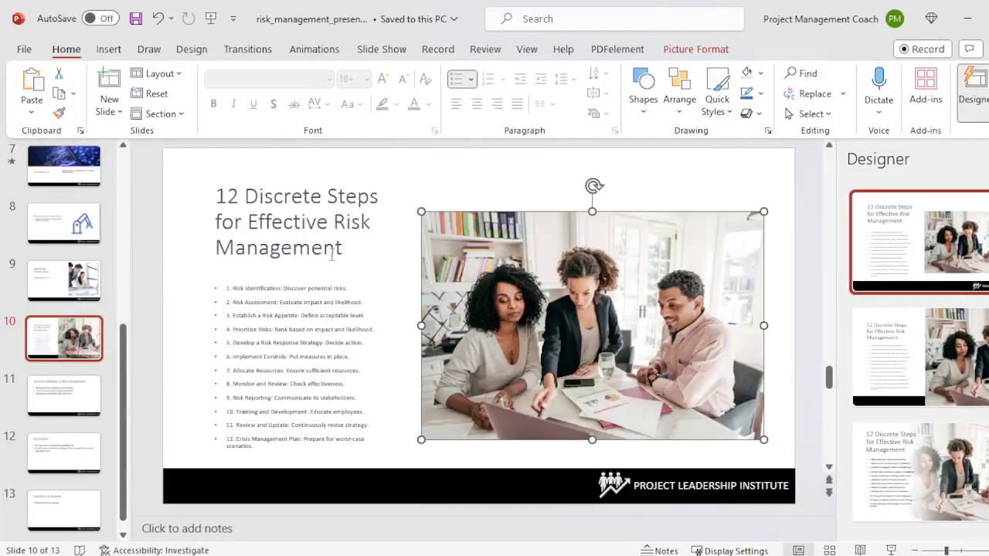
- Move the title up-left and reposition and enlarge the bullet list box, keeping 10 pt text
left_click(338, 224)
left_click_drag(275, 177, 253, 154)
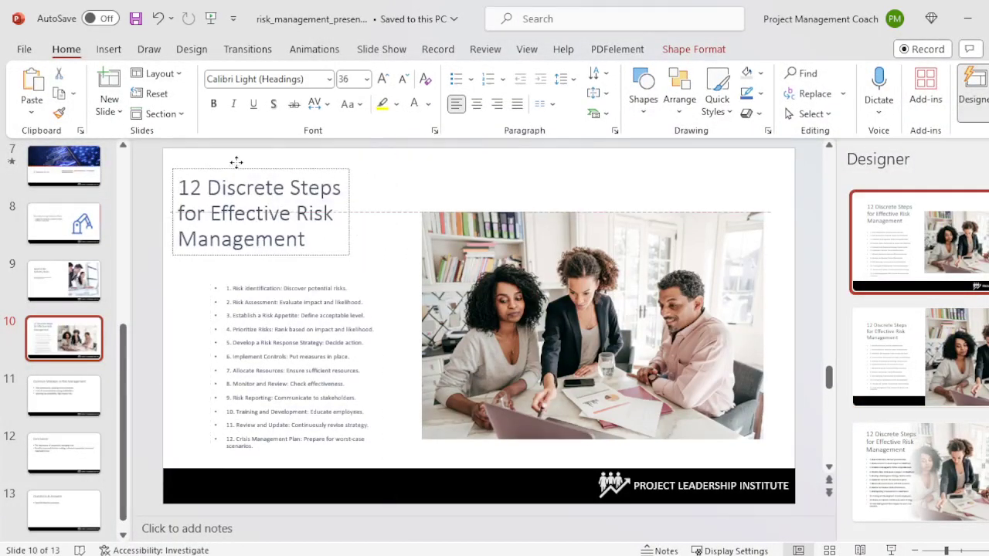
left_click(239, 280)
left_click_drag(239, 280, 217, 246)
left_click_drag(366, 340, 409, 342)
left_click_drag(324, 444, 319, 454)
left_click_drag(230, 354, 188, 352)
left_click(382, 79)
left_click(403, 79)
- Shrink and raise the photo, widen the list box and enlarge its text to 12 pt
left_click(456, 217)
left_click_drag(423, 212, 496, 262)
left_click_drag(593, 383, 600, 345)
left_click(334, 373)
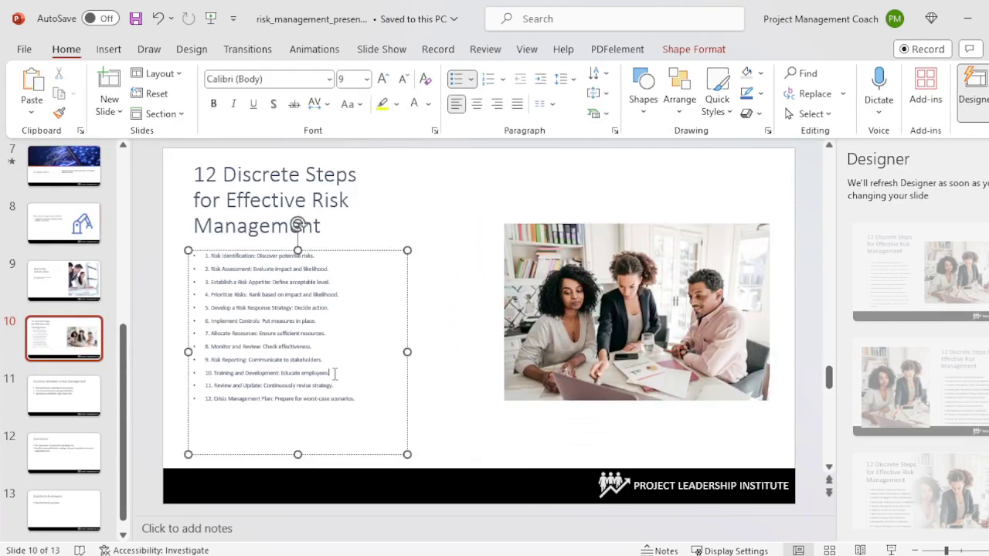
left_click_drag(407, 352, 490, 363)
left_click(366, 78)
left_click(382, 79)
left_click(382, 79)
left_click(382, 80)
- Widen the title so it fits one line and move the list up beneath it
left_click(523, 170)
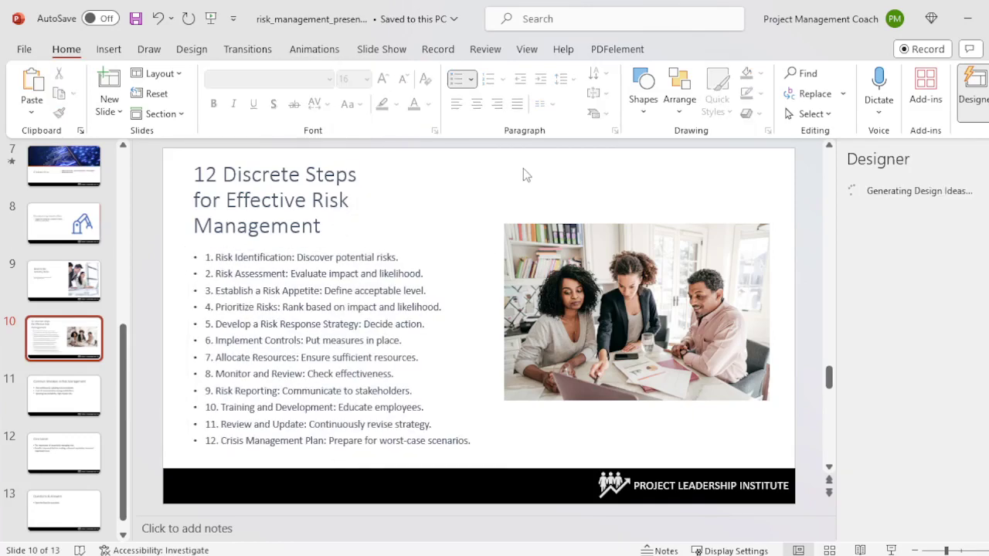
left_click(348, 199)
left_click_drag(364, 200, 757, 214)
left_click_drag(472, 244, 485, 201)
left_click(247, 261)
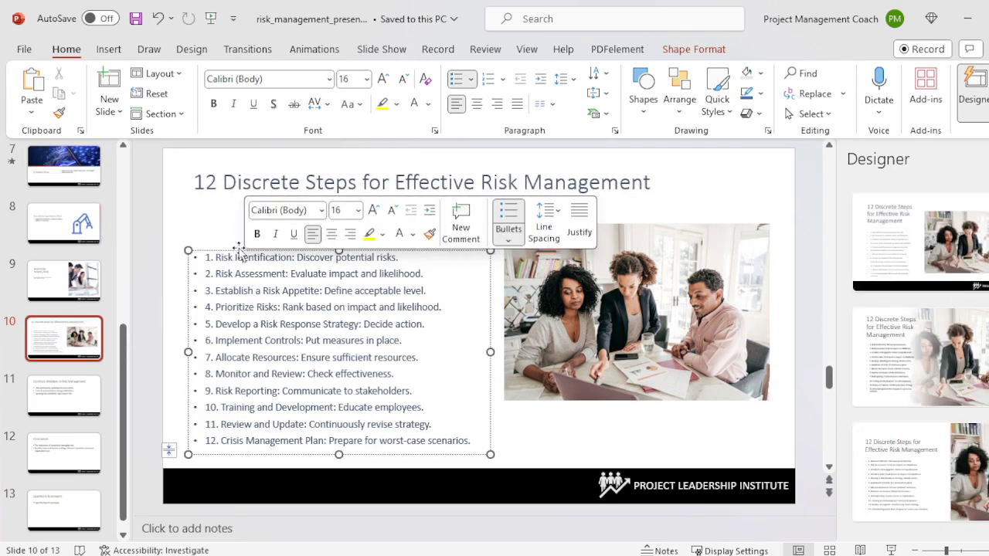
left_click_drag(242, 254, 241, 224)
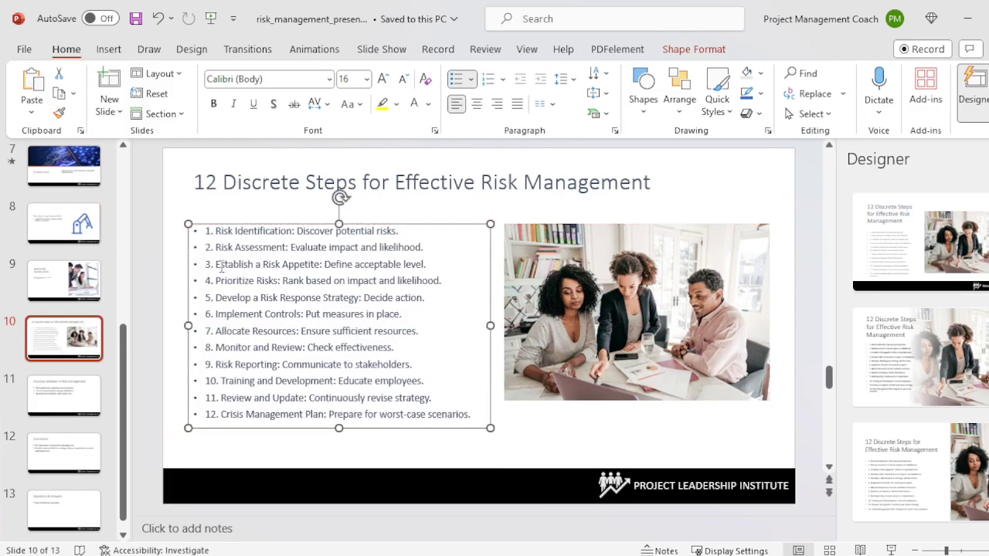
left_click(152, 246)
- Apply the icon-box Designer idea to slide 11, Common Mistakes in Risk Management
left_click(64, 395)
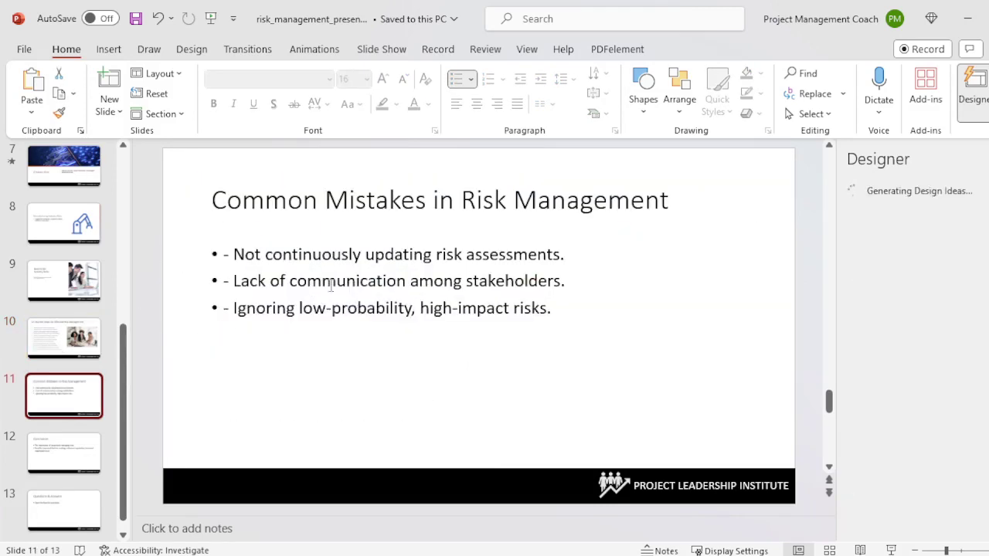
scroll(972, 370, "down", 3)
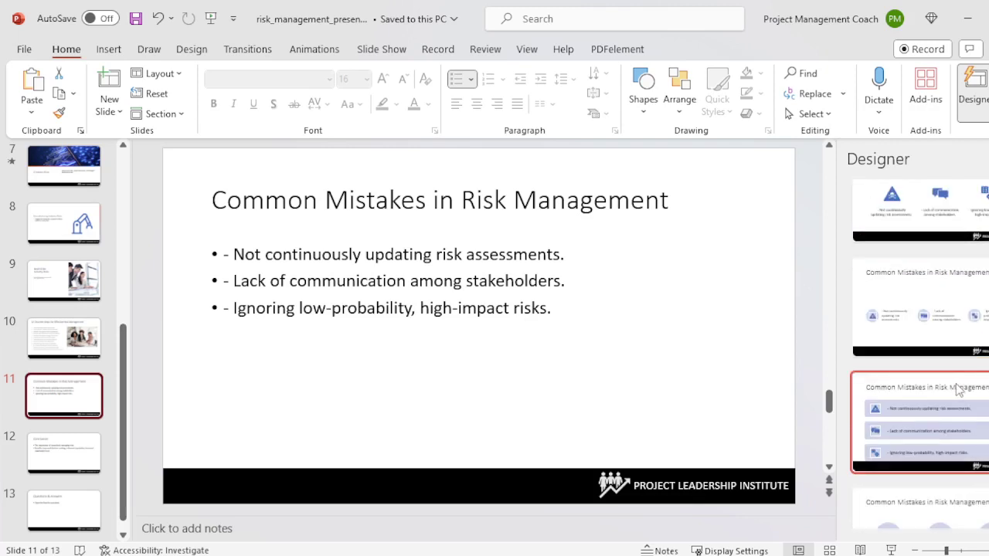
left_click(933, 328)
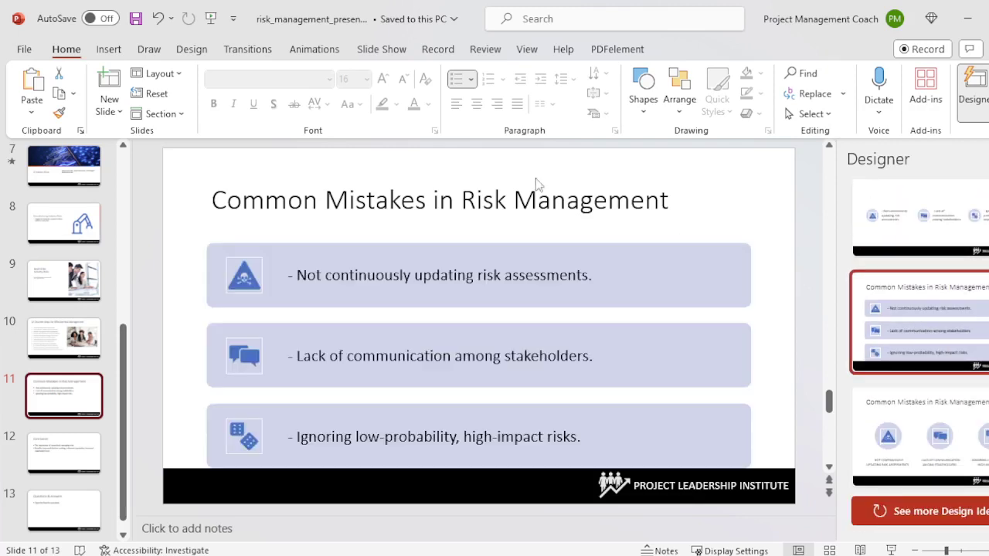
- Recolour the icon-box graphic with the Colorful orange option, then go to the Conclusion slide
left_click(380, 263)
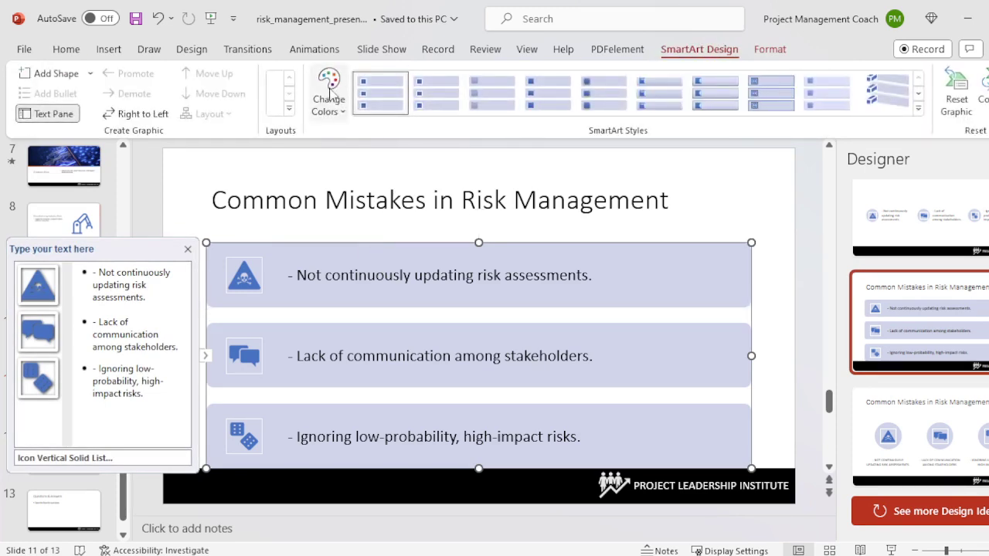
left_click(328, 89)
left_click(494, 252)
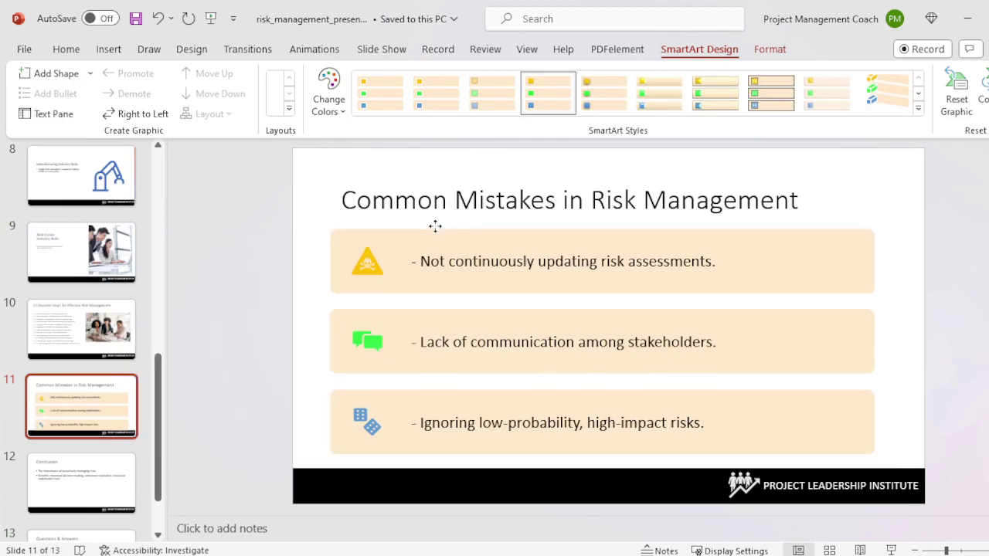
left_click(115, 467)
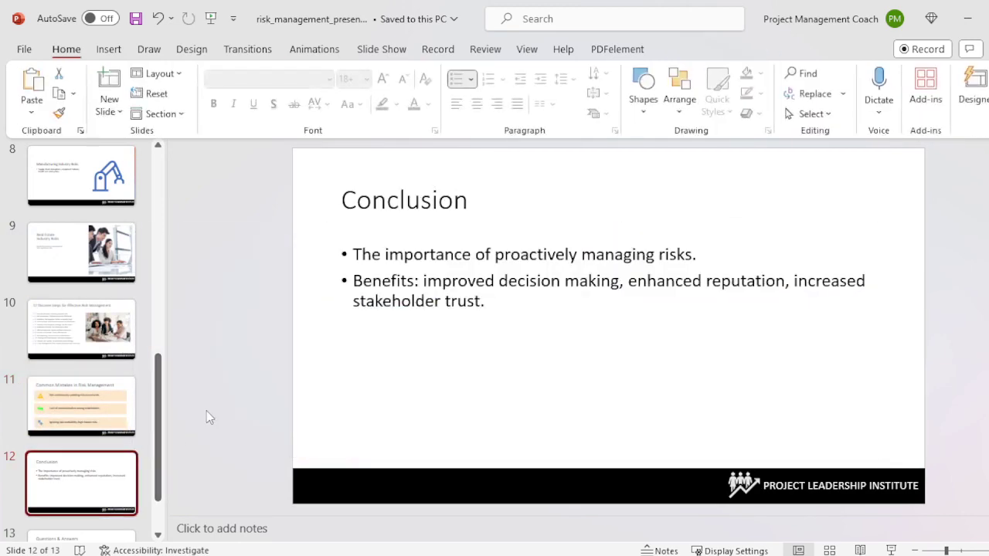
- Paste the handshake photo onto the Conclusion slide and apply the handshake banner Designer layout
key("ctrl+v")
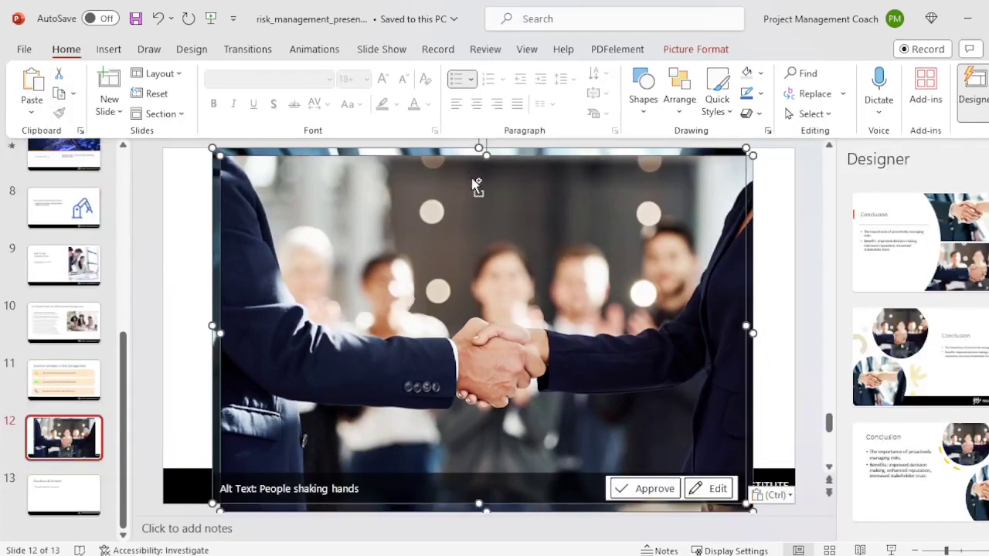
left_click(472, 186)
left_click(974, 85)
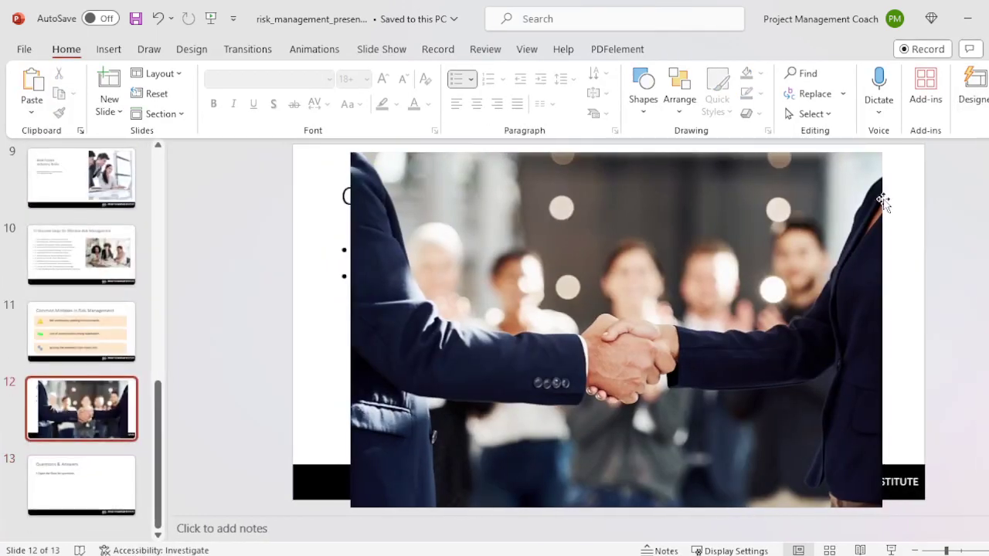
left_click(980, 91)
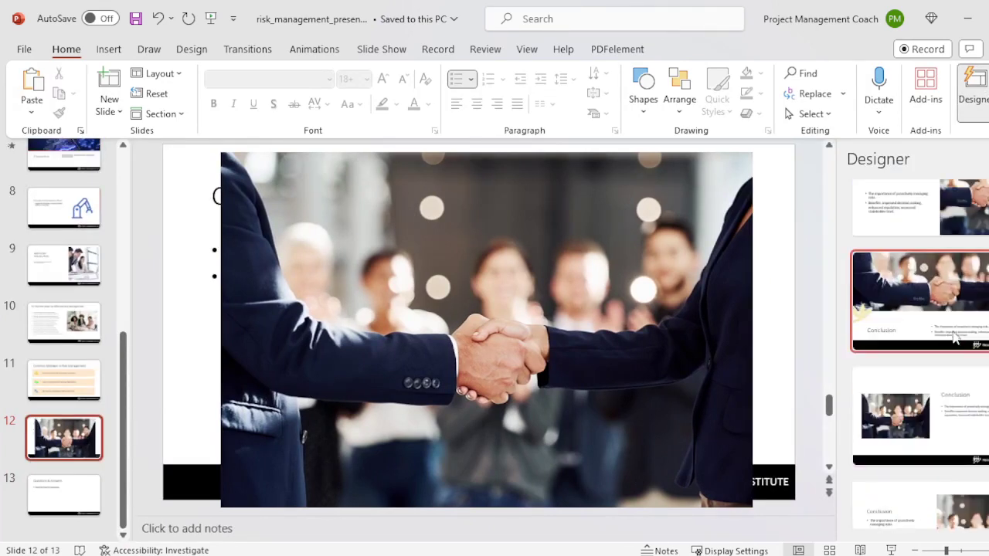
left_click(955, 231)
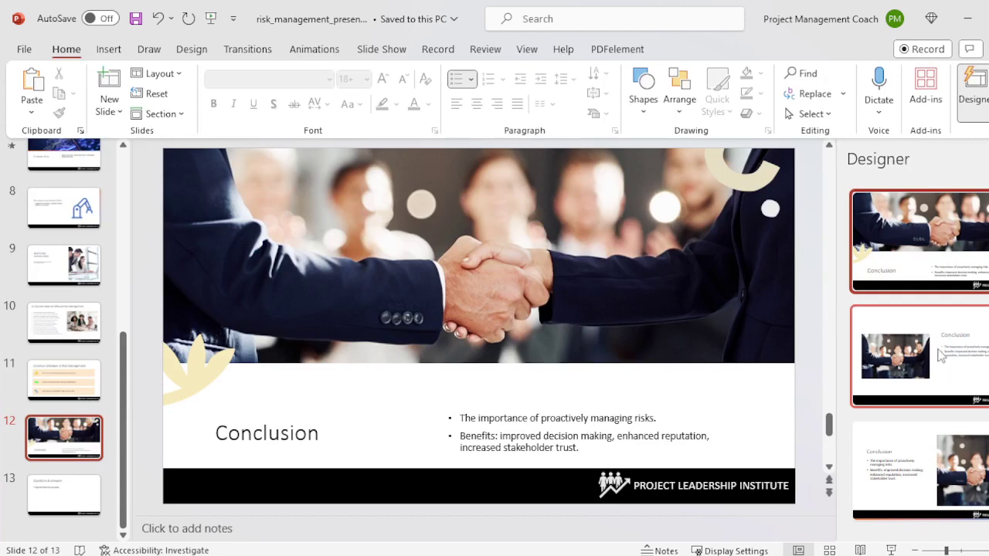
left_click(943, 348)
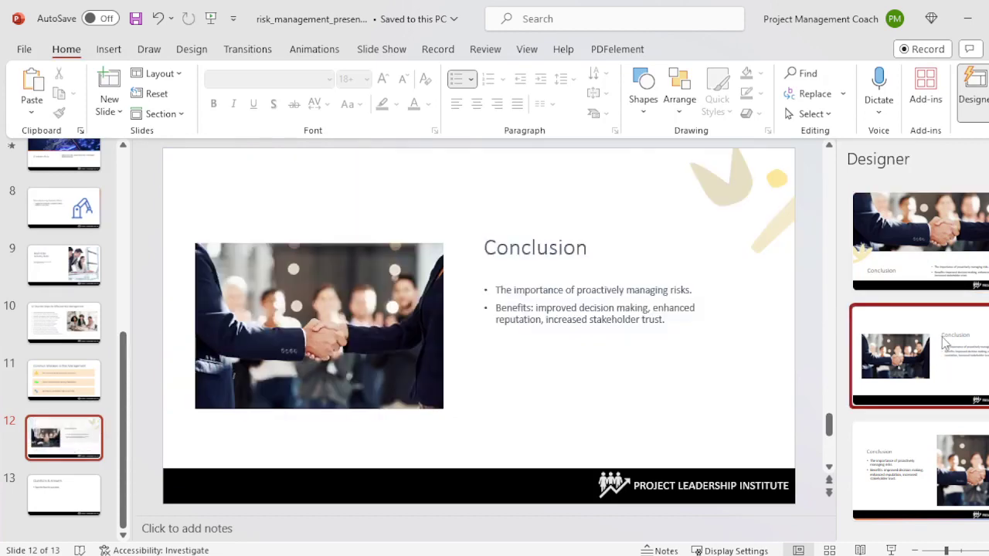
left_click(956, 210)
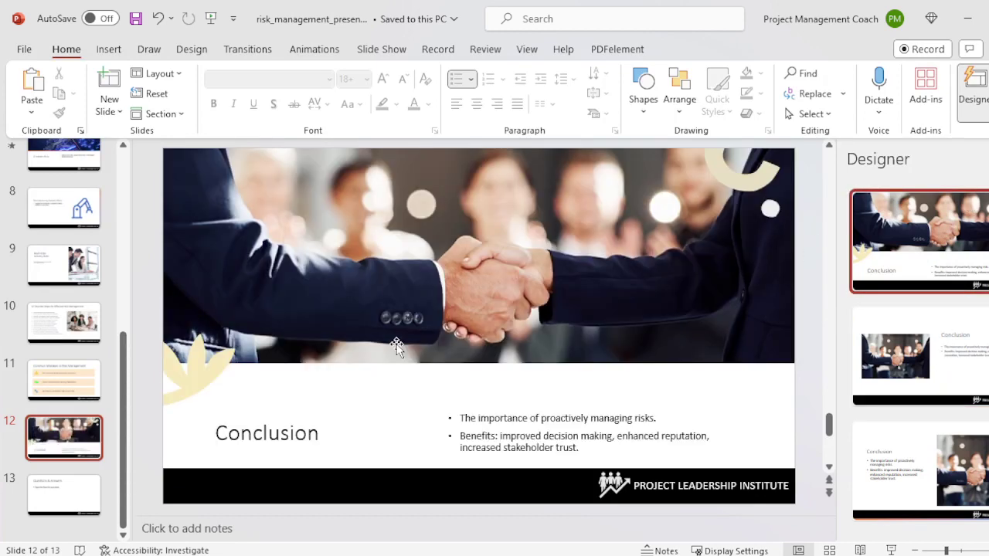
left_click(203, 369)
left_click(199, 397)
left_click(63, 494)
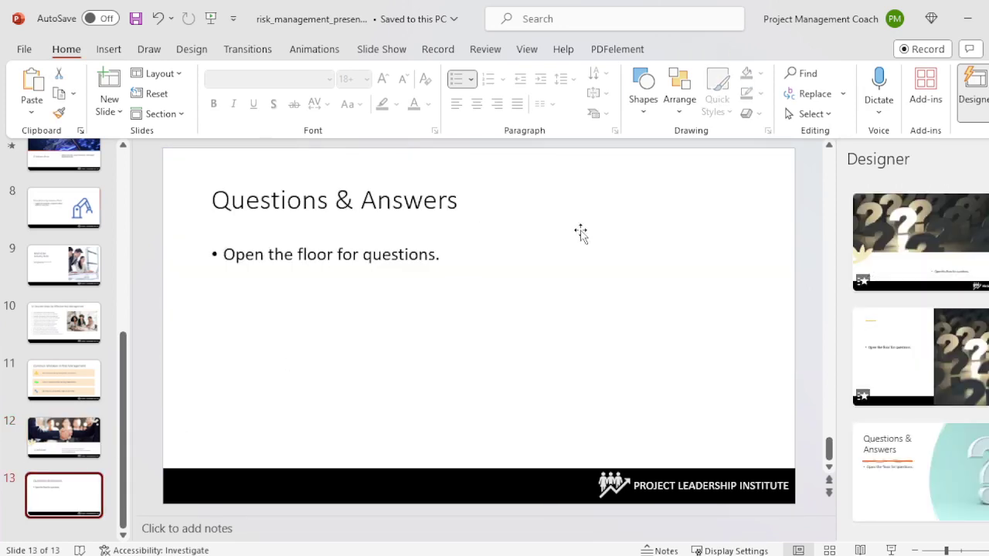
- Apply the question-mark photo Designer layout to slide 13 and minimise PowerPoint
left_click(974, 244)
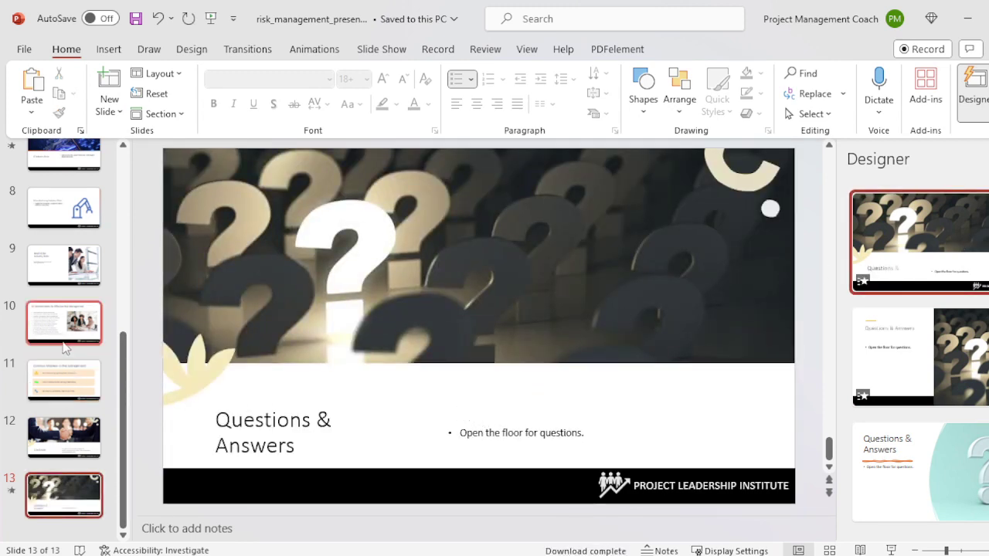
scroll(67, 348, "up", 5)
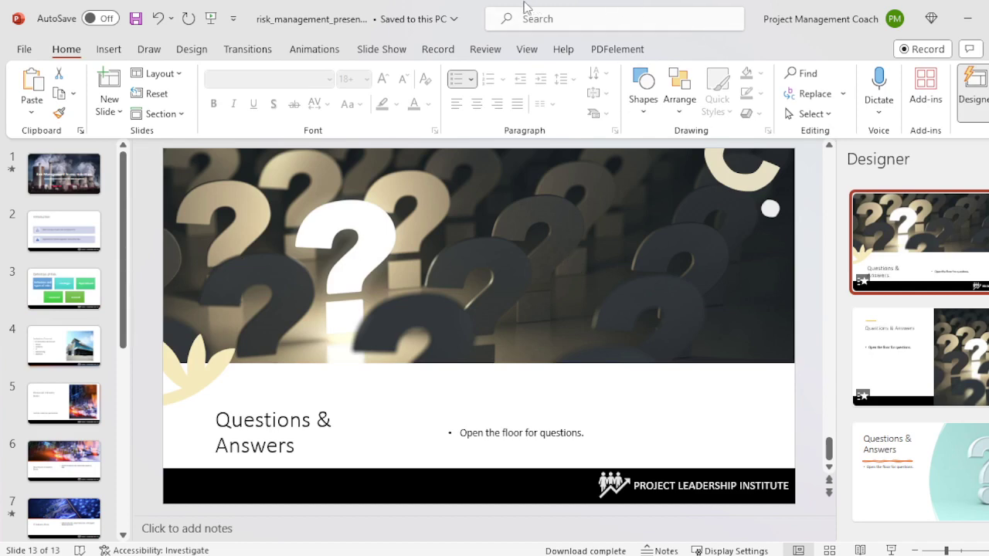
left_click(967, 18)
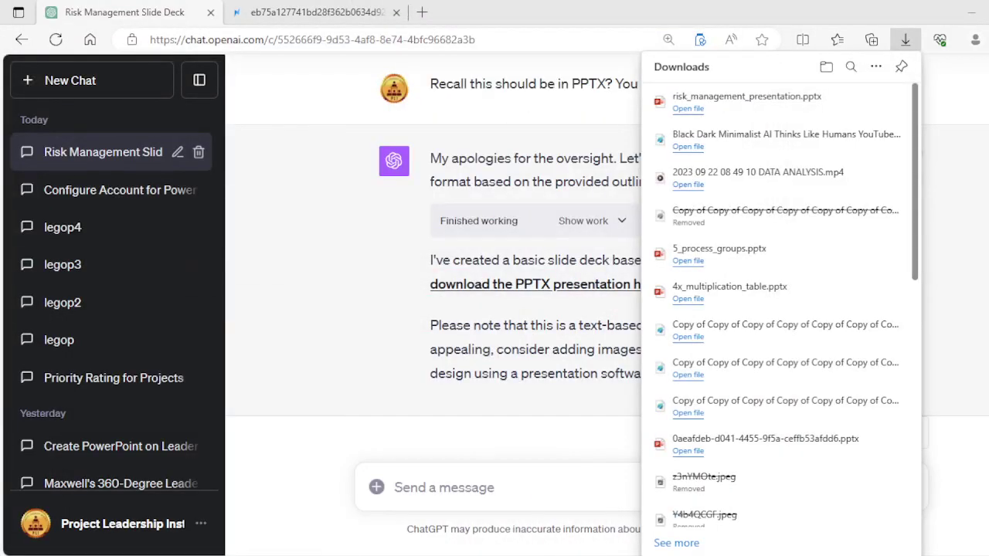
- Close the browser's Downloads flyout to show the full ChatGPT reply
left_click(985, 157)
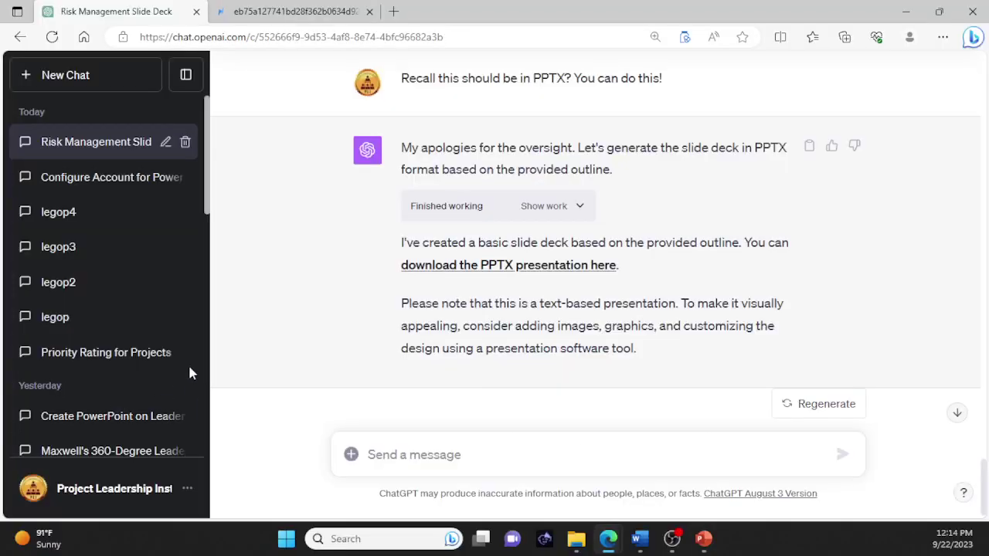
scroll(286, 270, "up", 15)
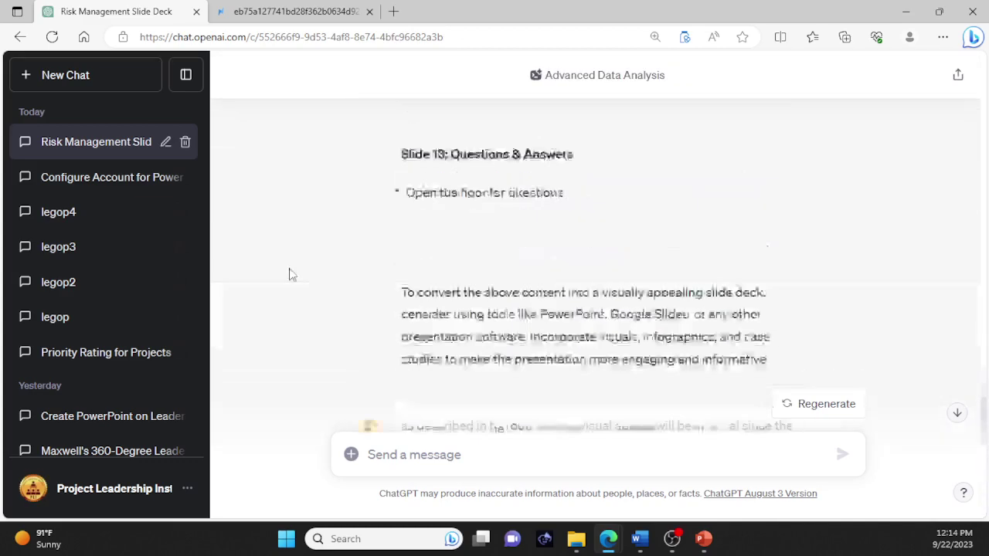
scroll(302, 255, "up", 10)
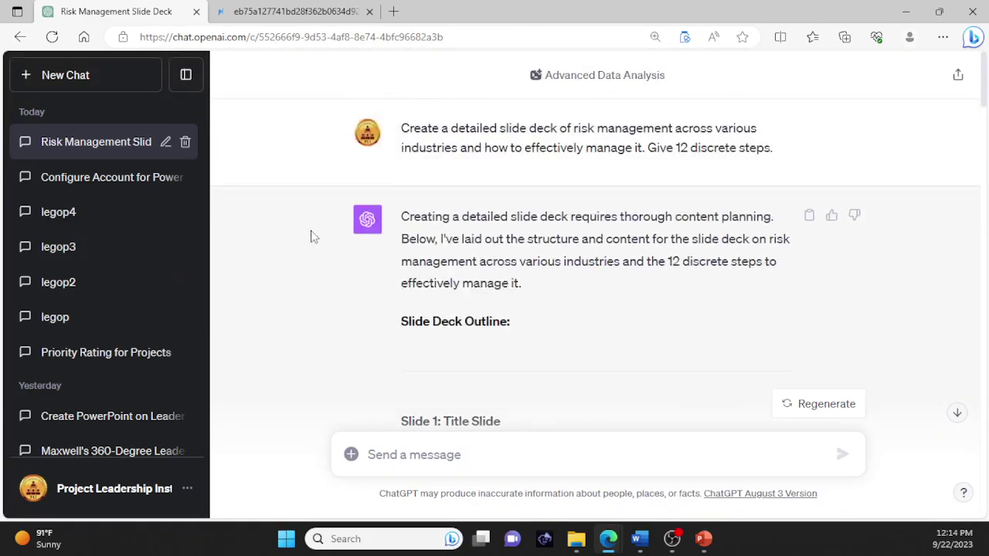
scroll(308, 239, "down", 4)
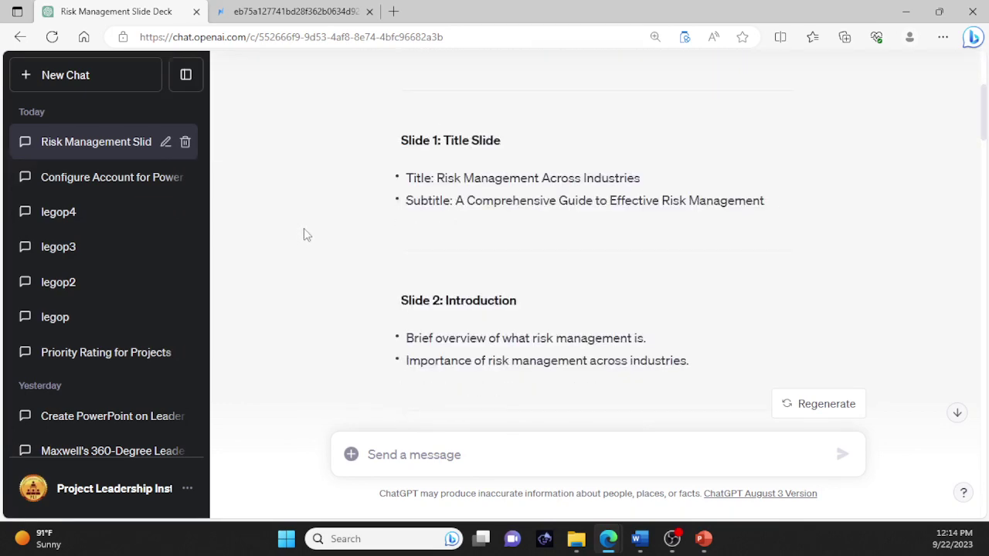
scroll(308, 246, "down", 15)
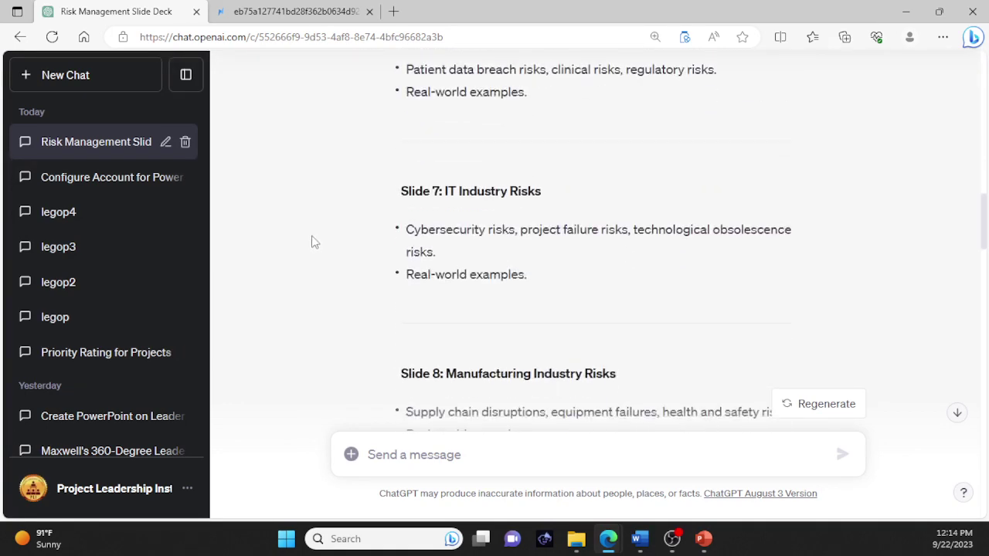
scroll(320, 234, "down", 5)
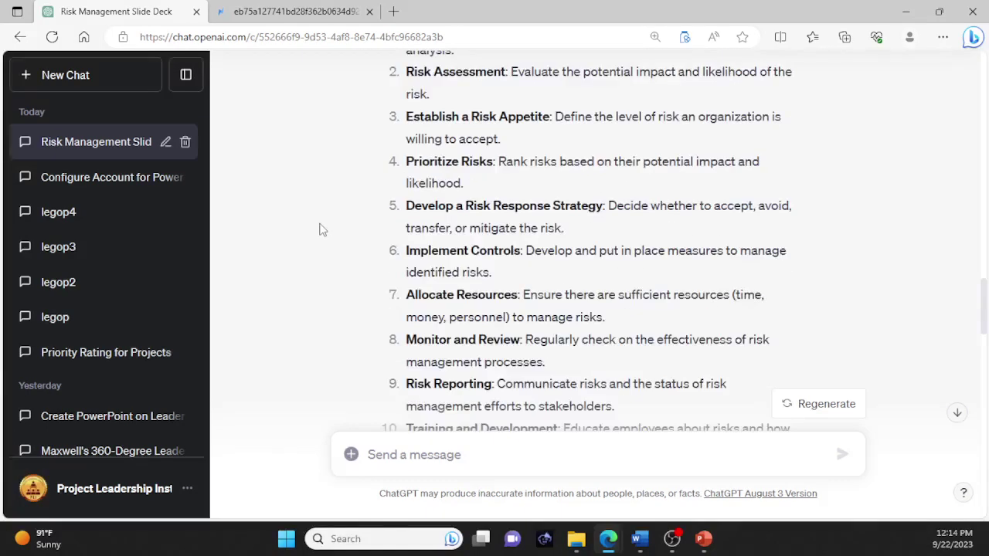
scroll(323, 230, "up", 12)
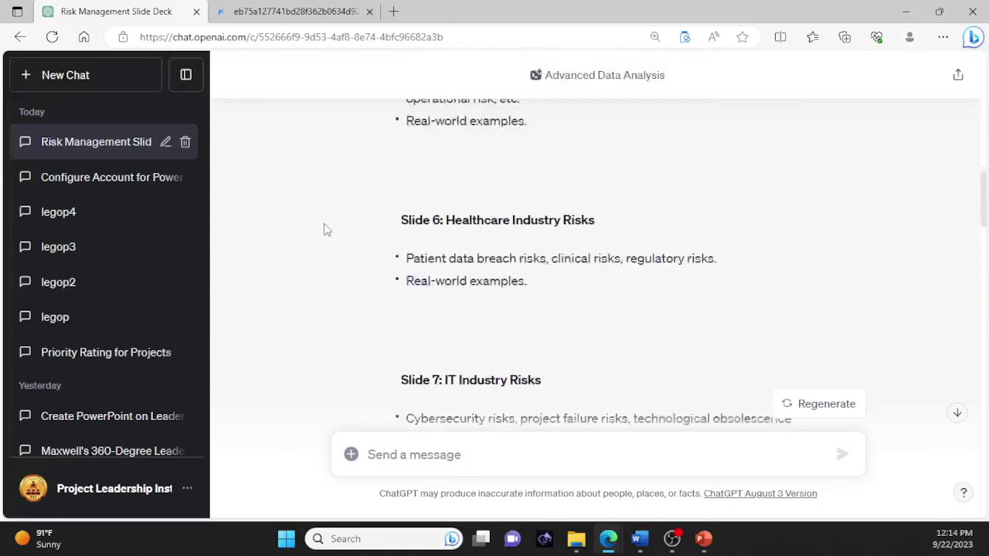